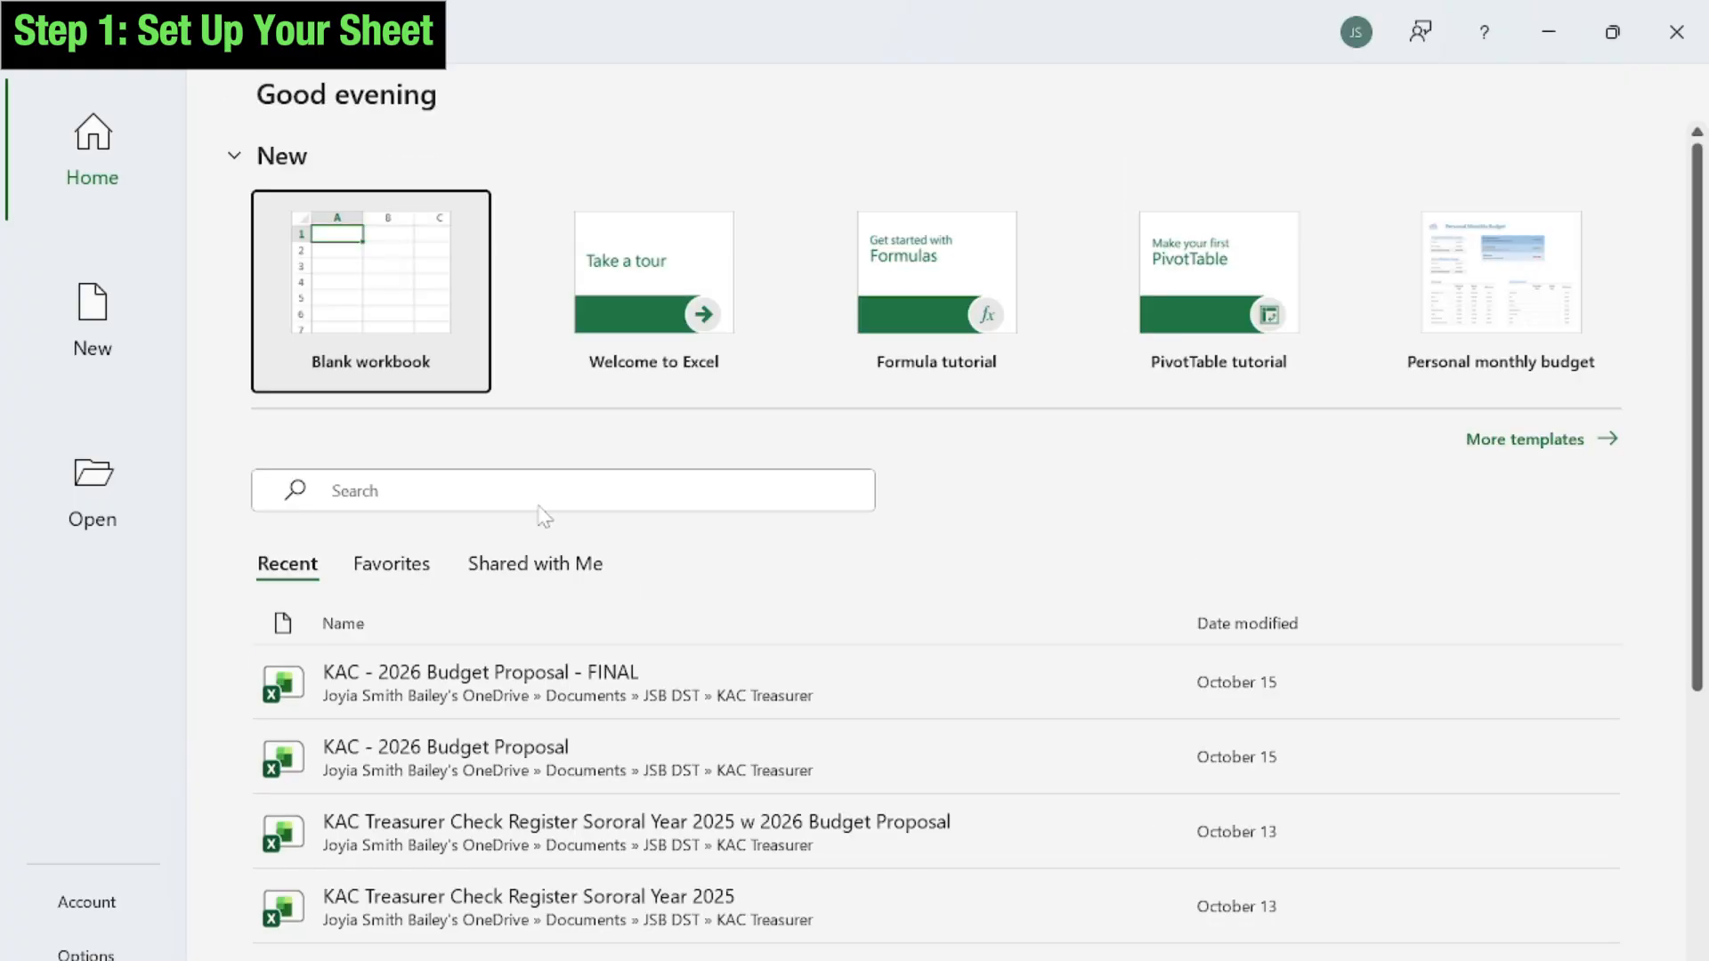
- Create a blank workbook and enter the headers Item, Cost and Quantity in cells A1 to C1
left_click(420, 285)
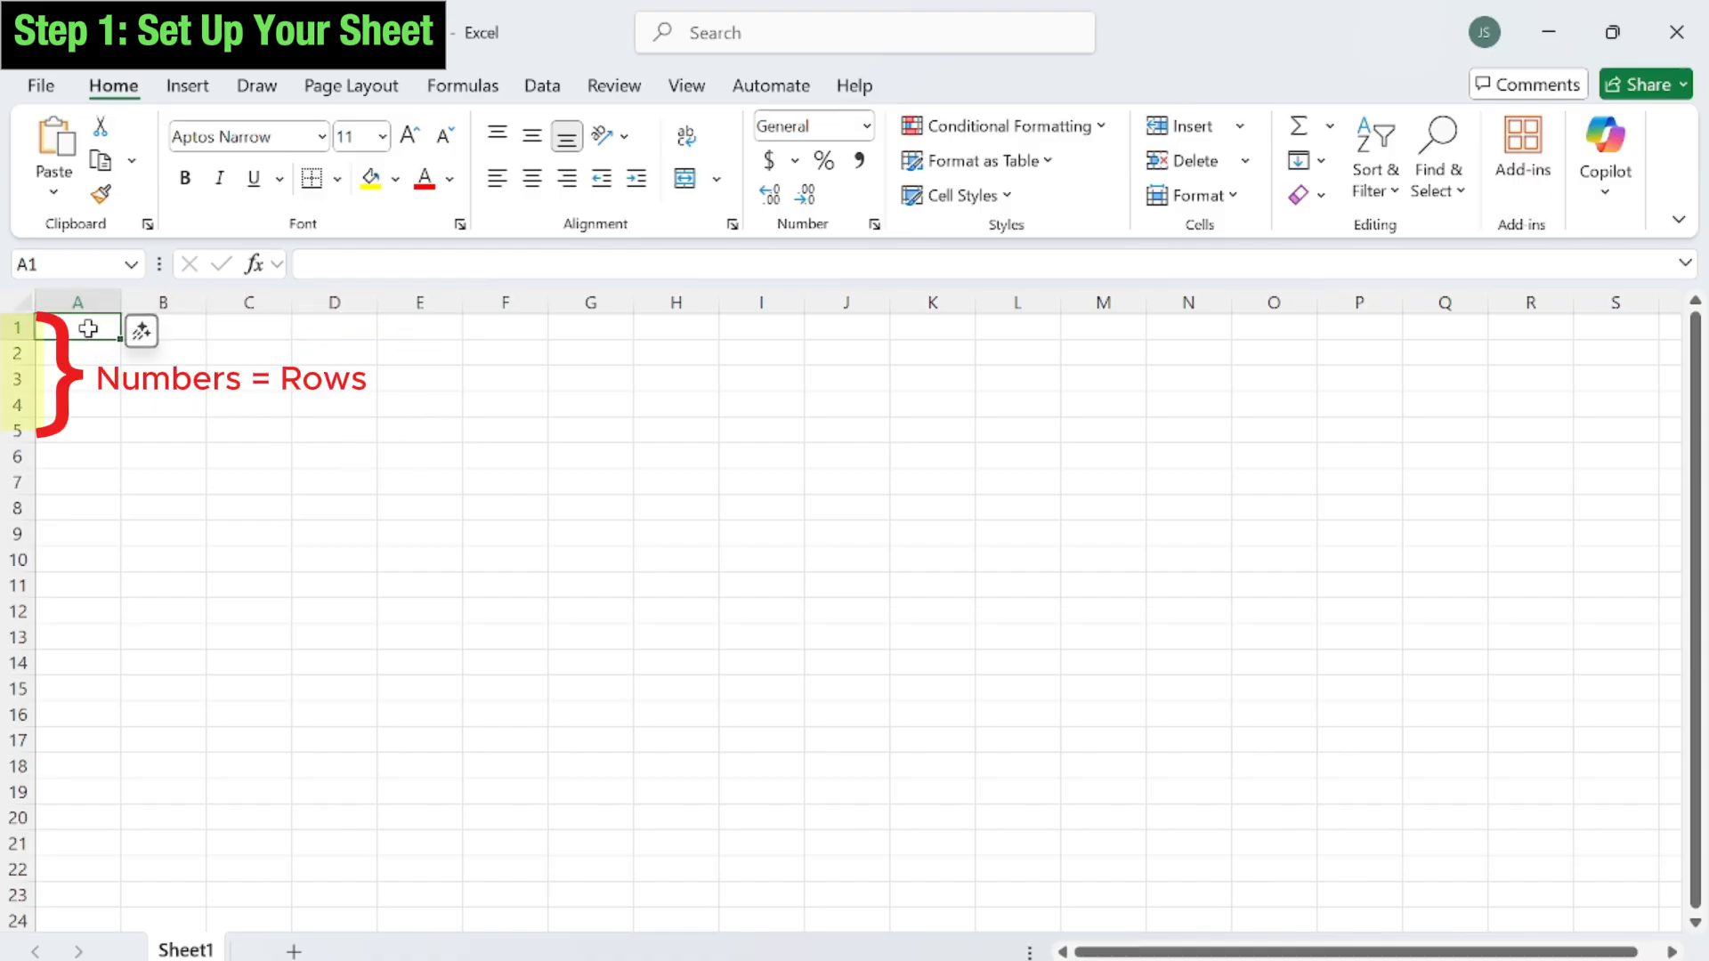
type("Item")
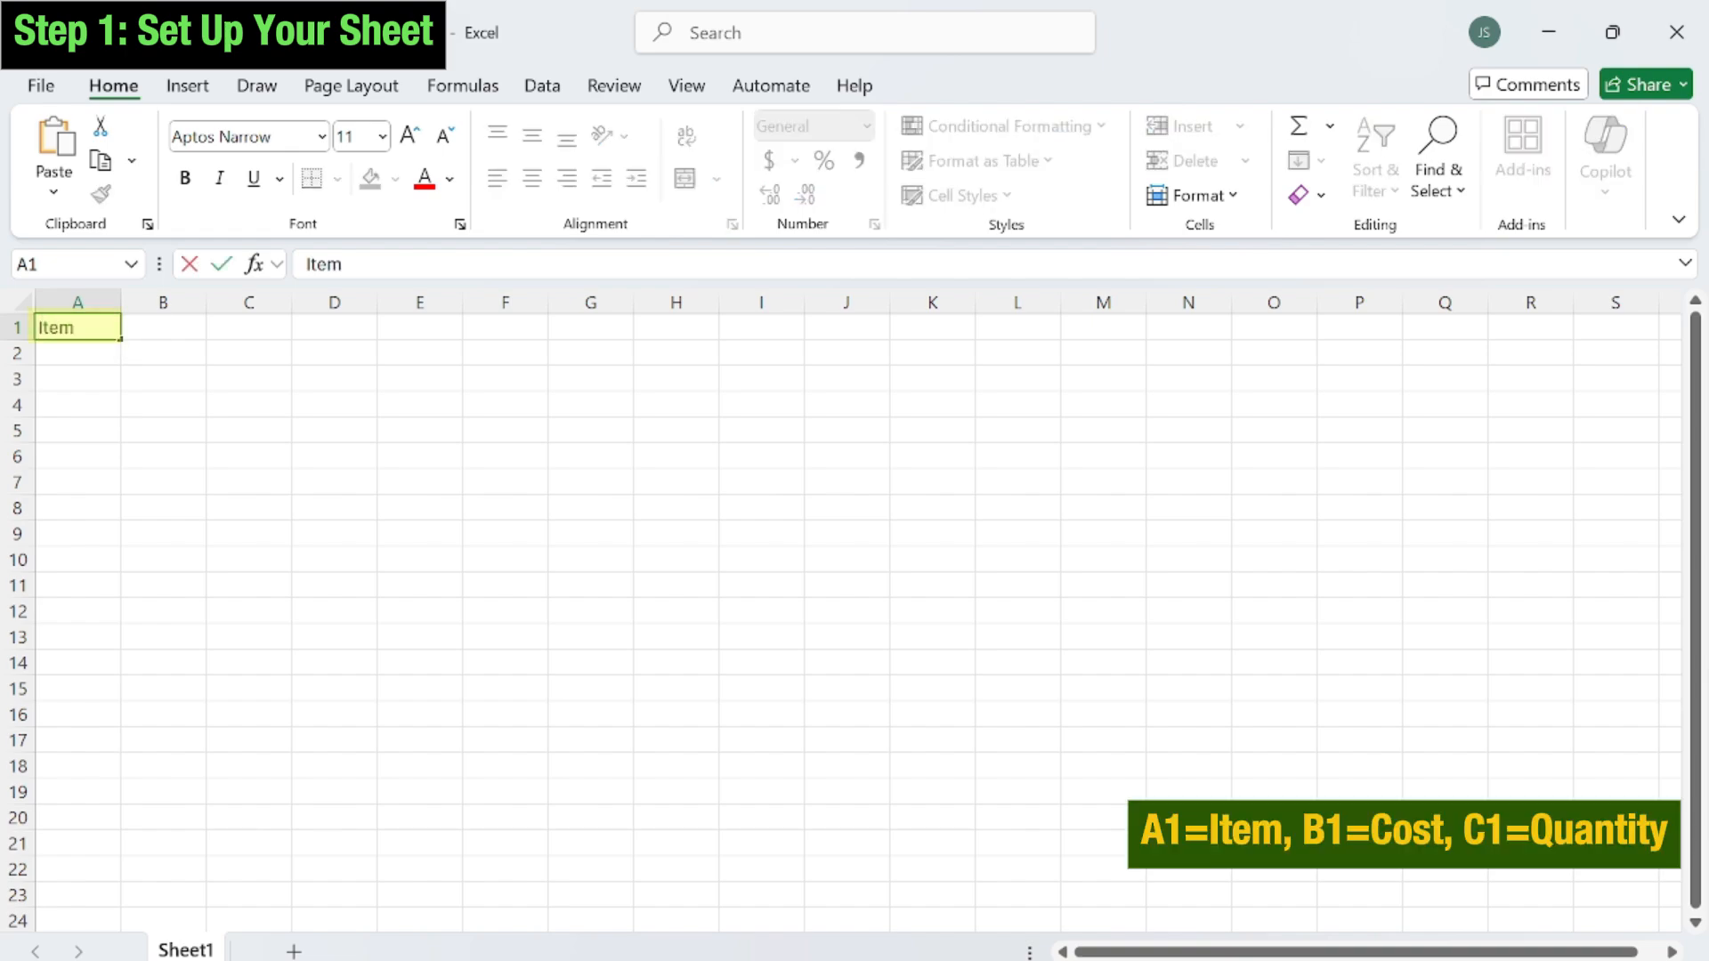
key("Tab")
type("Cost")
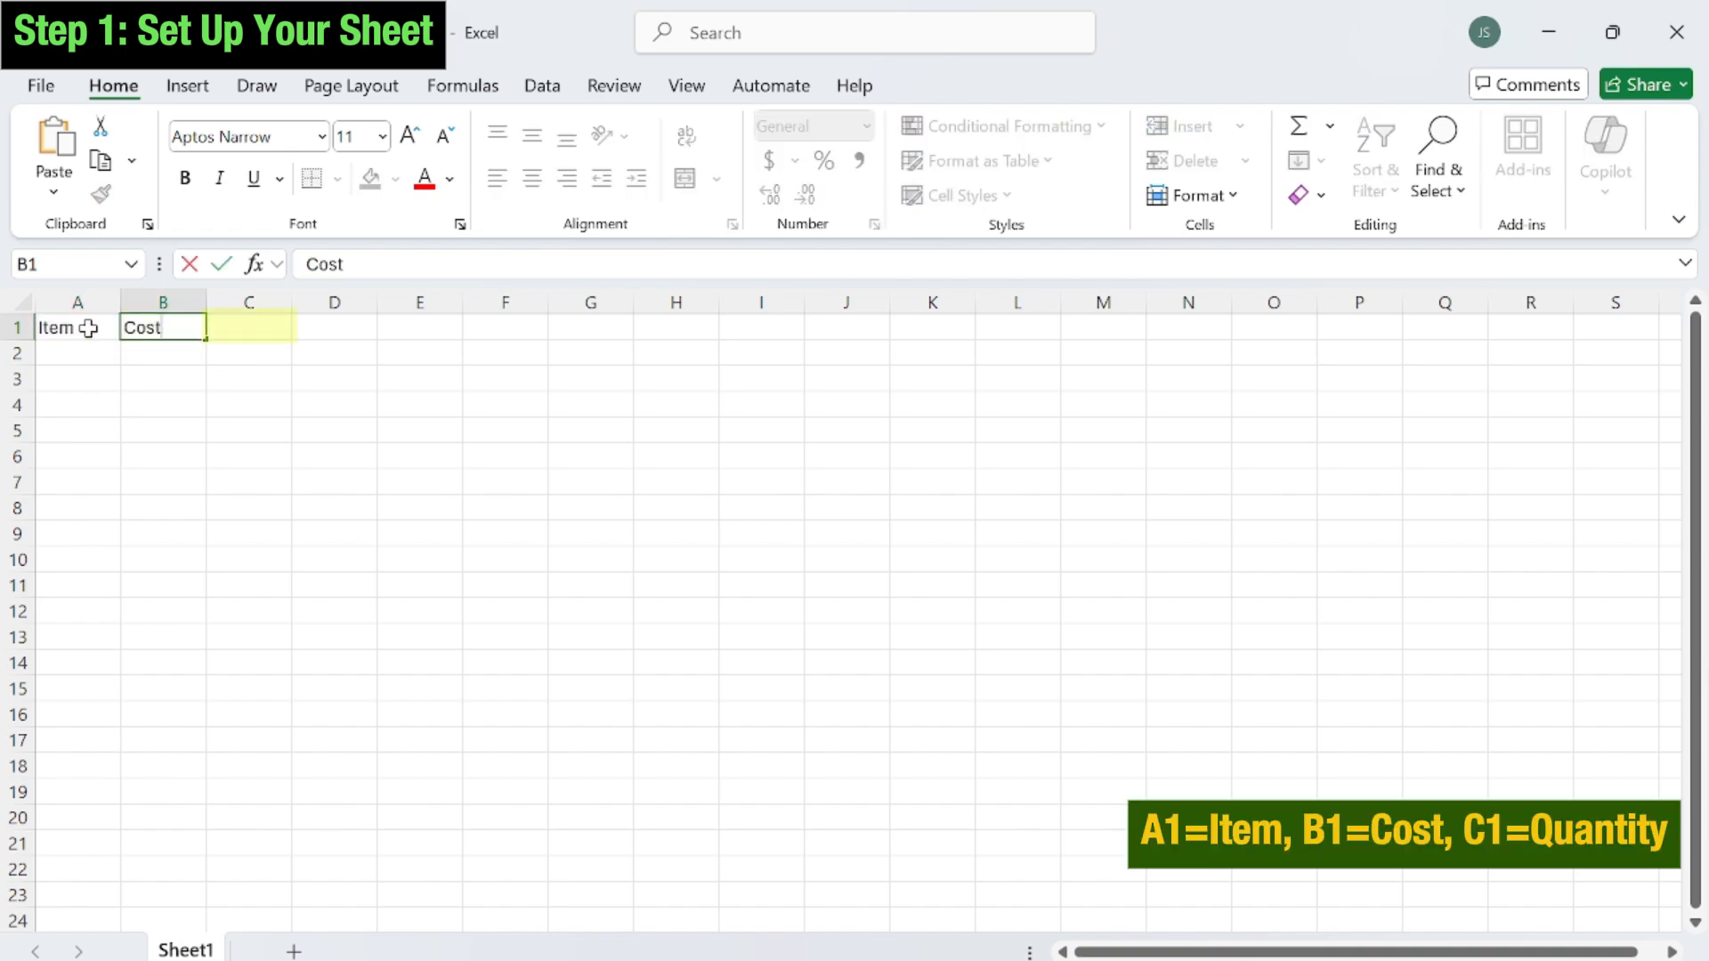
key("Tab")
type("Quantity")
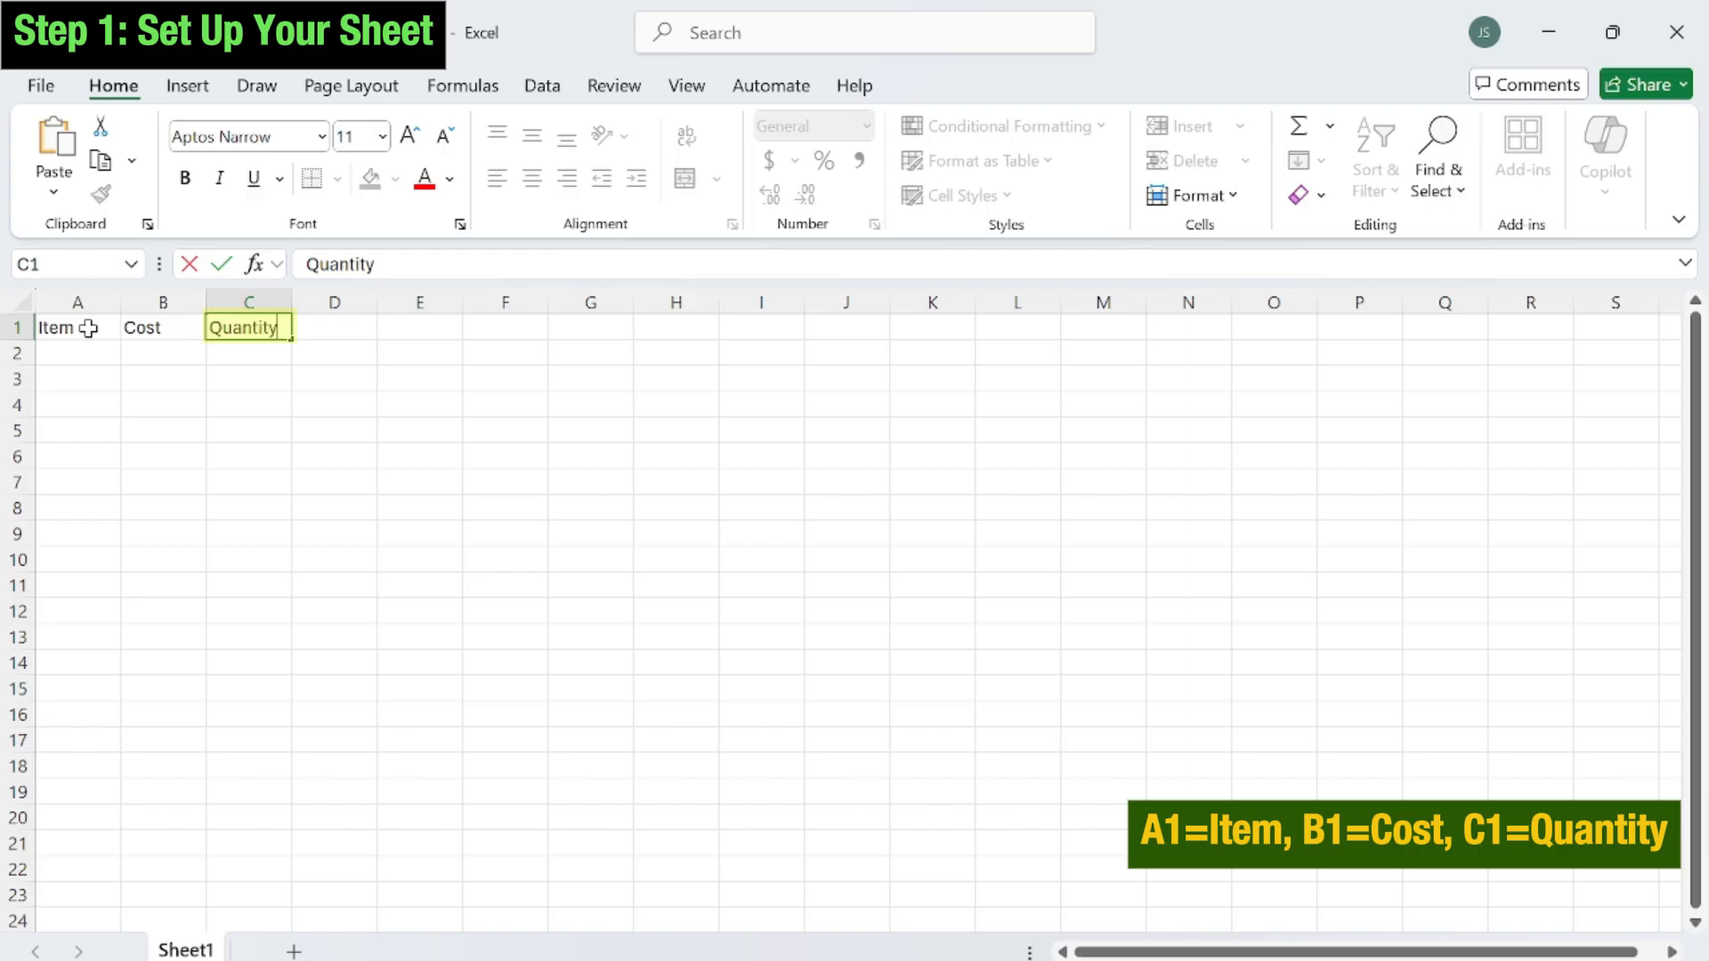
key("Return")
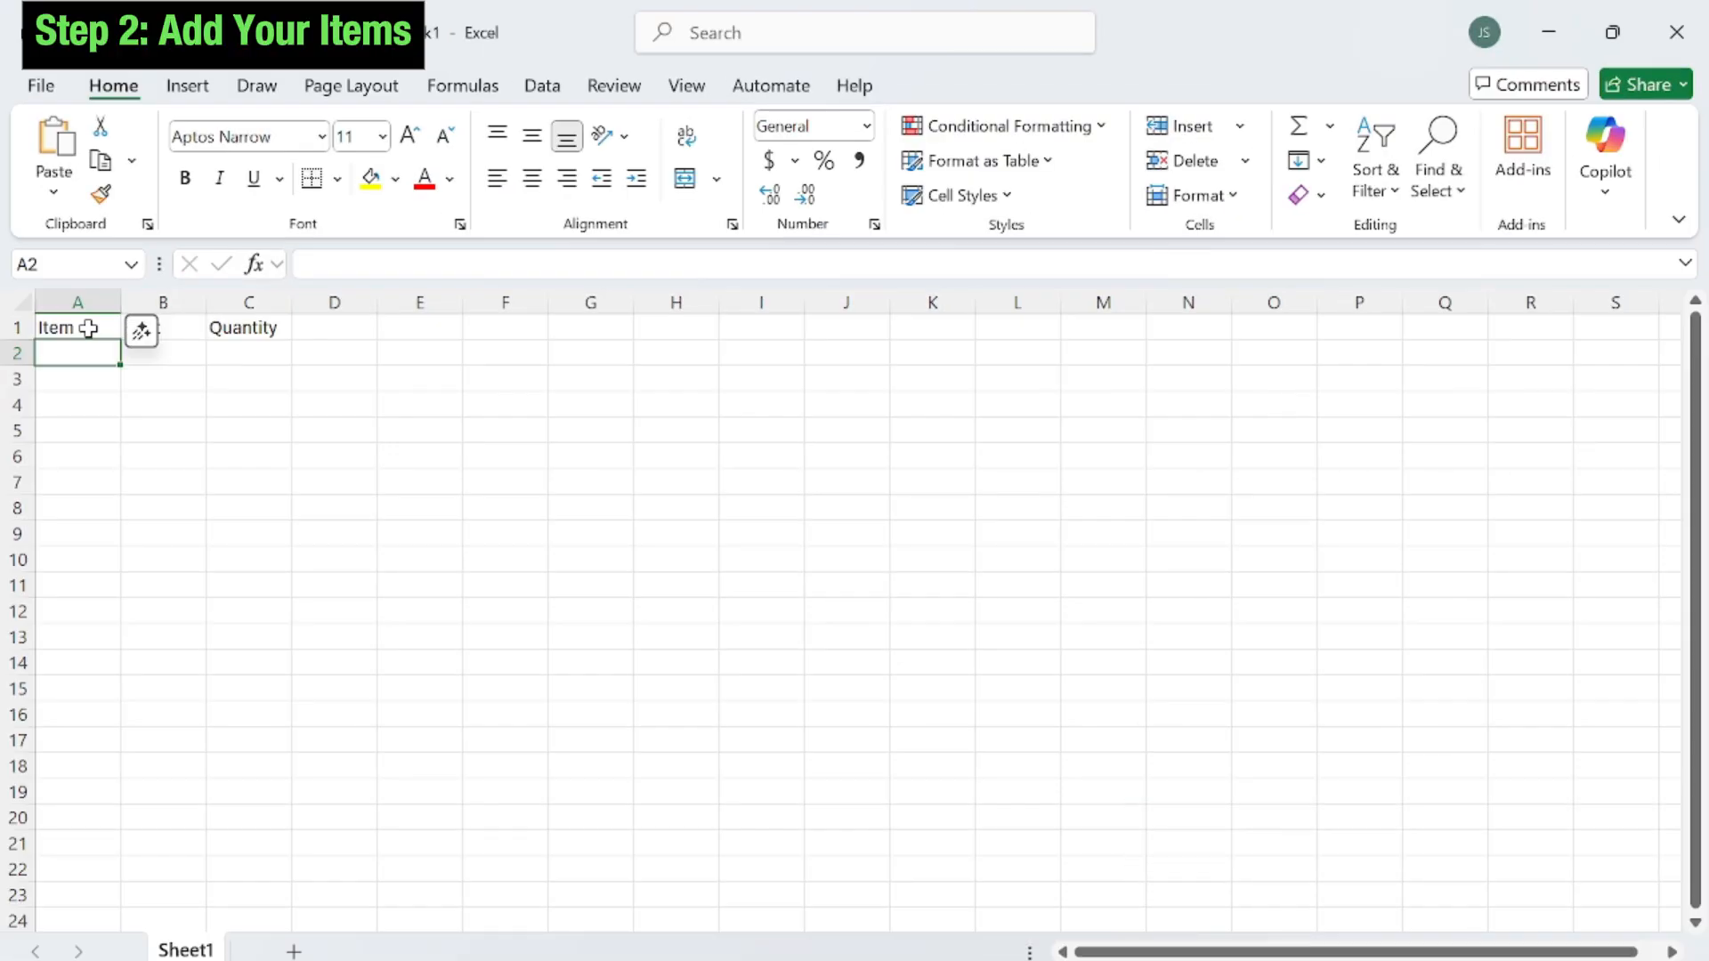
- Enter Milk in row 2 with a cost of 5 and a quantity of 1
type("Milk")
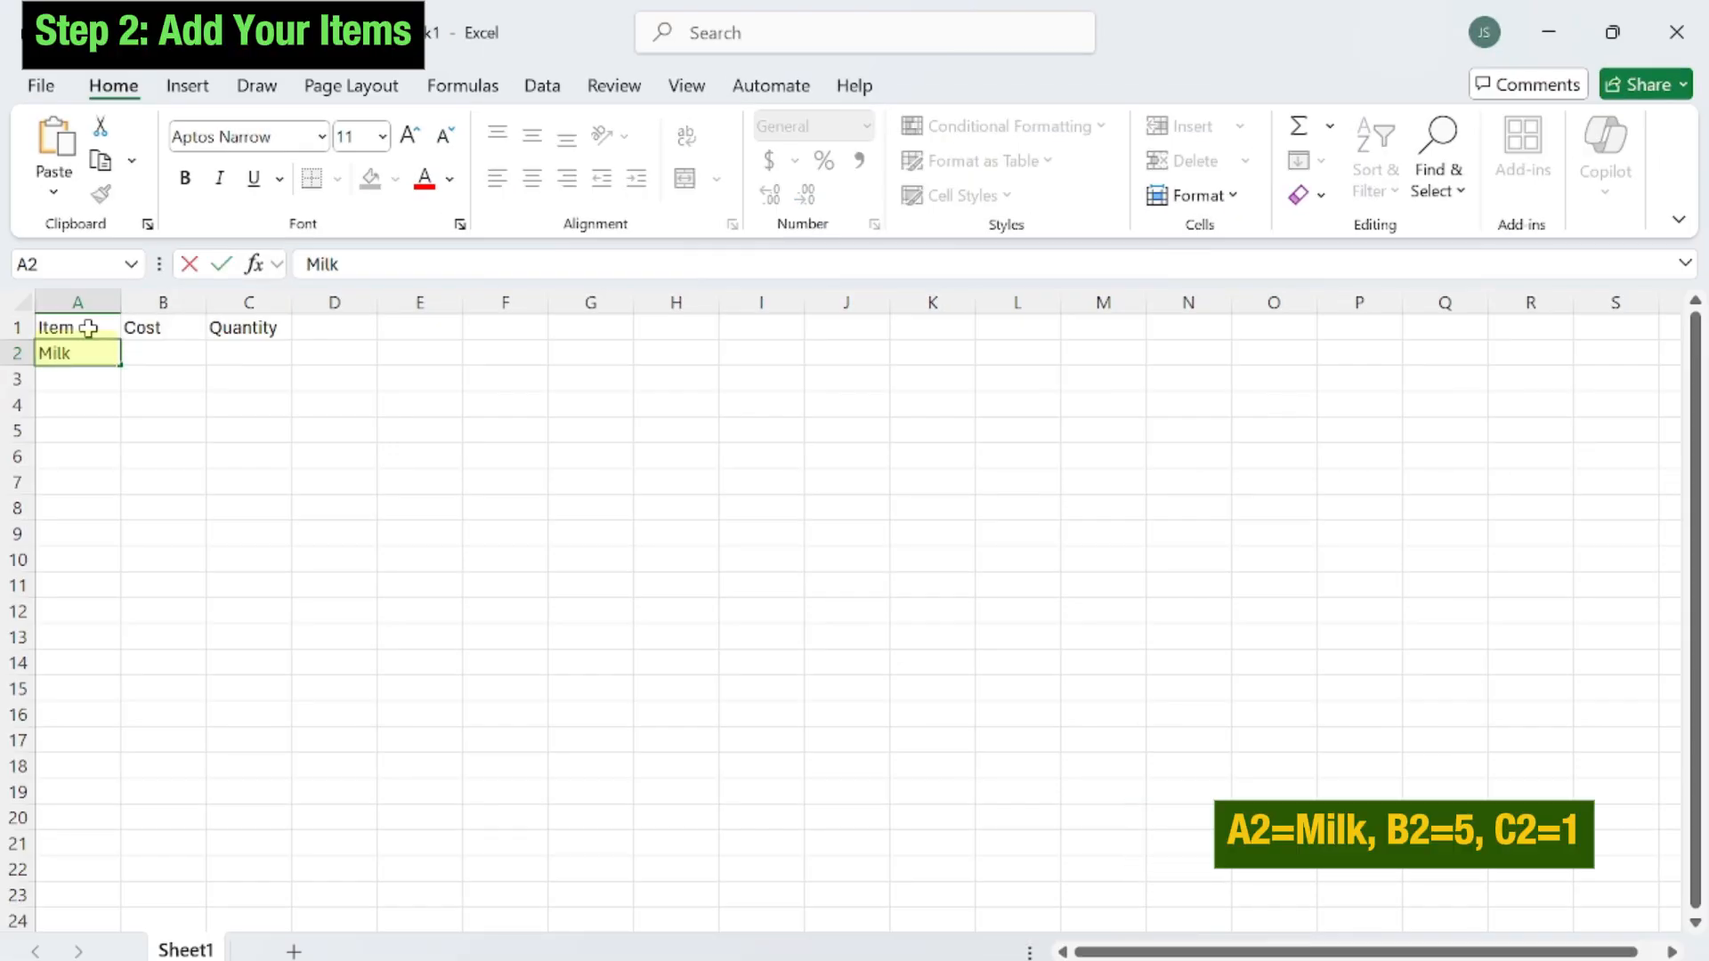
key("Tab")
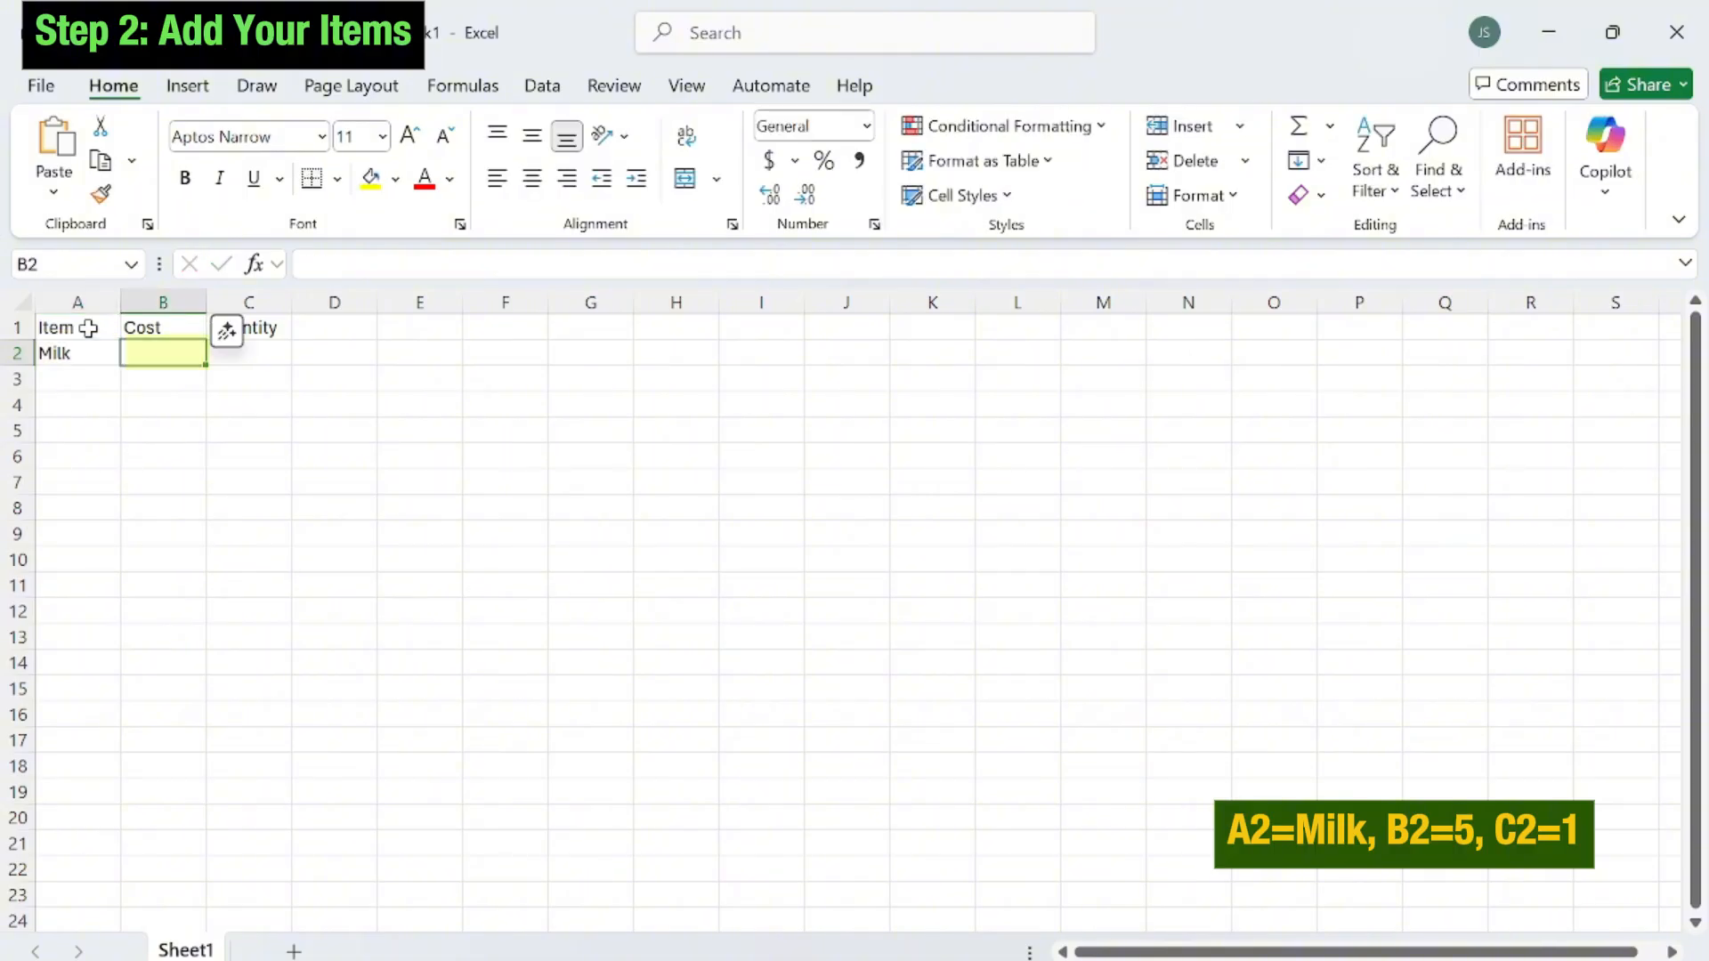
type("5")
key("Tab")
type("1")
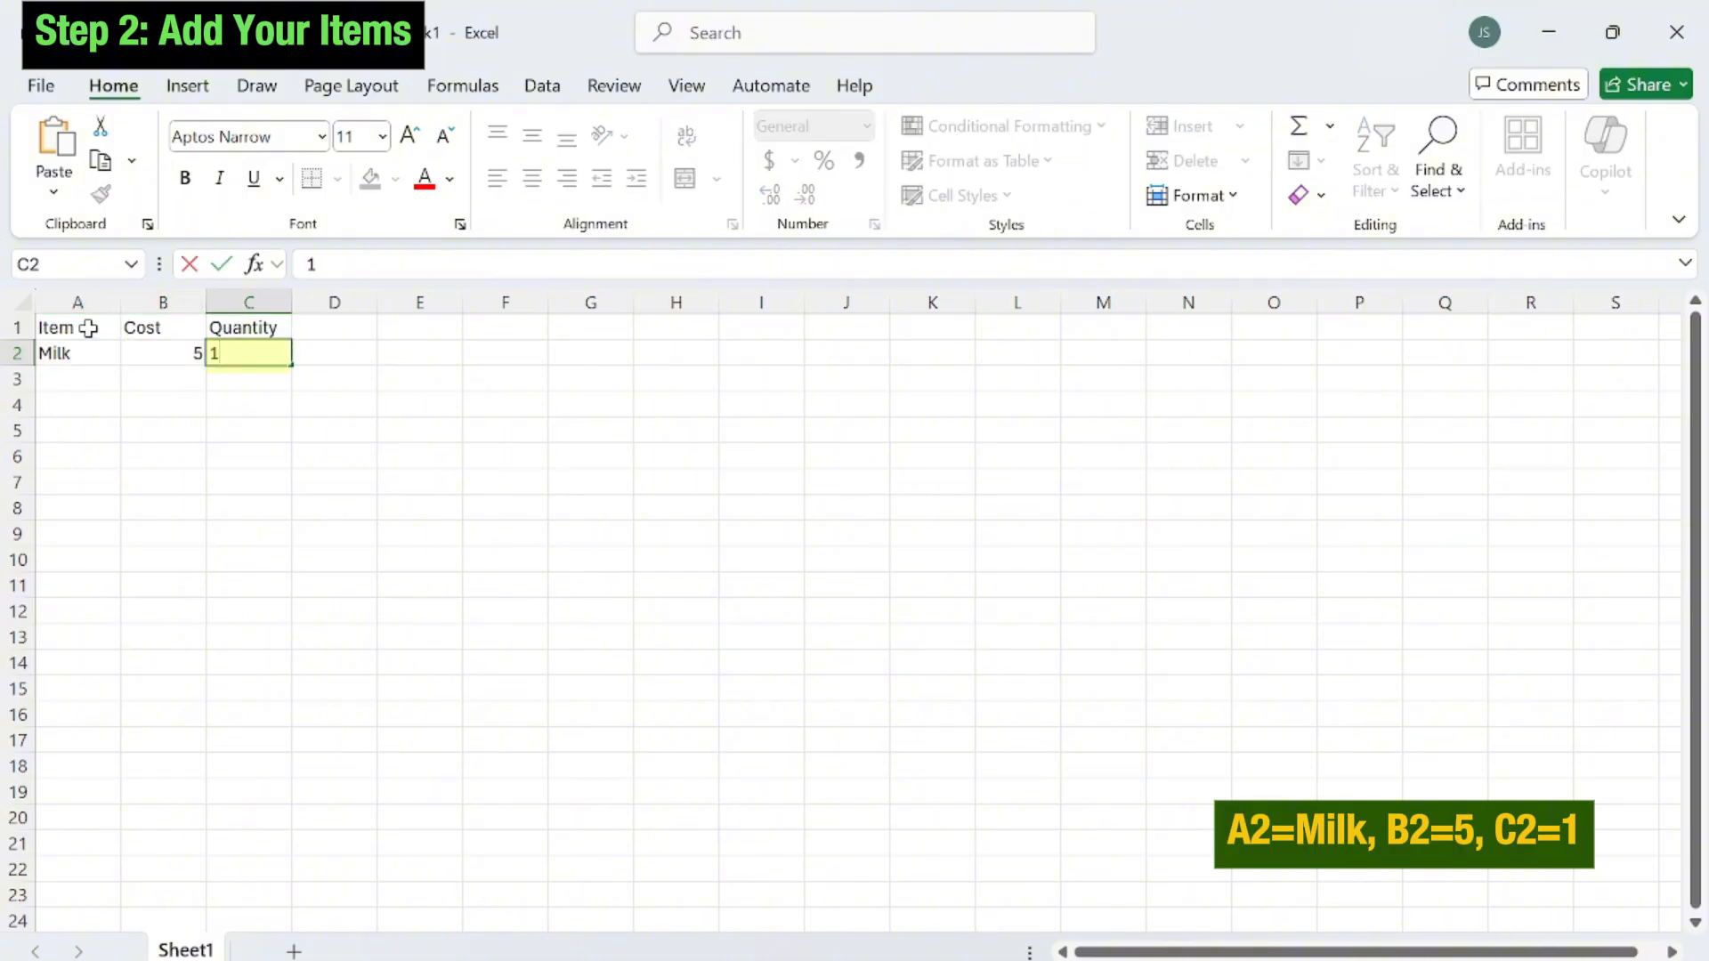
key("Return")
- Enter Bread in row 3 with a cost of 4 and a quantity of 2
type("Bread")
key("Tab")
type("4")
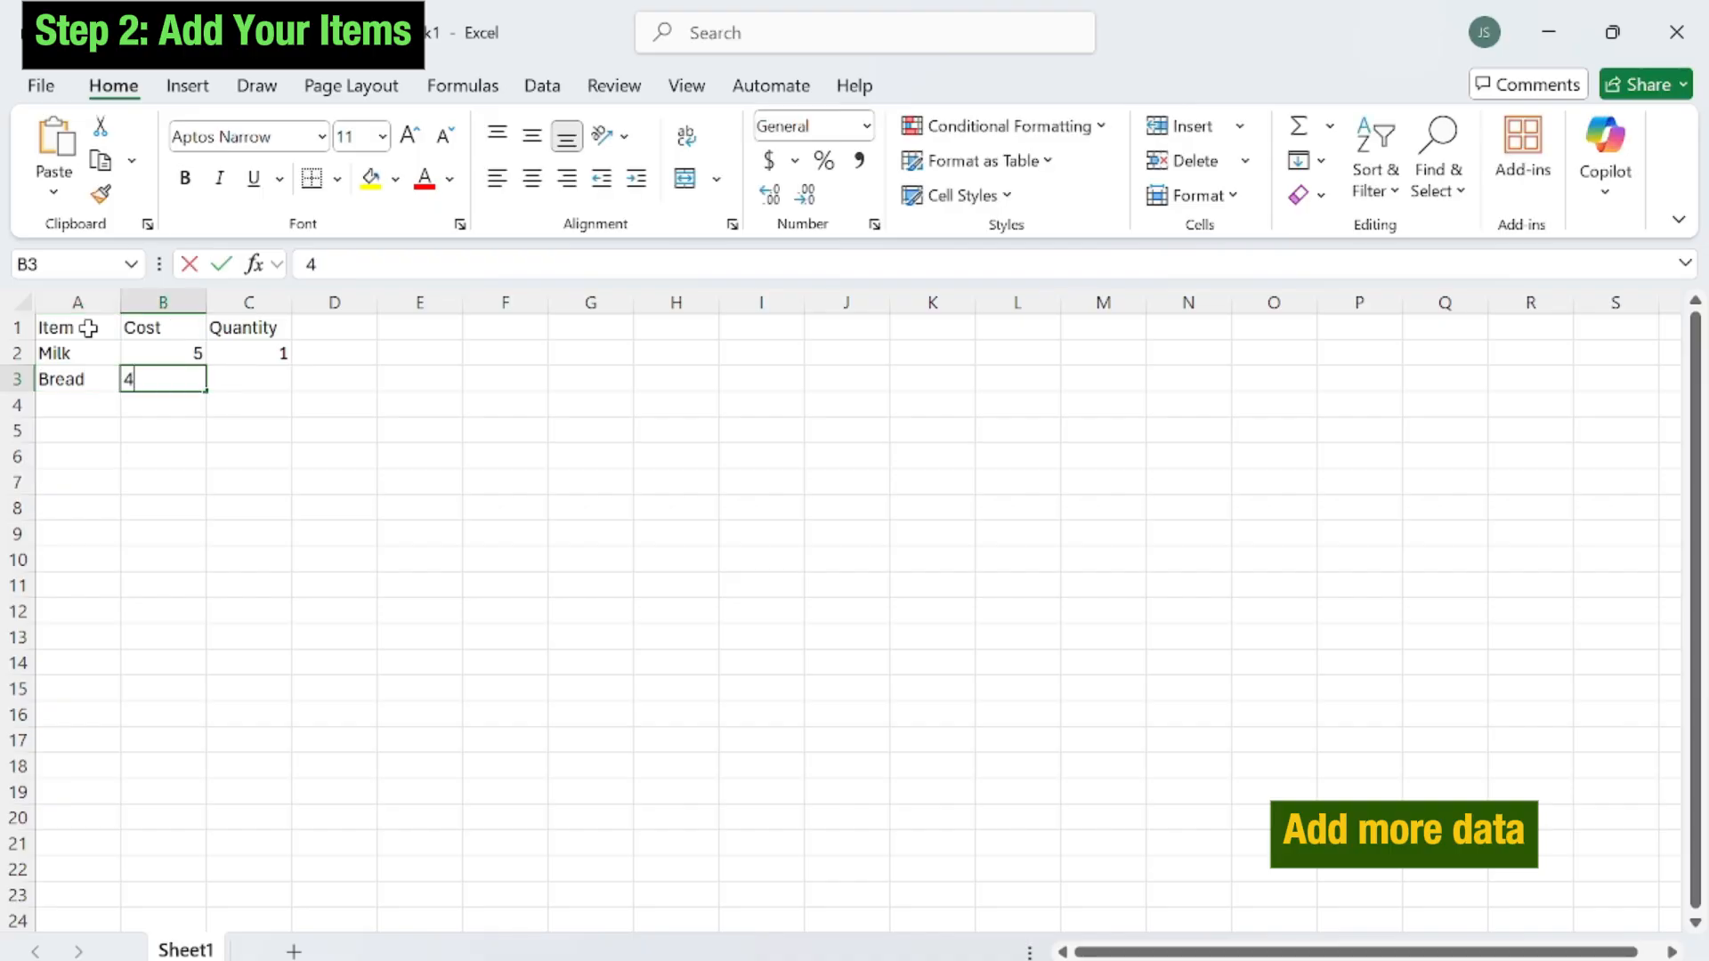
key("Tab")
type("2")
key("Return")
- Enter Water in row 4 with a cost of 6 and a quantity of 8
type("Water")
key("Tab")
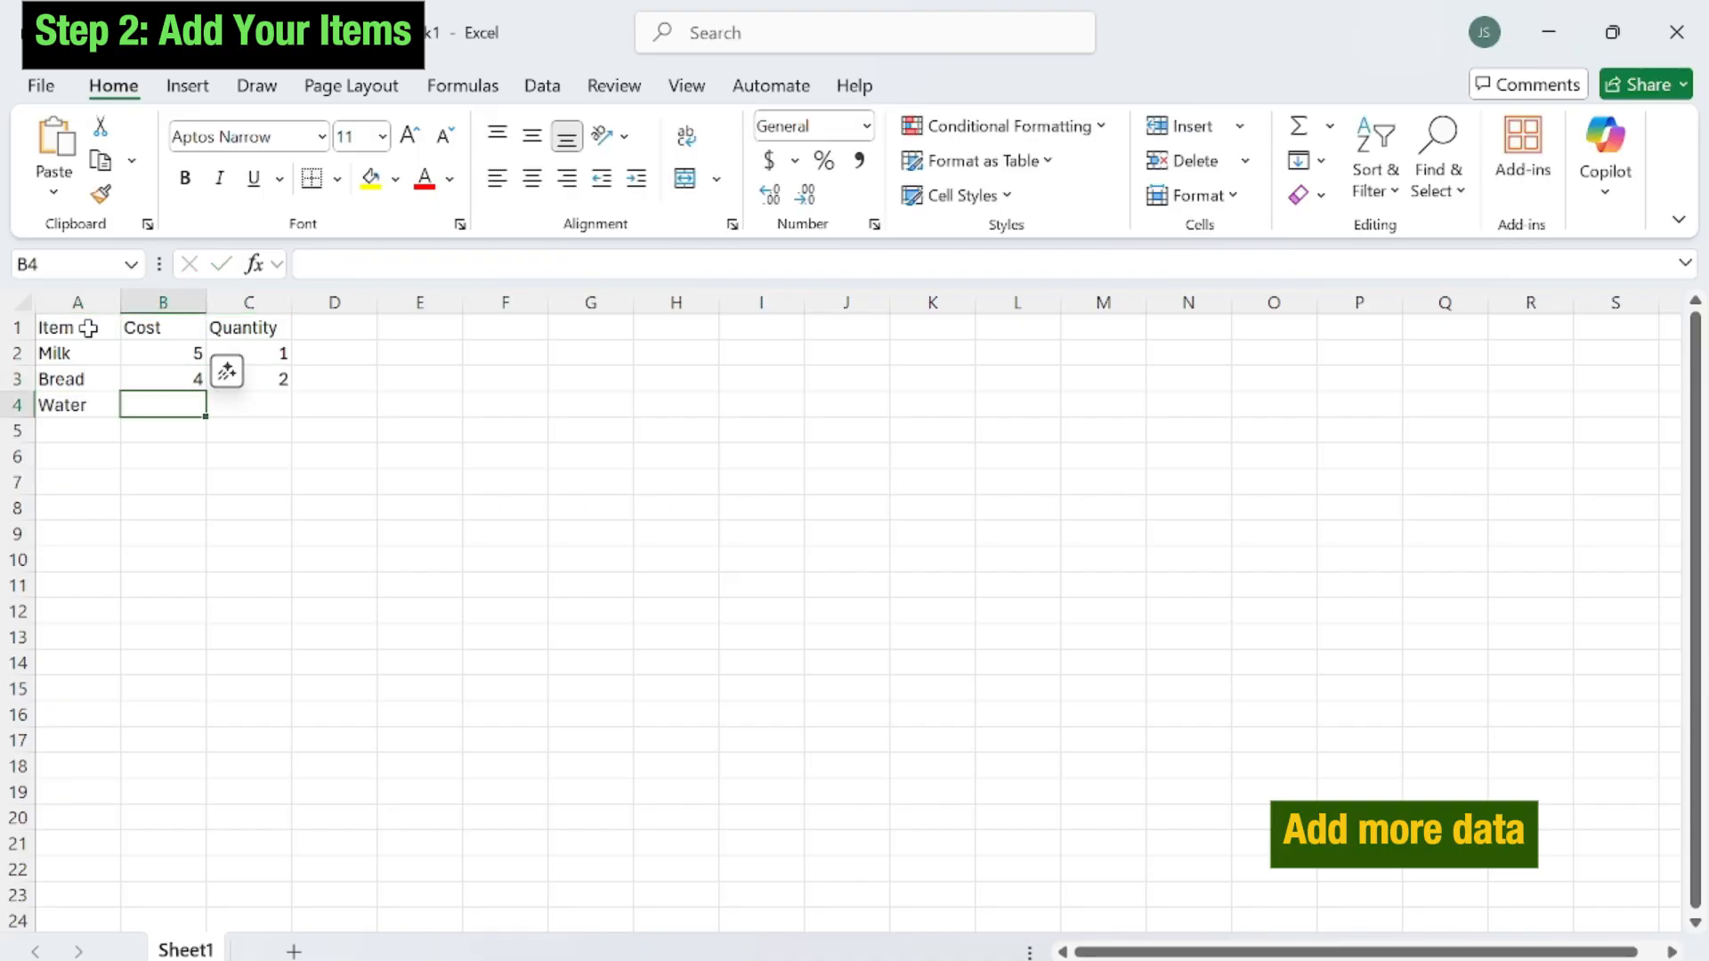
type("6")
key("Tab")
type("8")
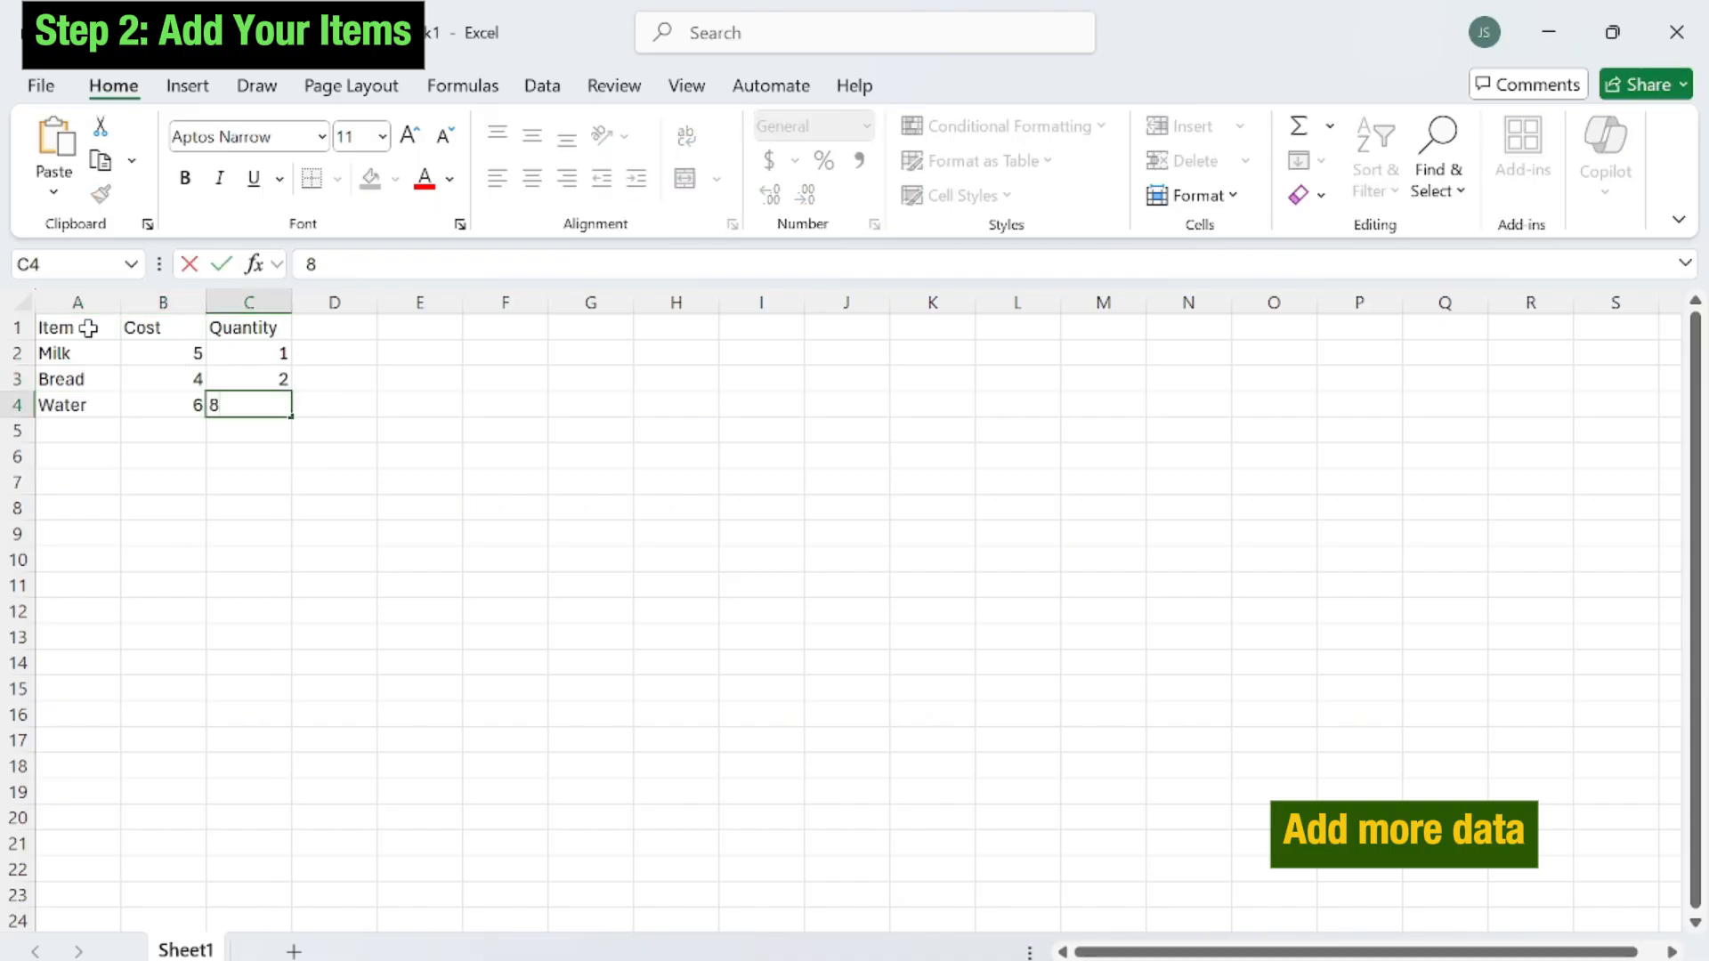
key("Return")
- Enter Cereal in row 5 with a cost of 6 and a quantity of 2, and add Melons as the item in A6
type("Cereal")
key("Tab")
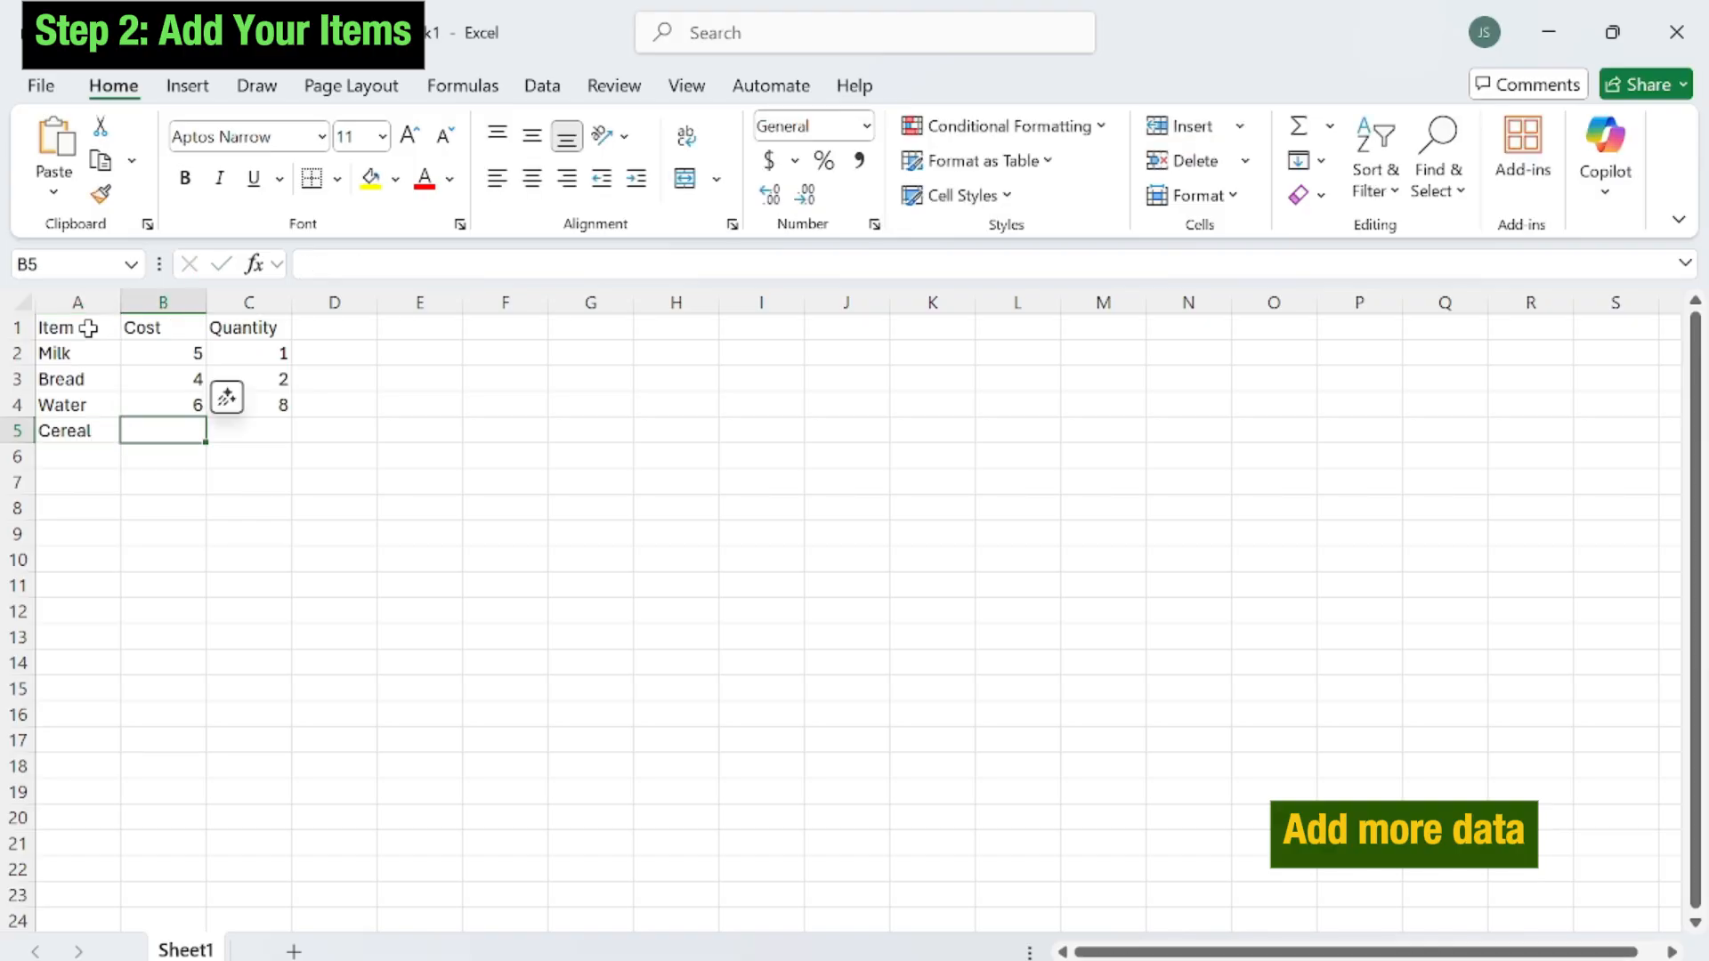
type("6")
key("Tab")
type("2")
key("Return")
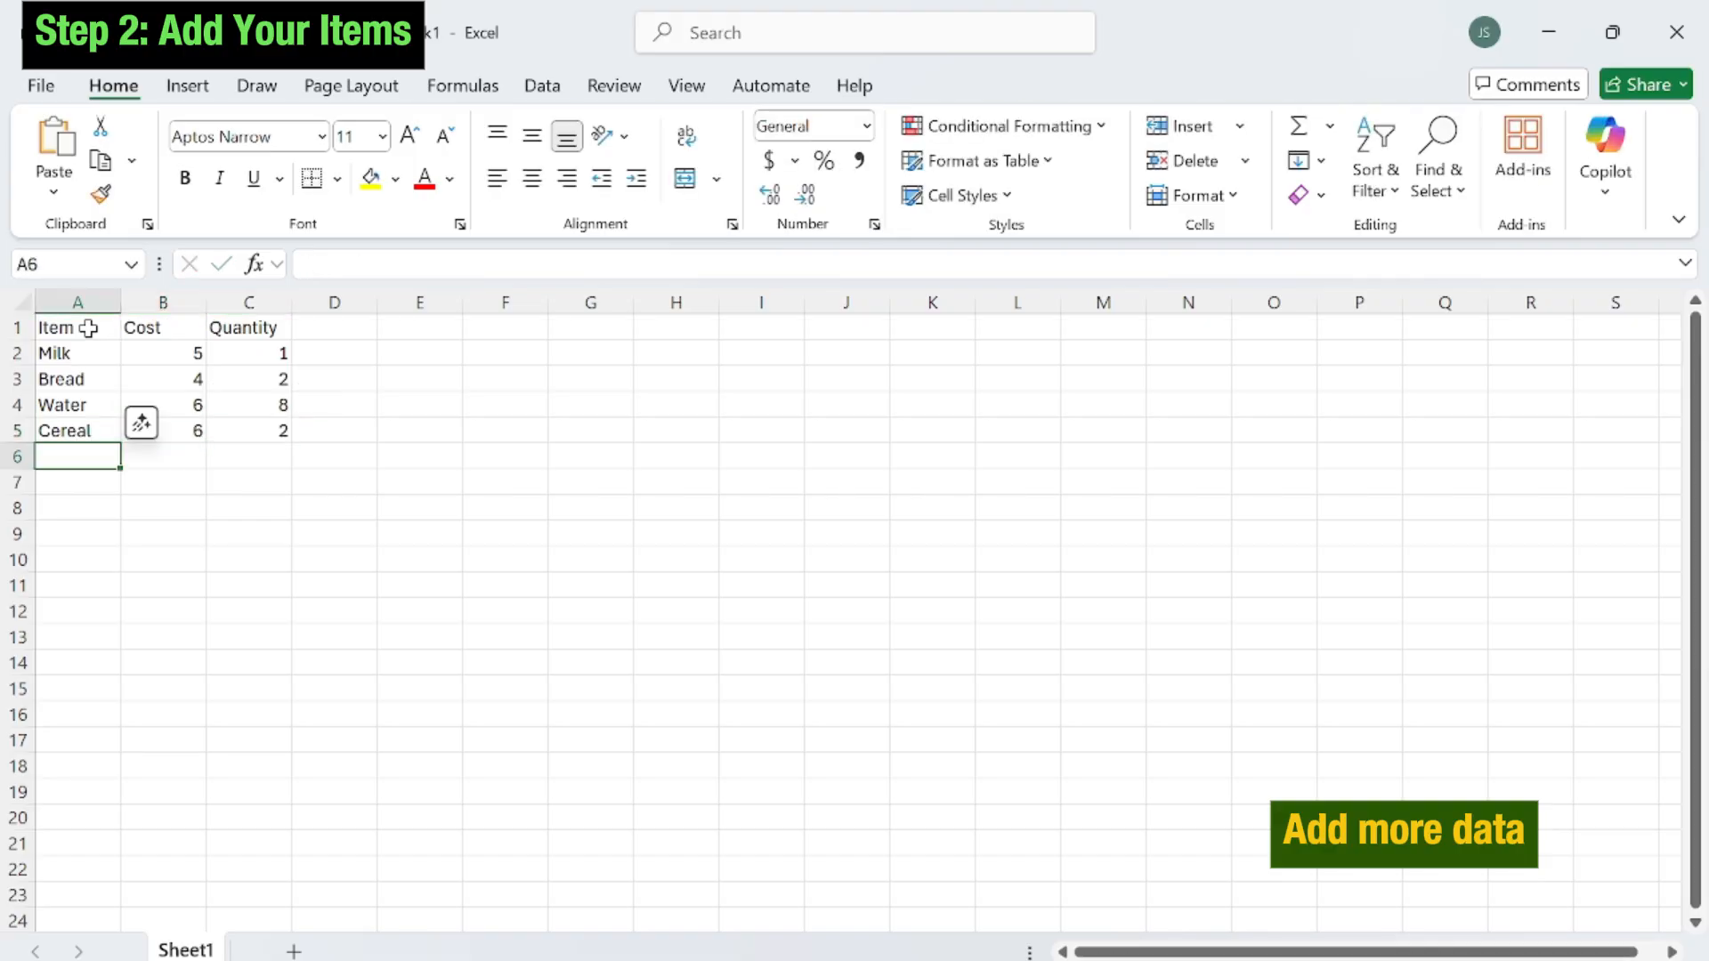
type("Melons")
key("Tab")
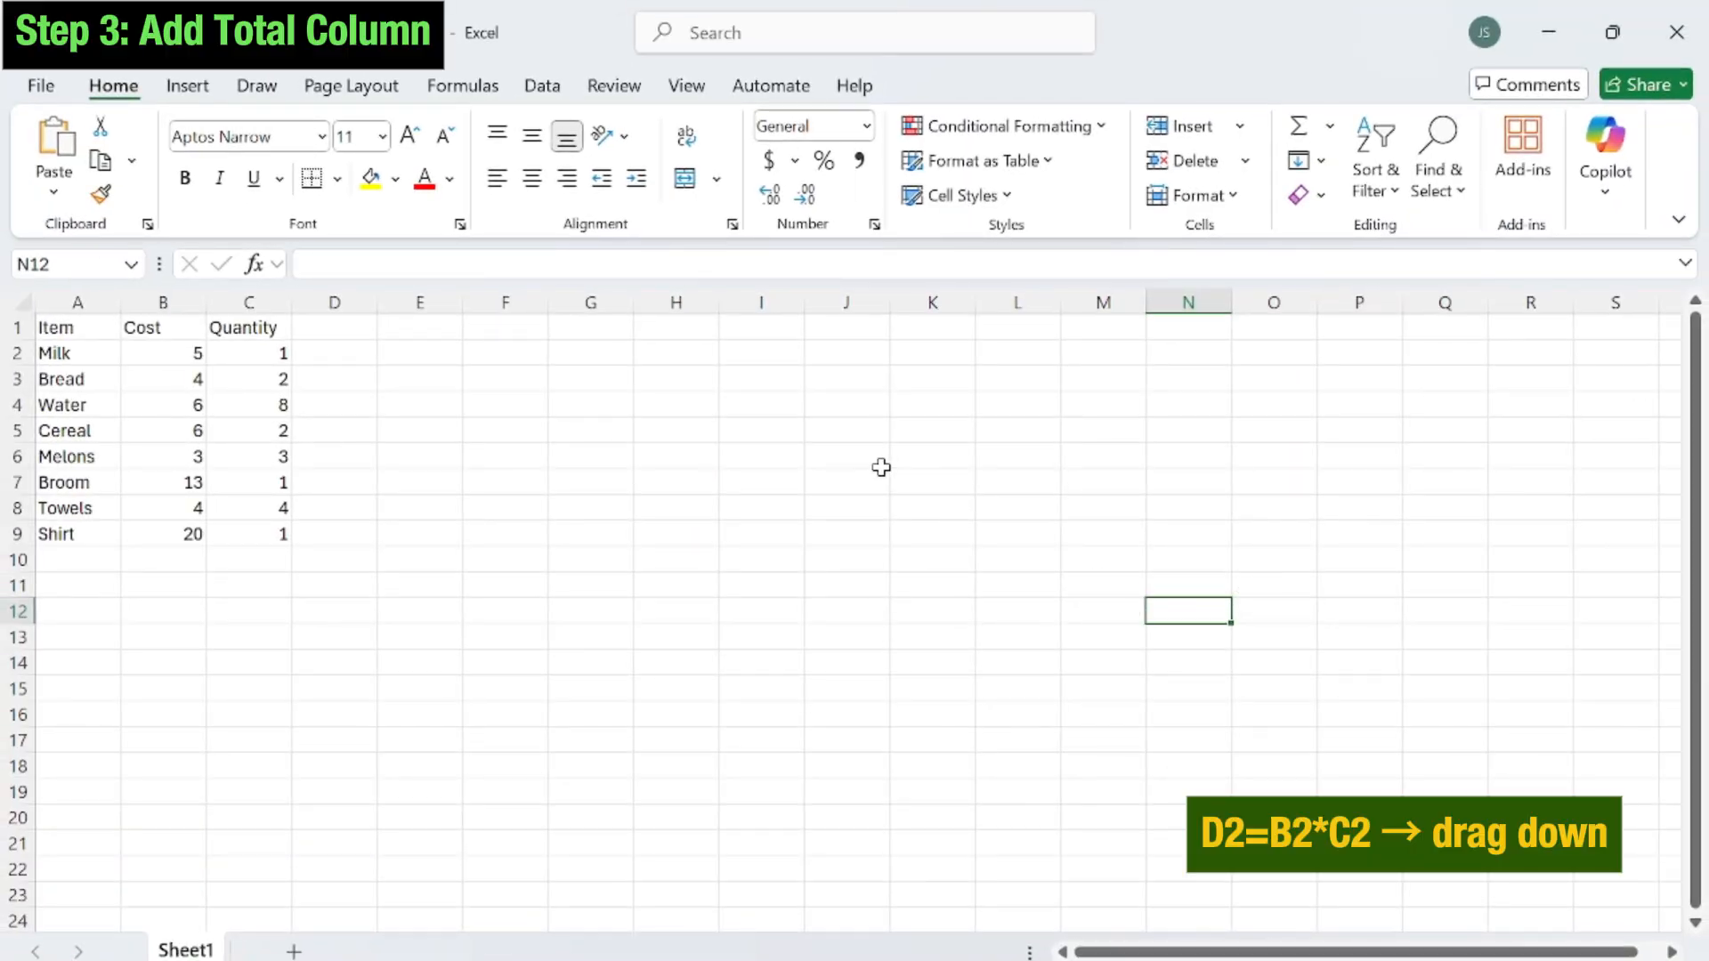
- Add a Total header in D1 and enter the formula =B2*C2 in D2
left_click(336, 329)
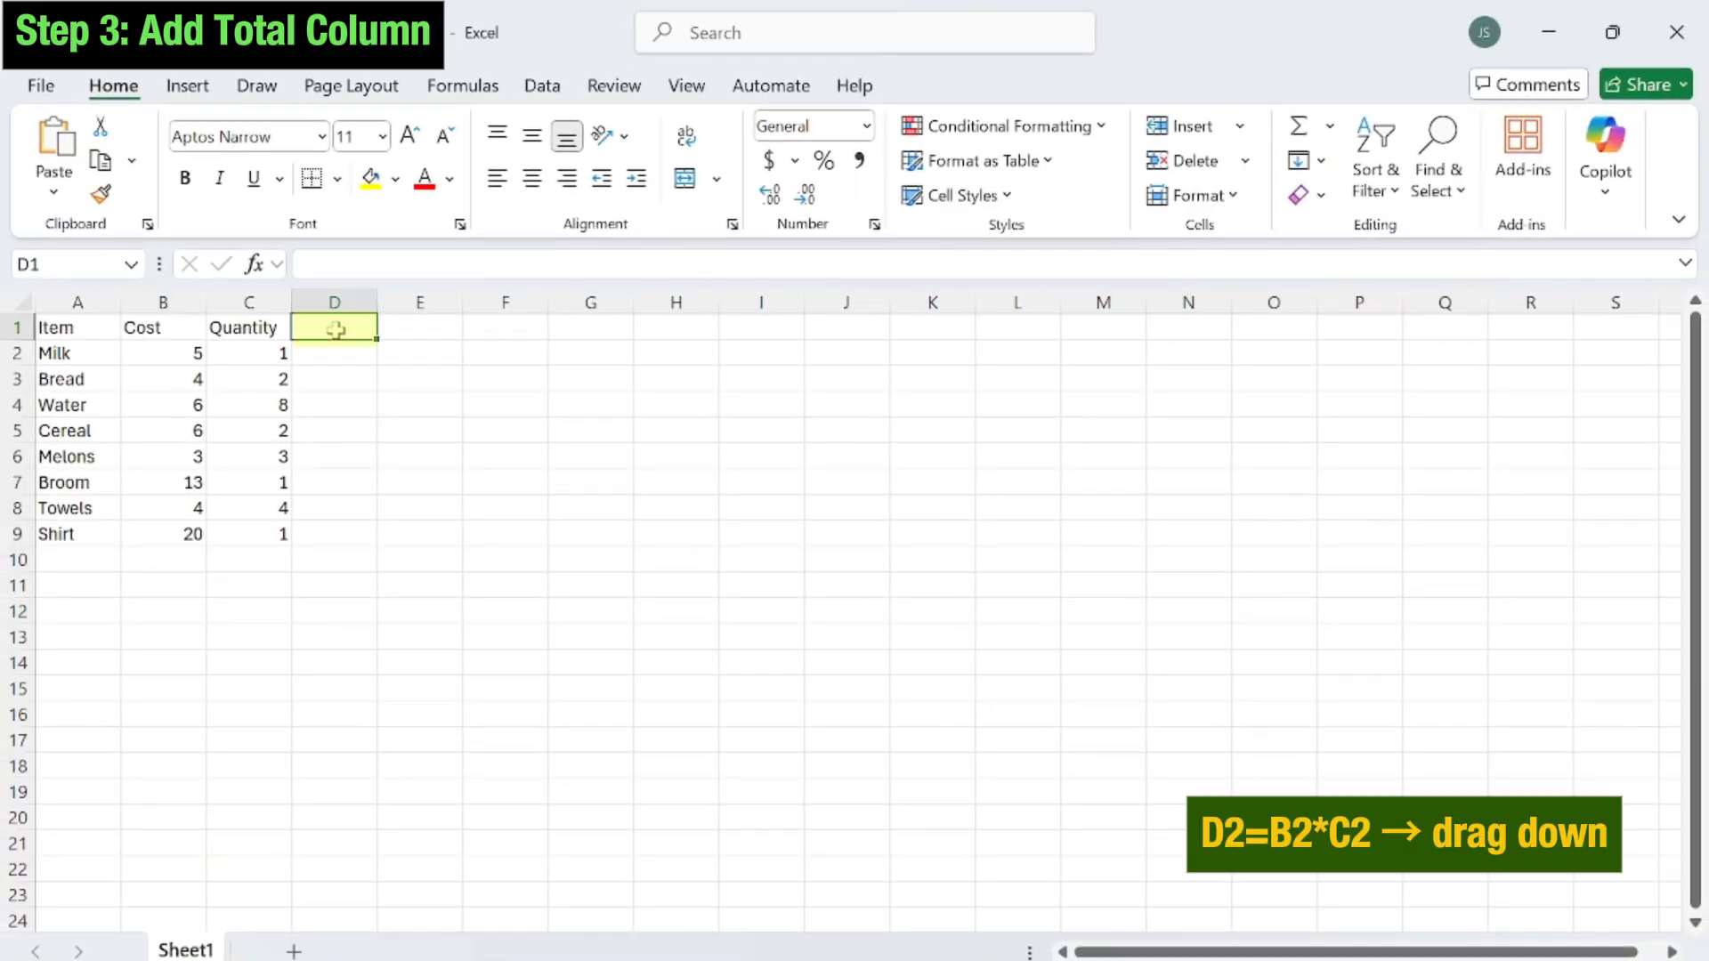
type("Total")
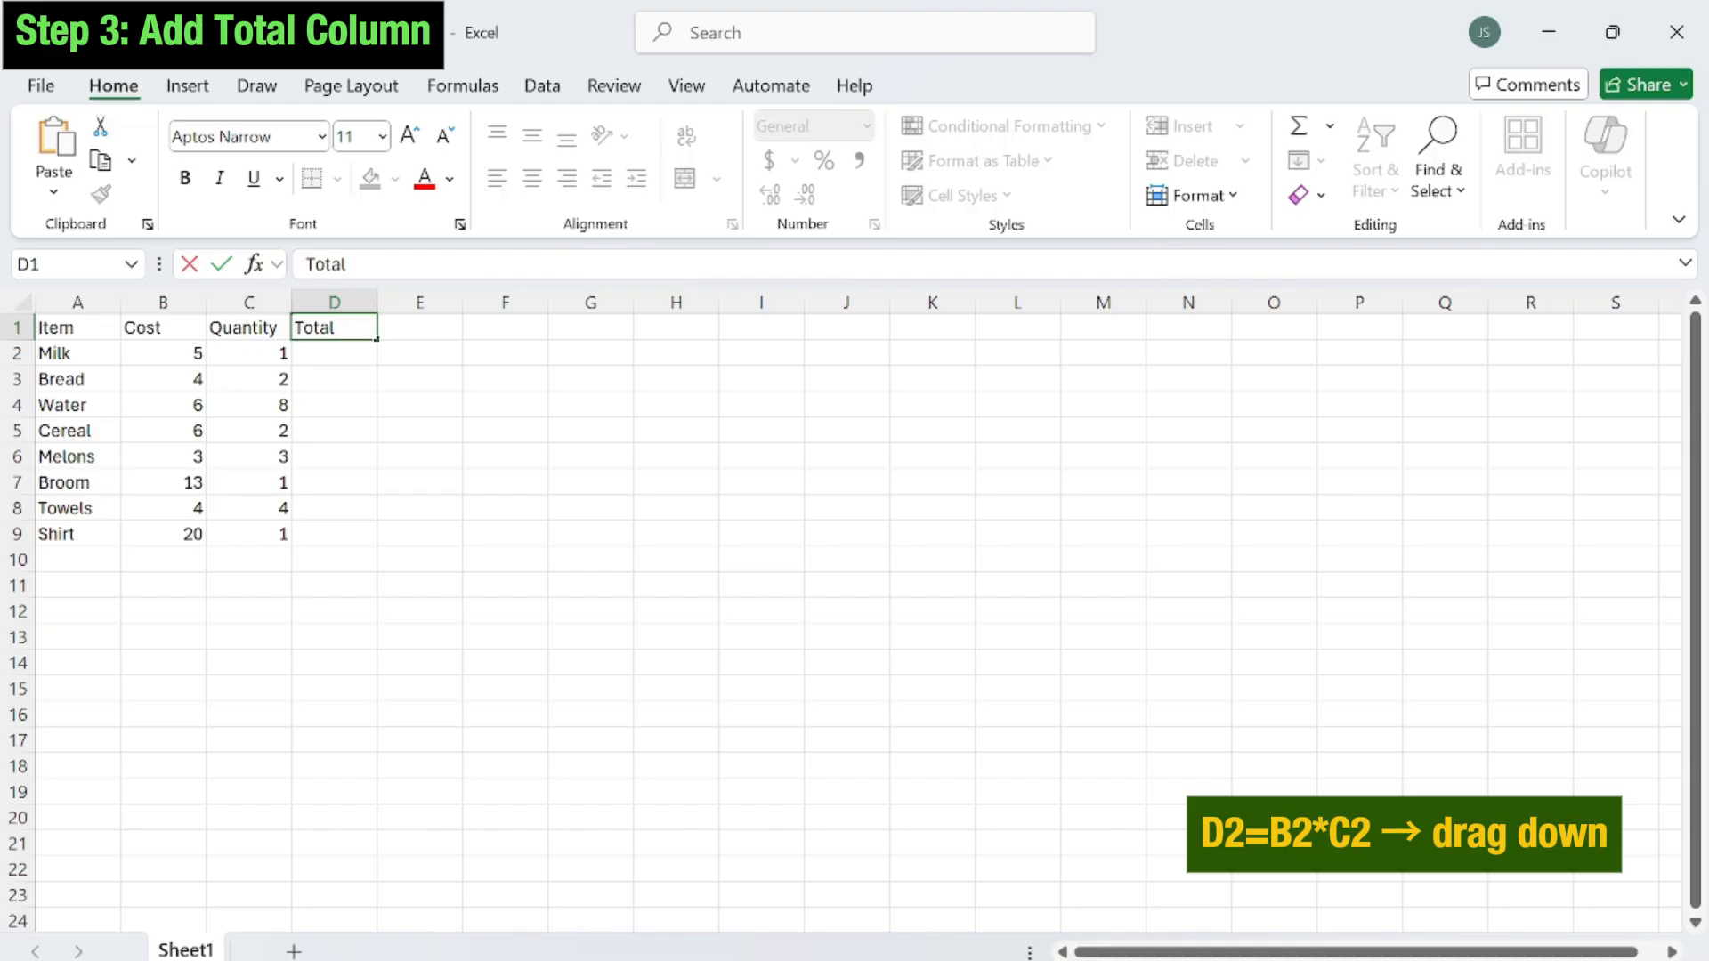
key("Return")
type("=")
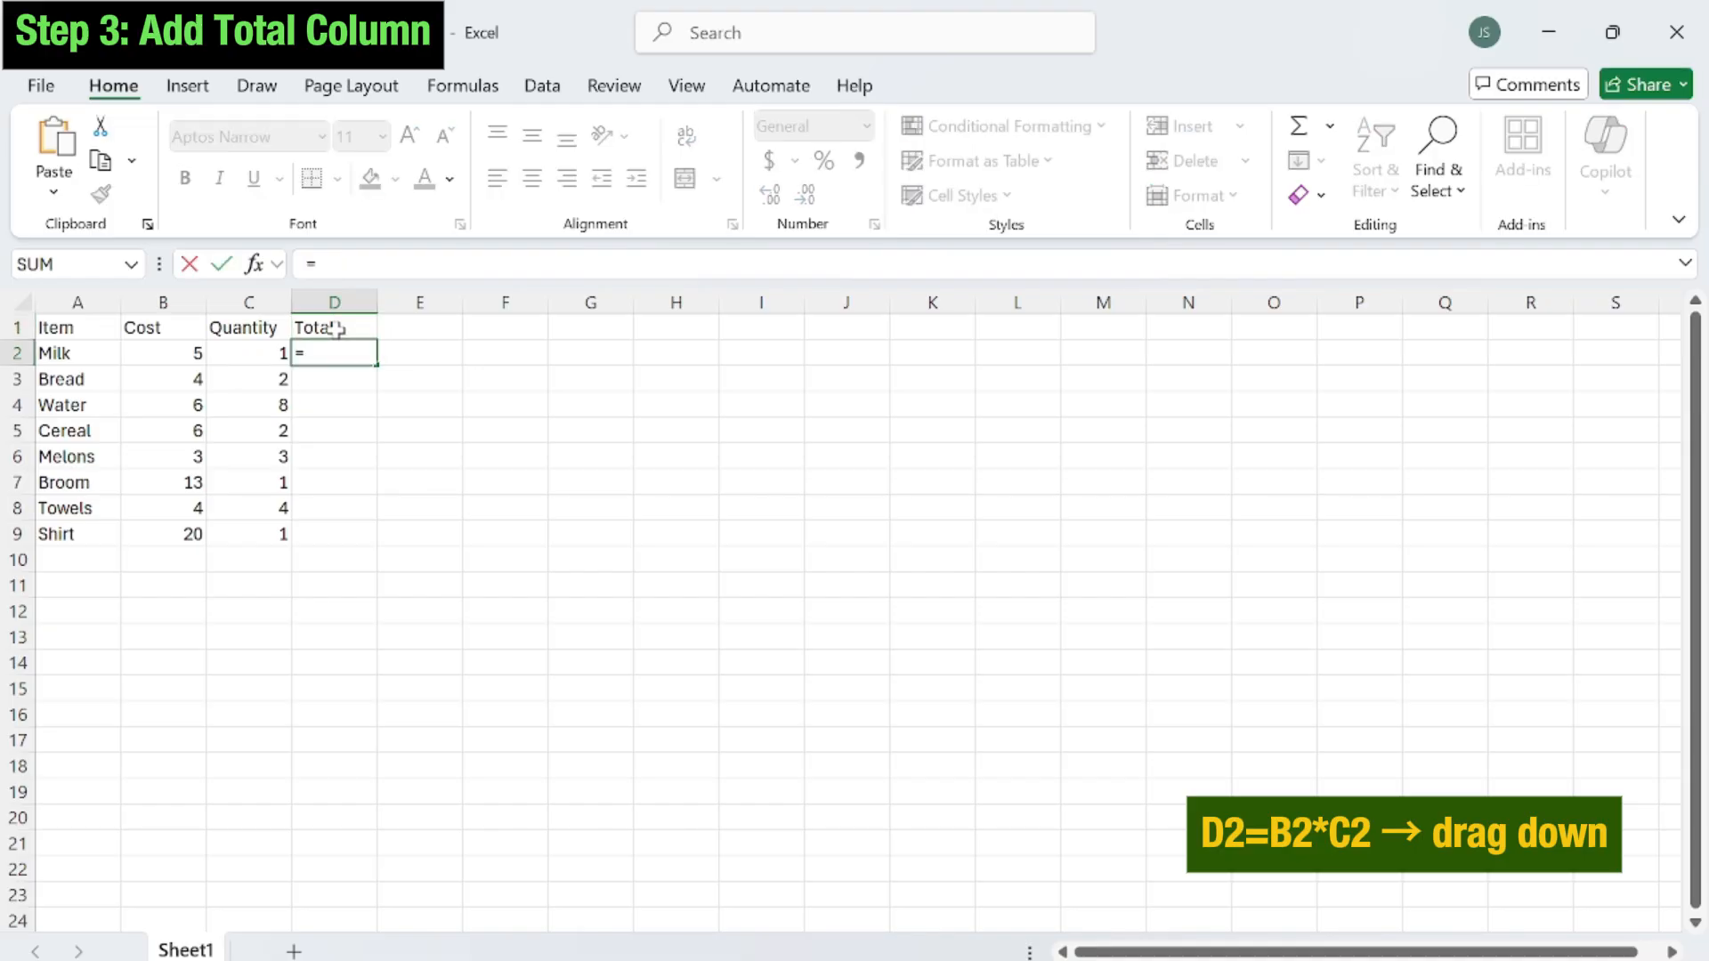
left_click(183, 349)
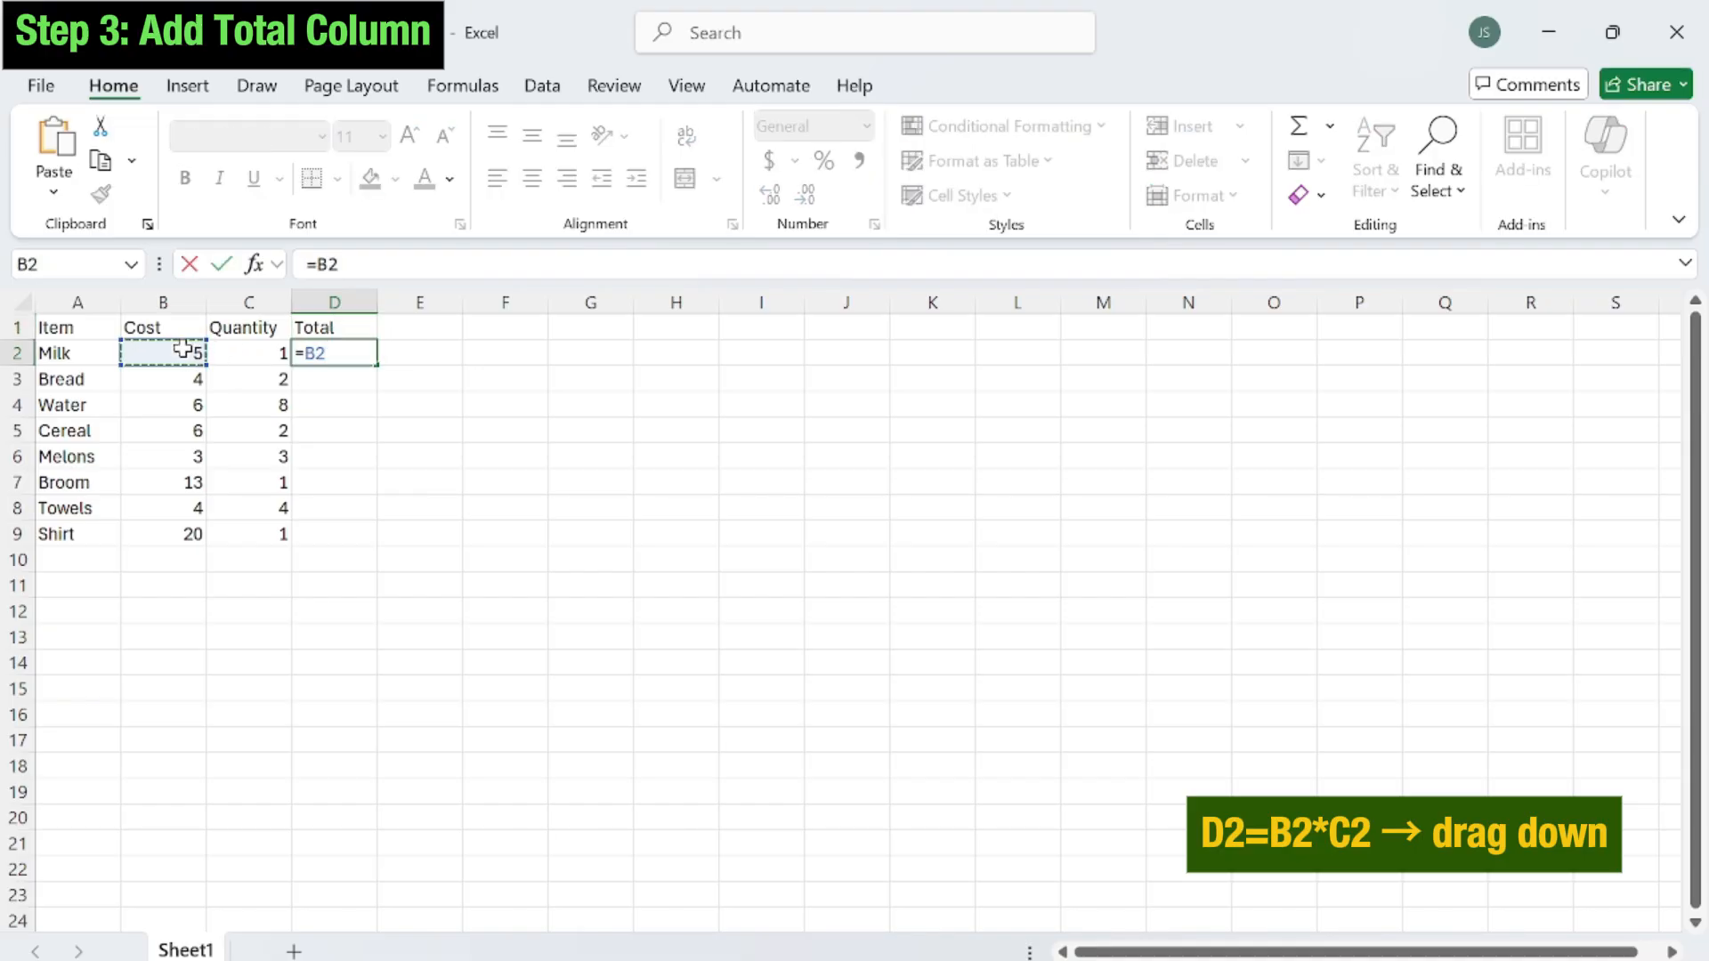
type("*")
left_click(242, 352)
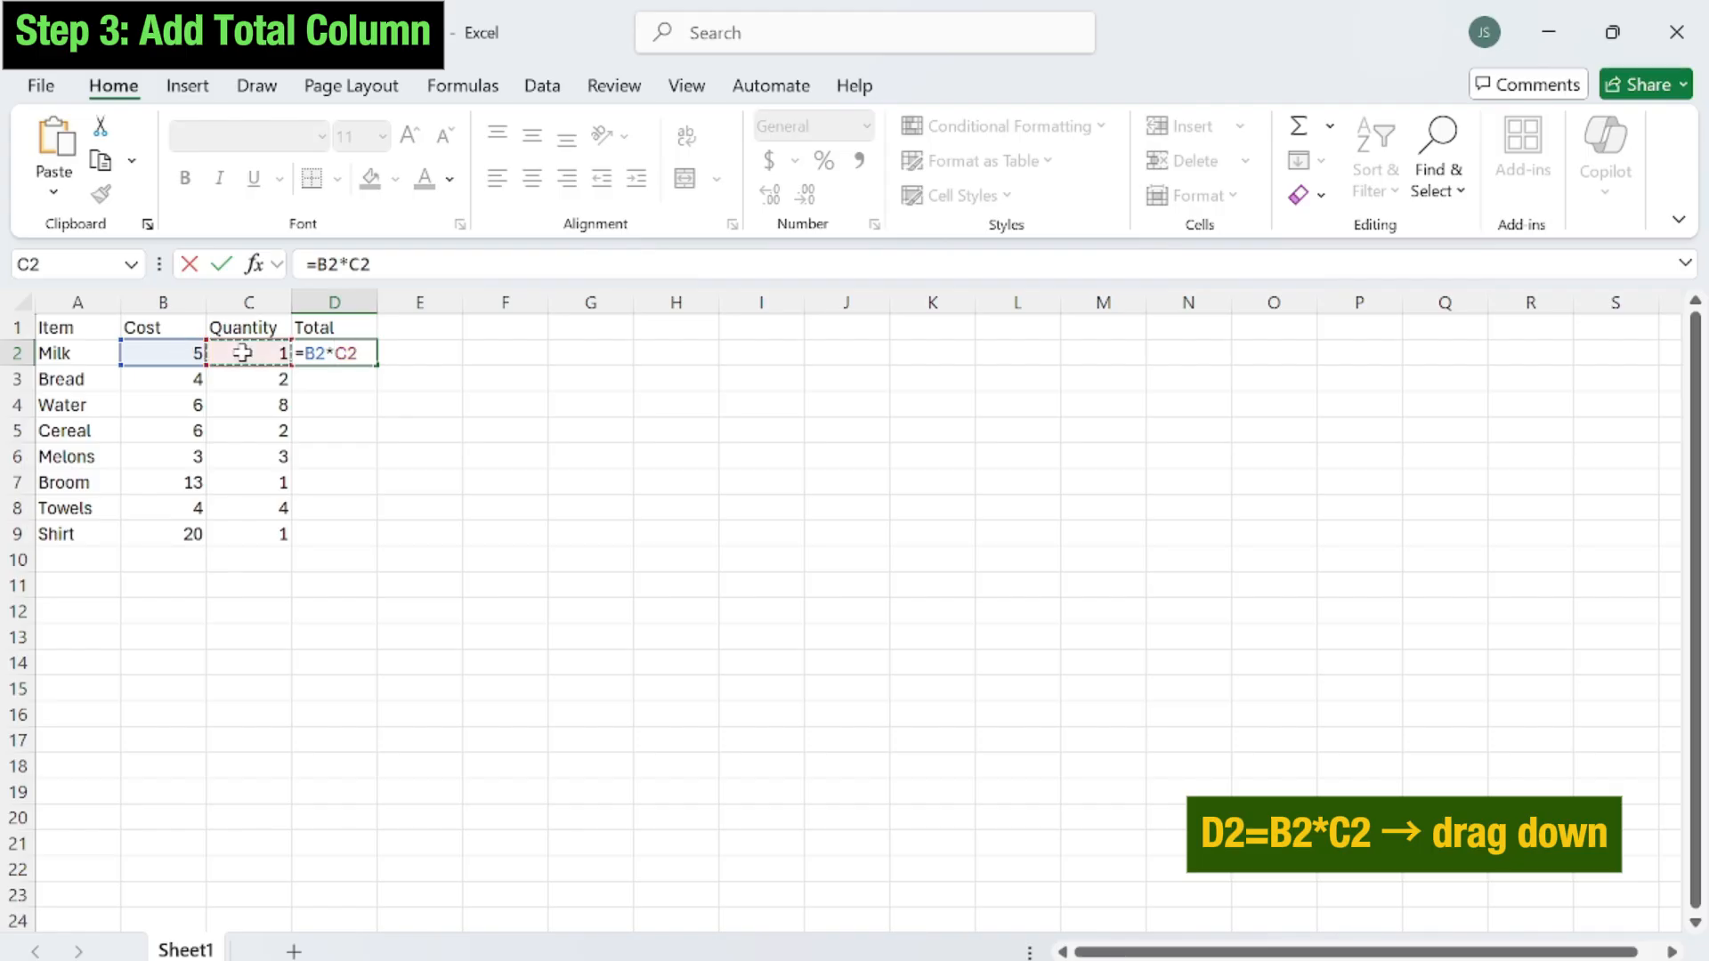
key("Return")
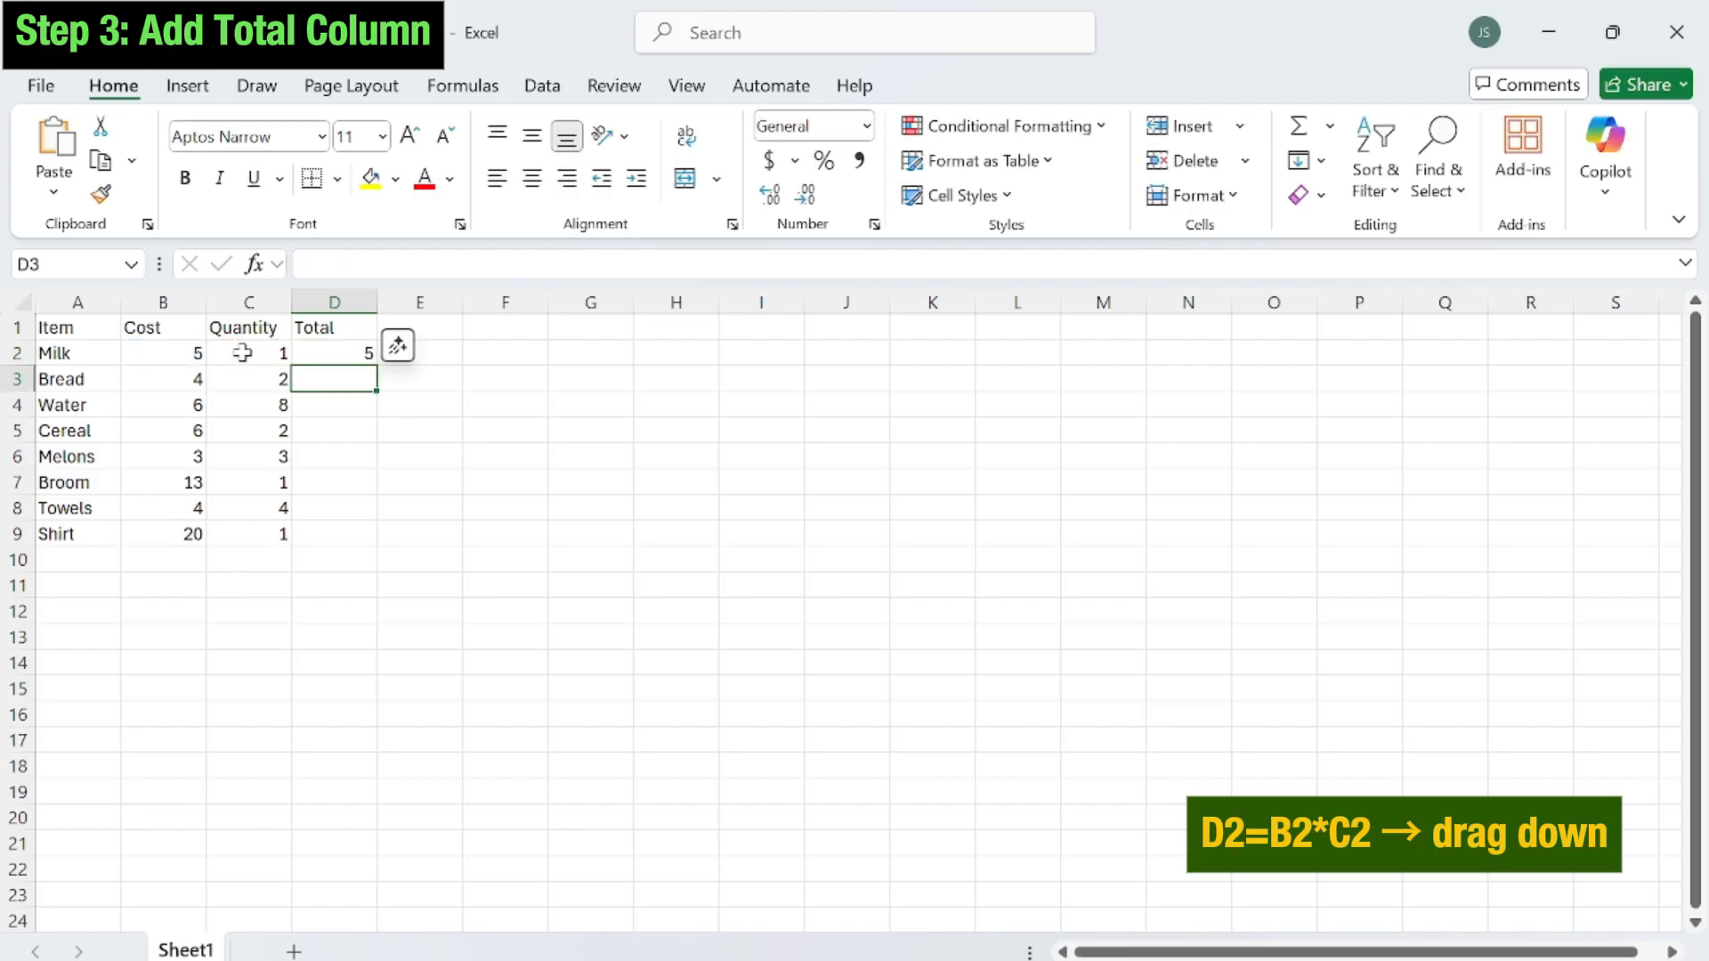
- Fill the D2 formula down through D9, undo that fill, and fill the same range again
left_click(337, 353)
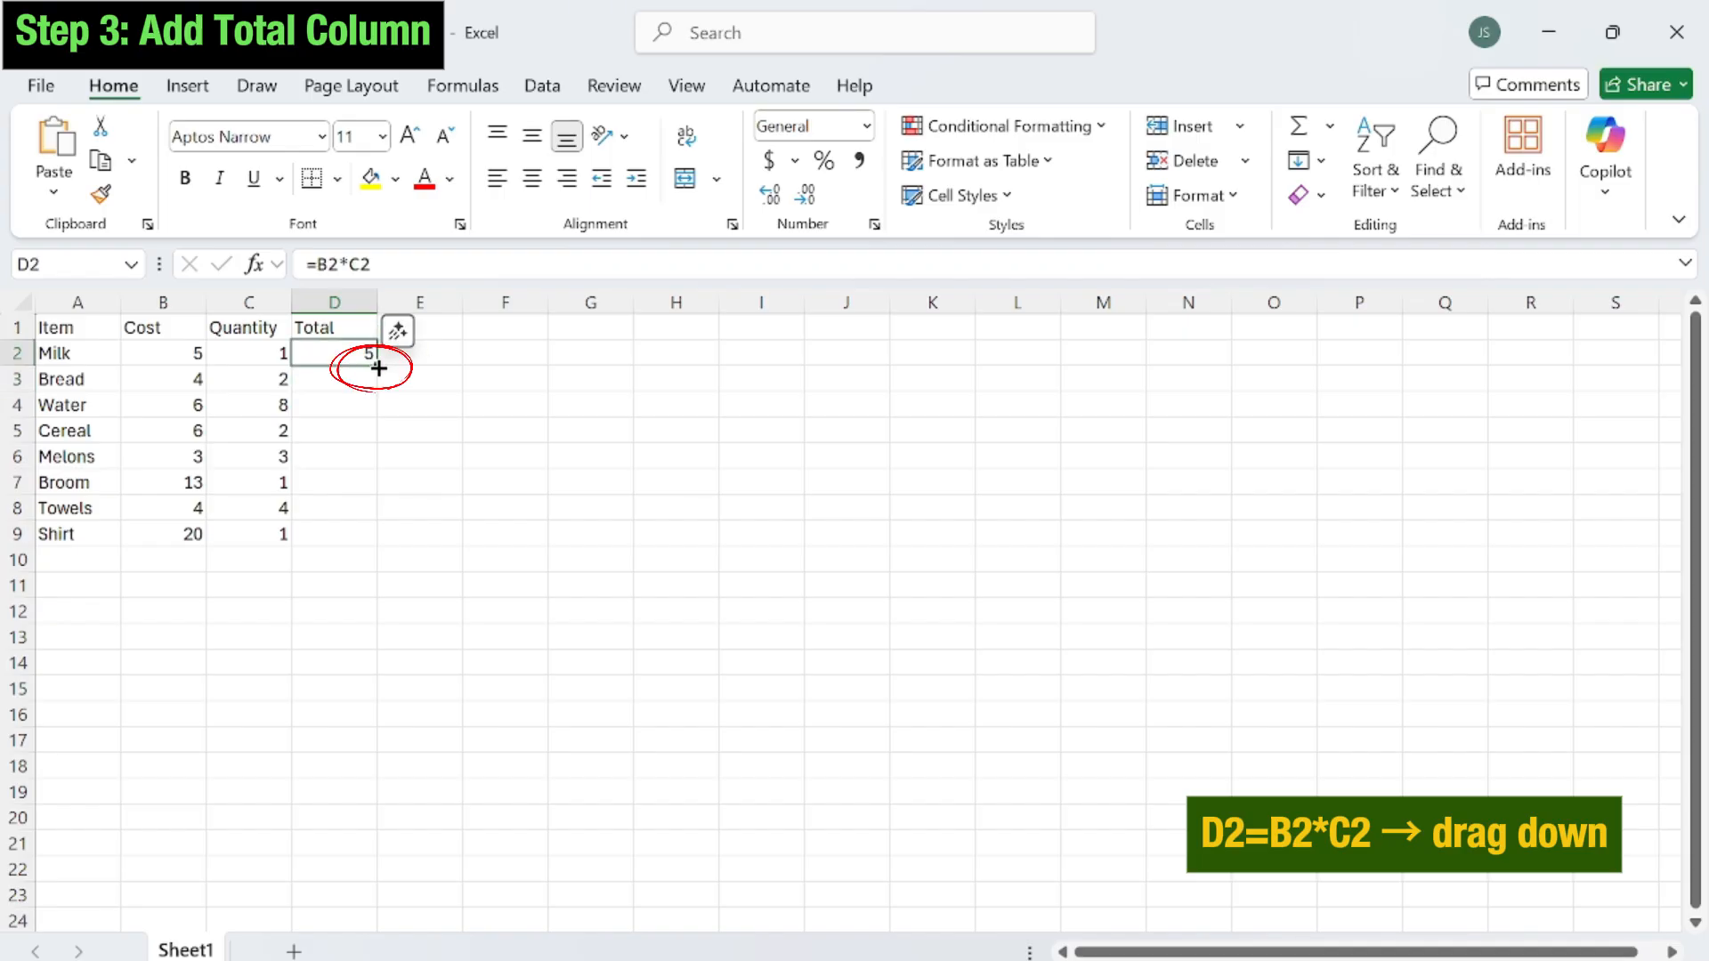
left_click_drag(378, 367, 390, 543)
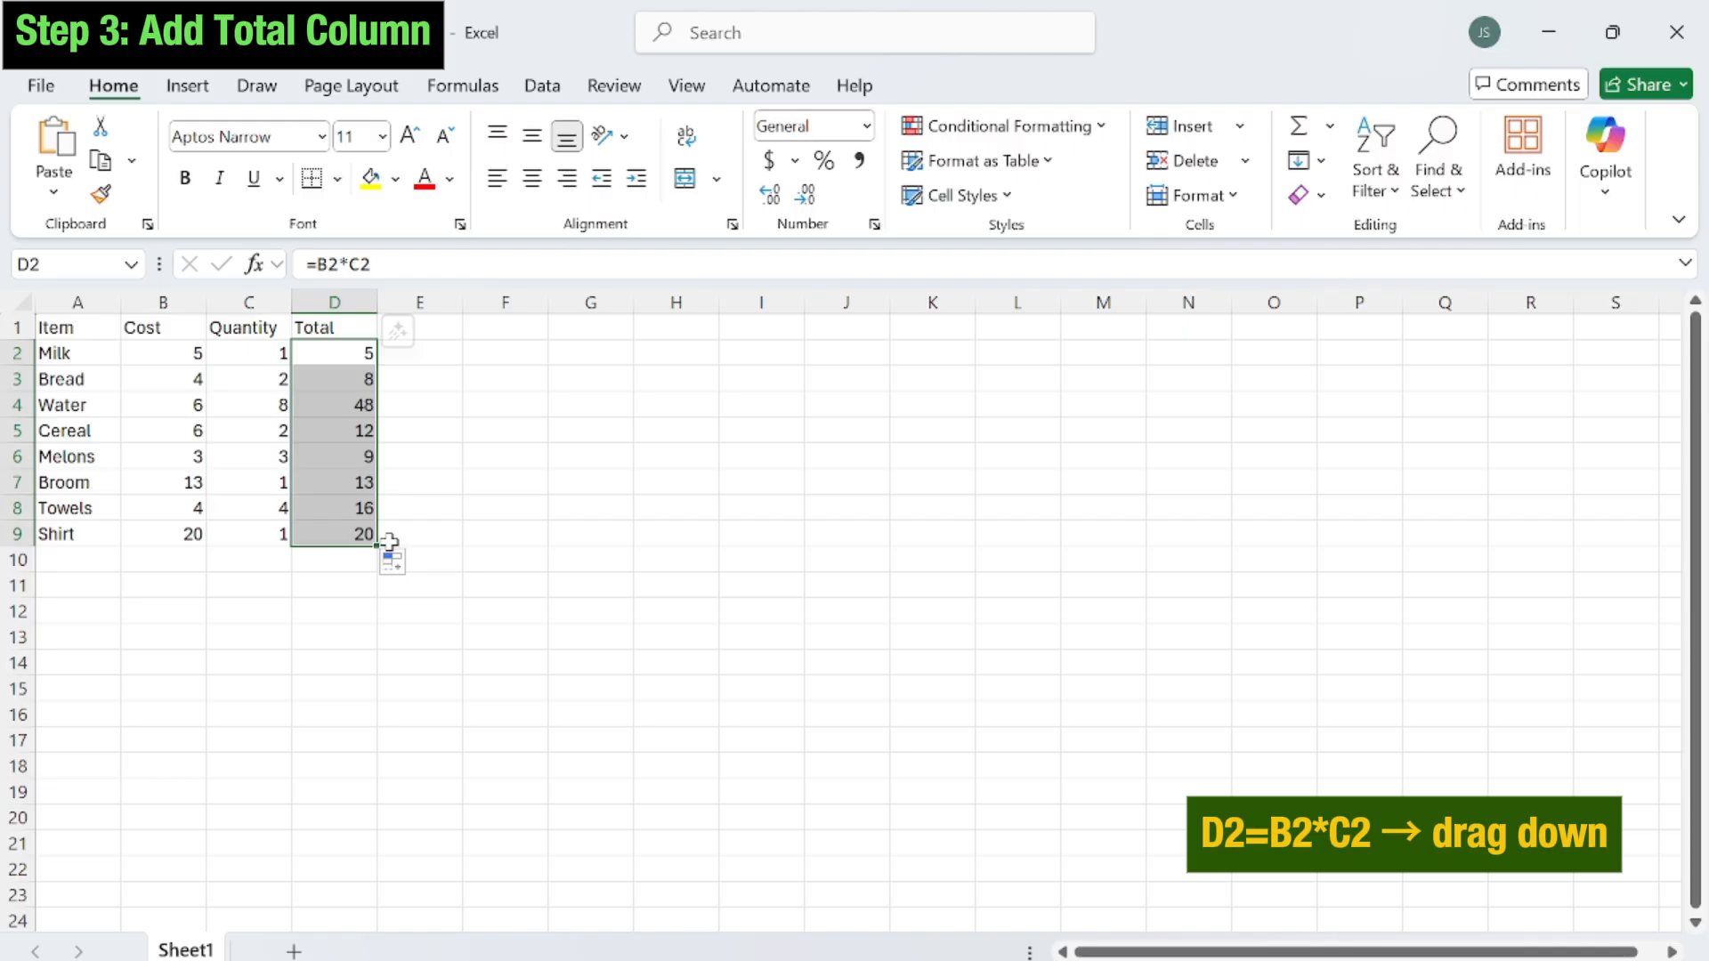
key("ctrl+z")
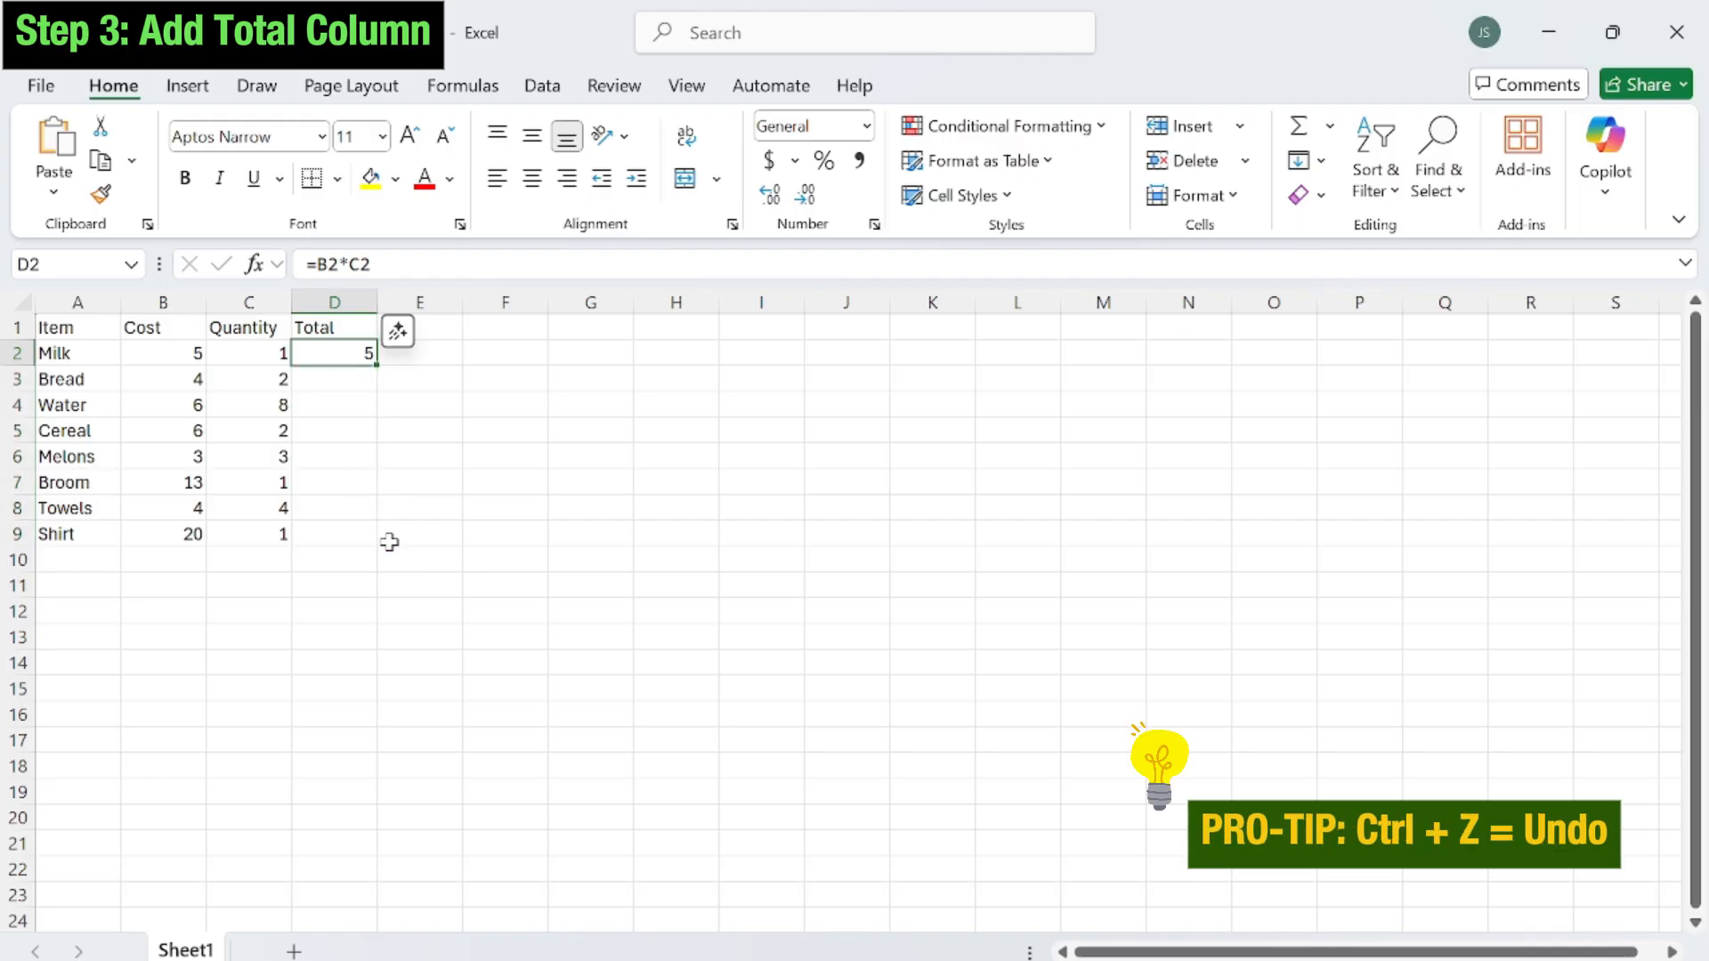
double_click(377, 365)
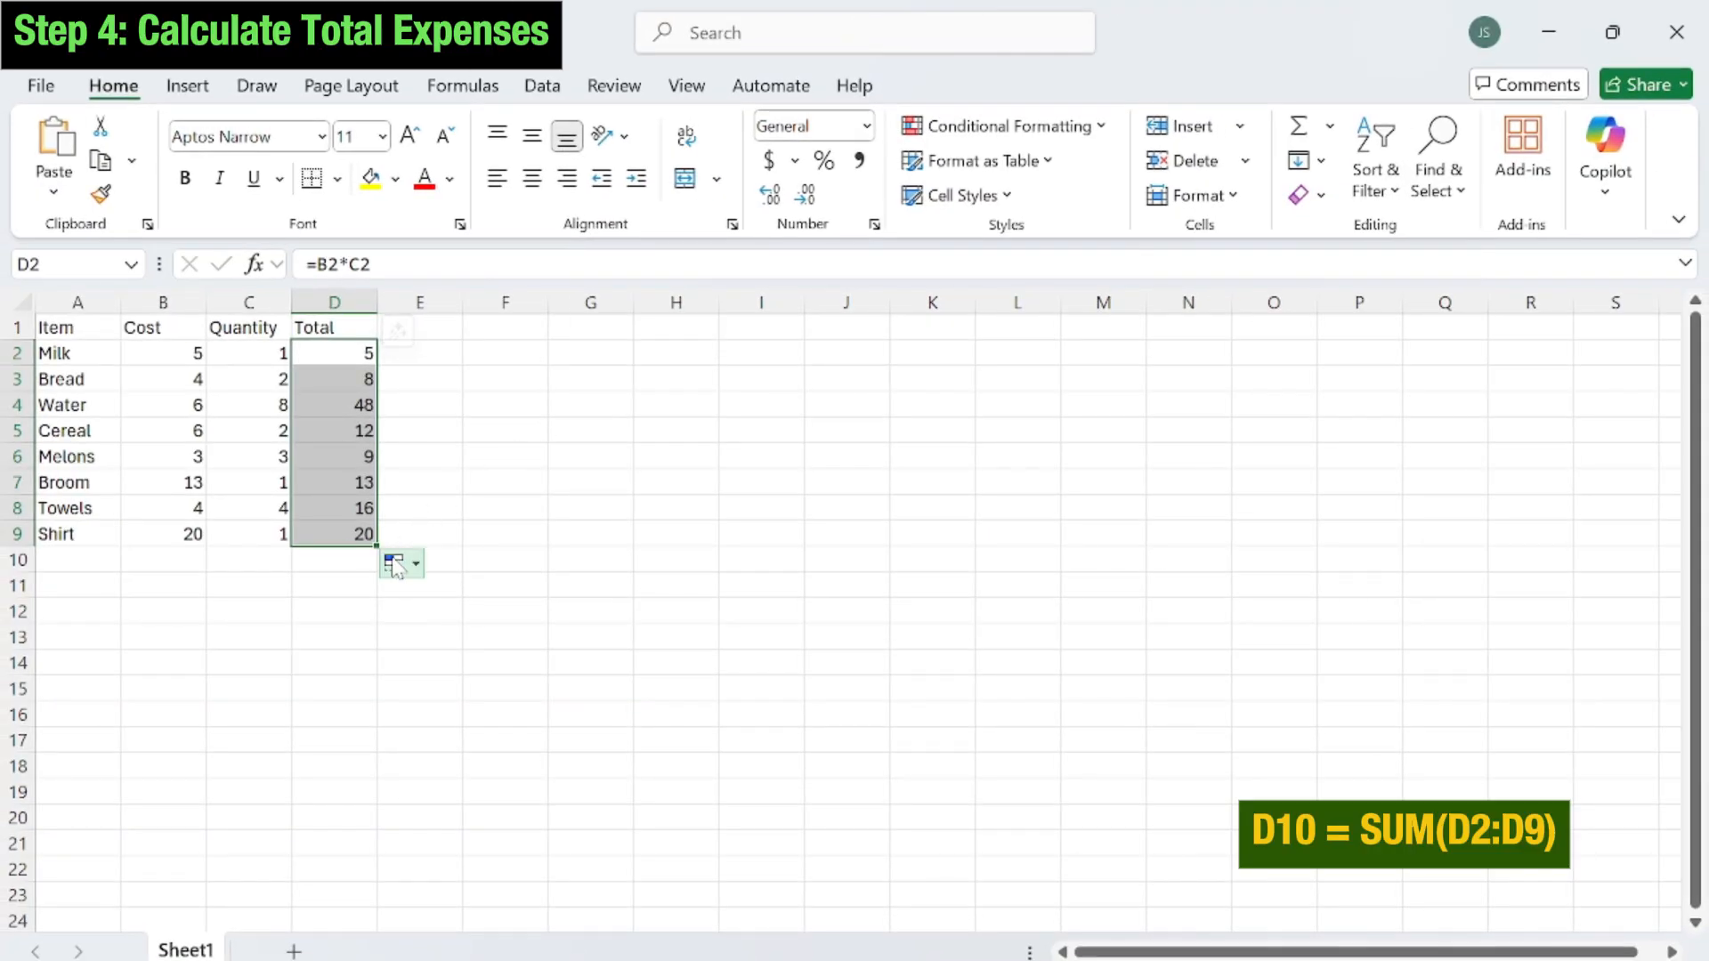
- Sum the item totals in D10 with the formula =SUM(D2:D9)
left_click(362, 559)
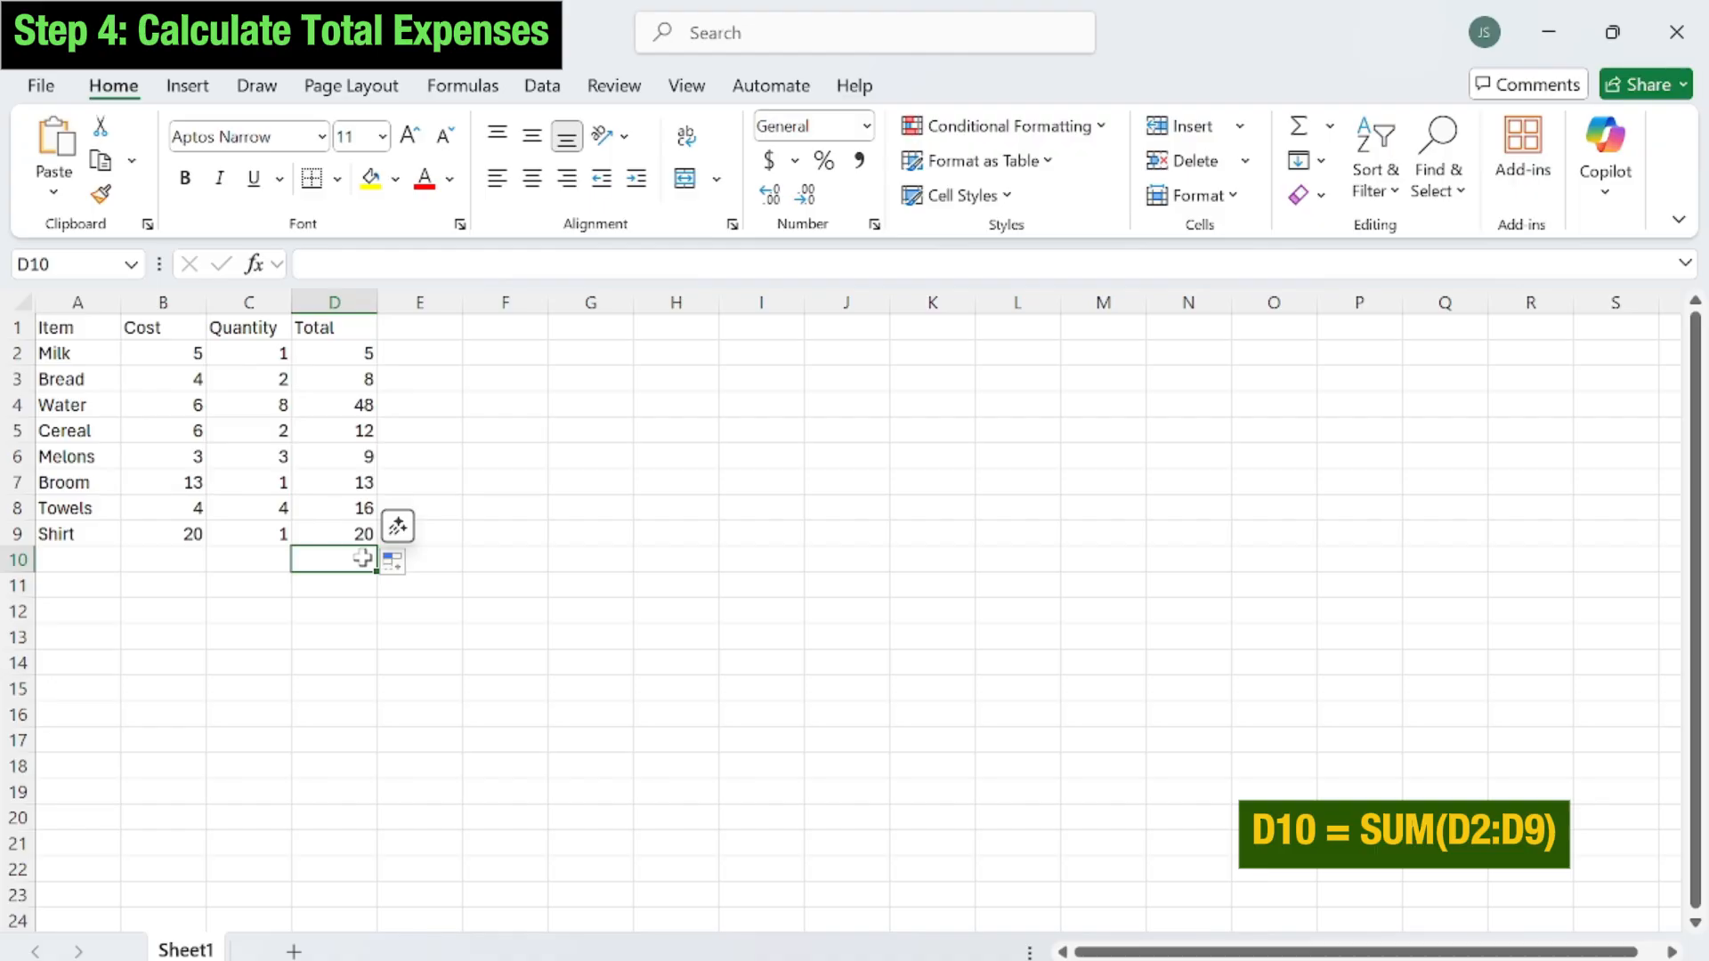
type("=")
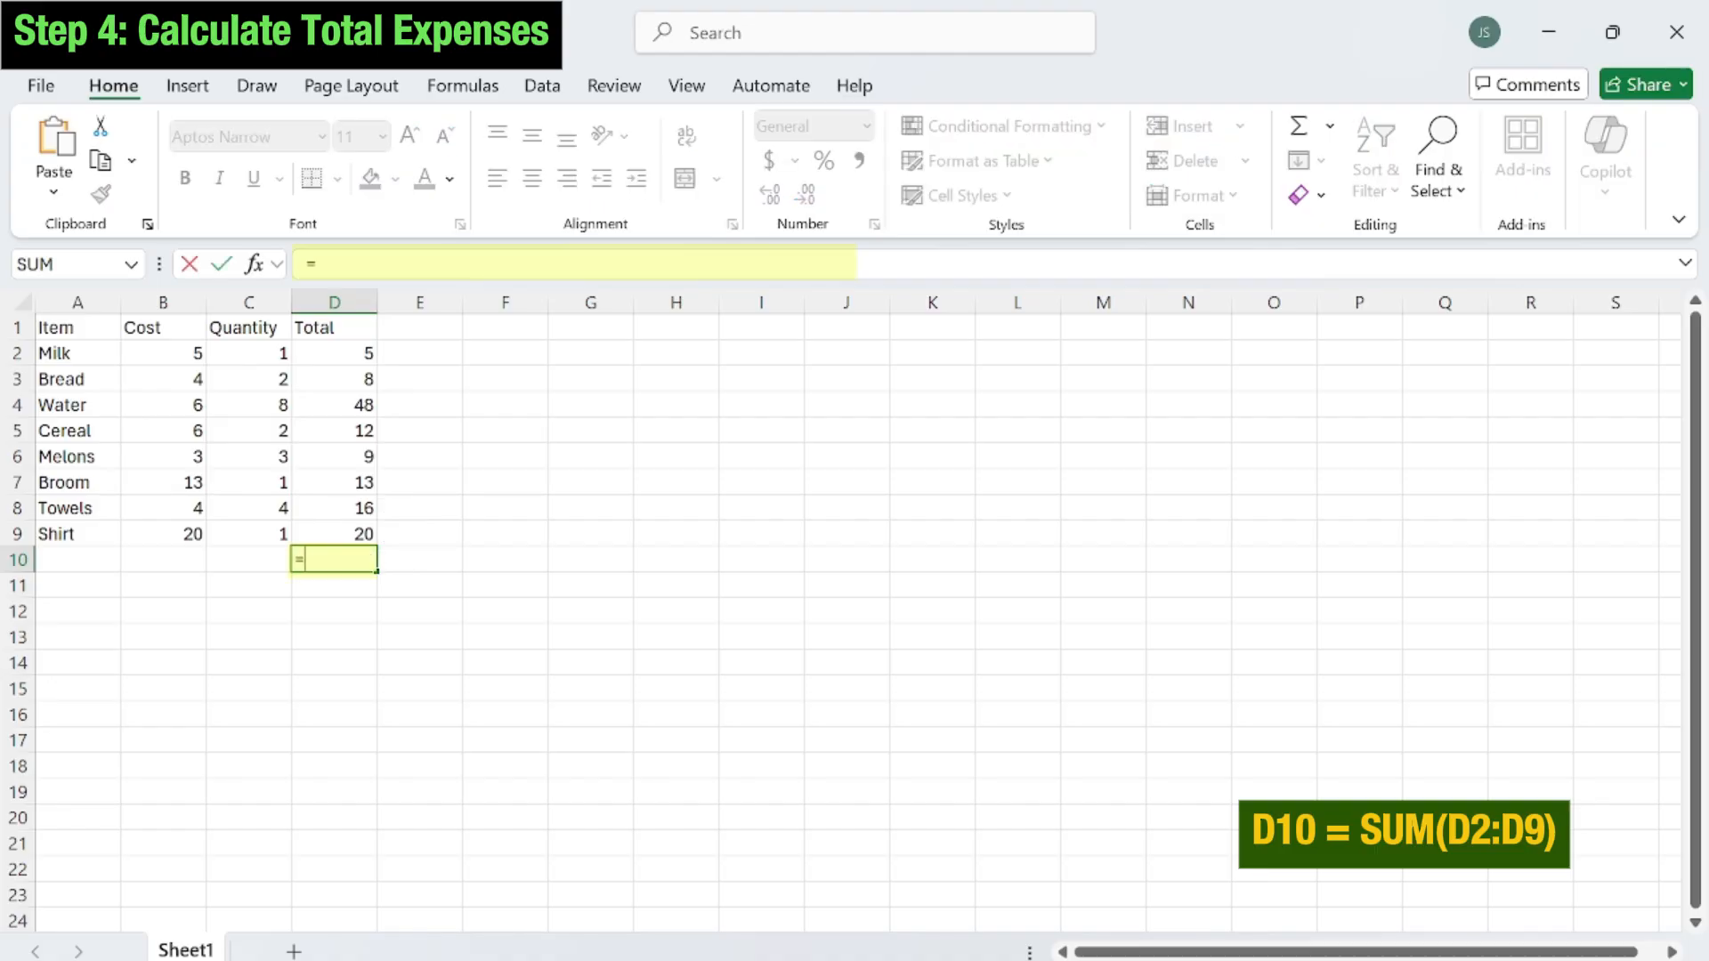
type("SUM")
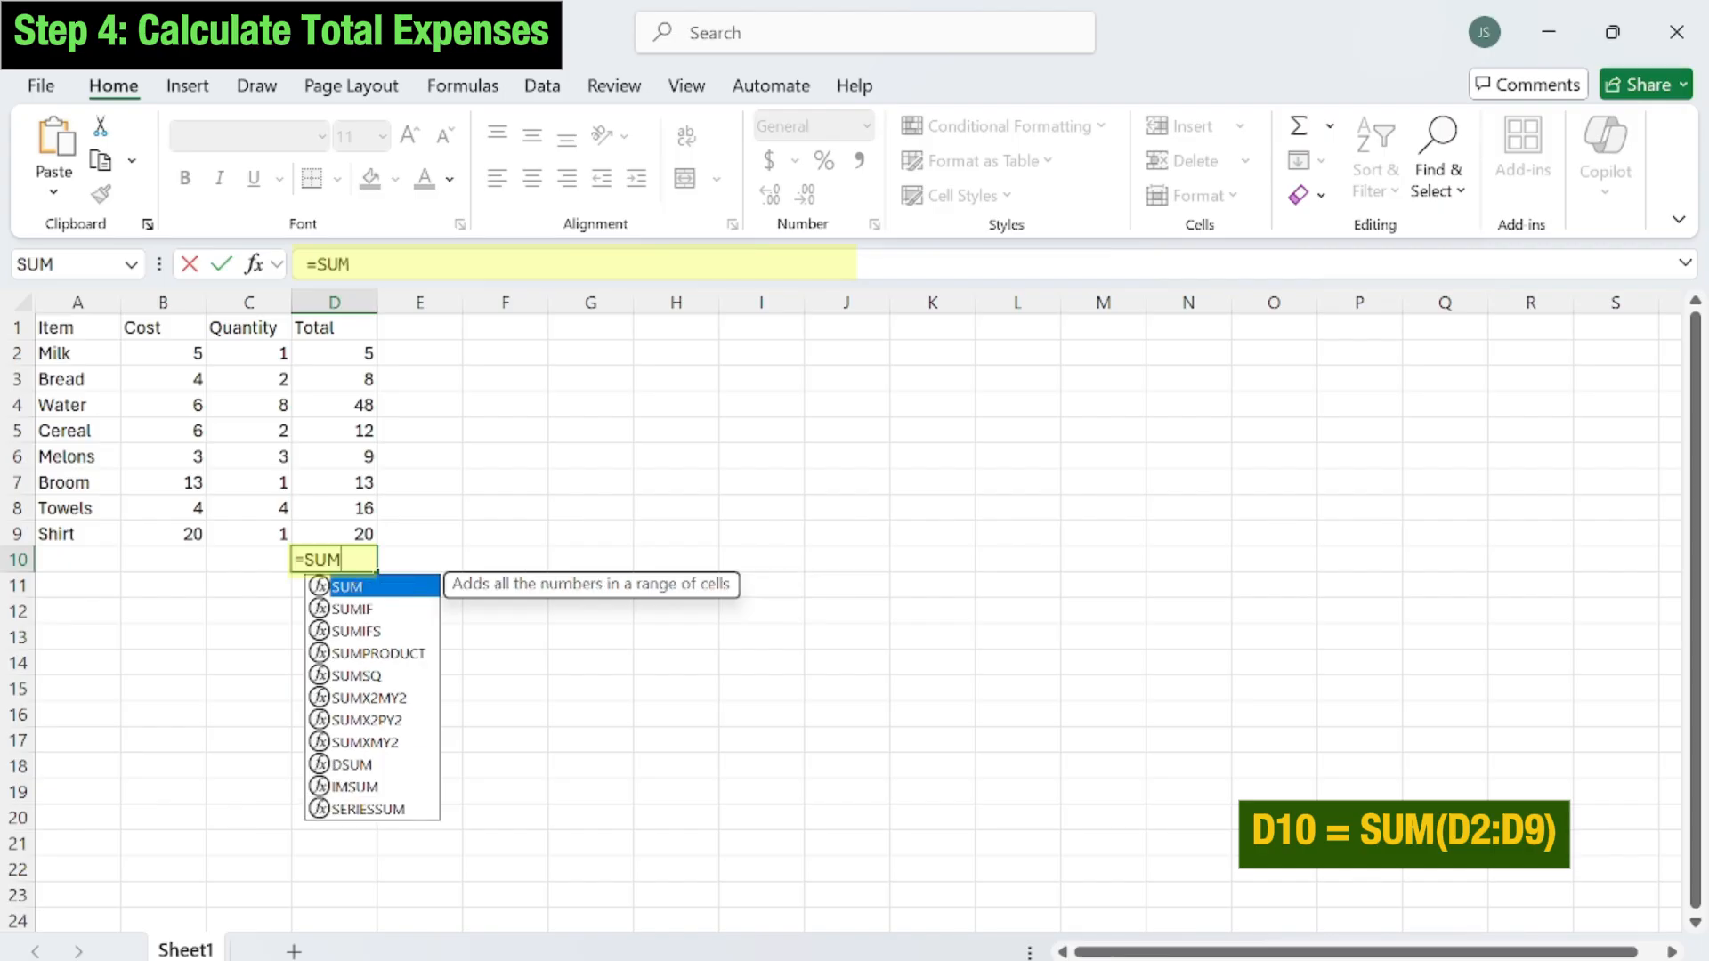
double_click(365, 589)
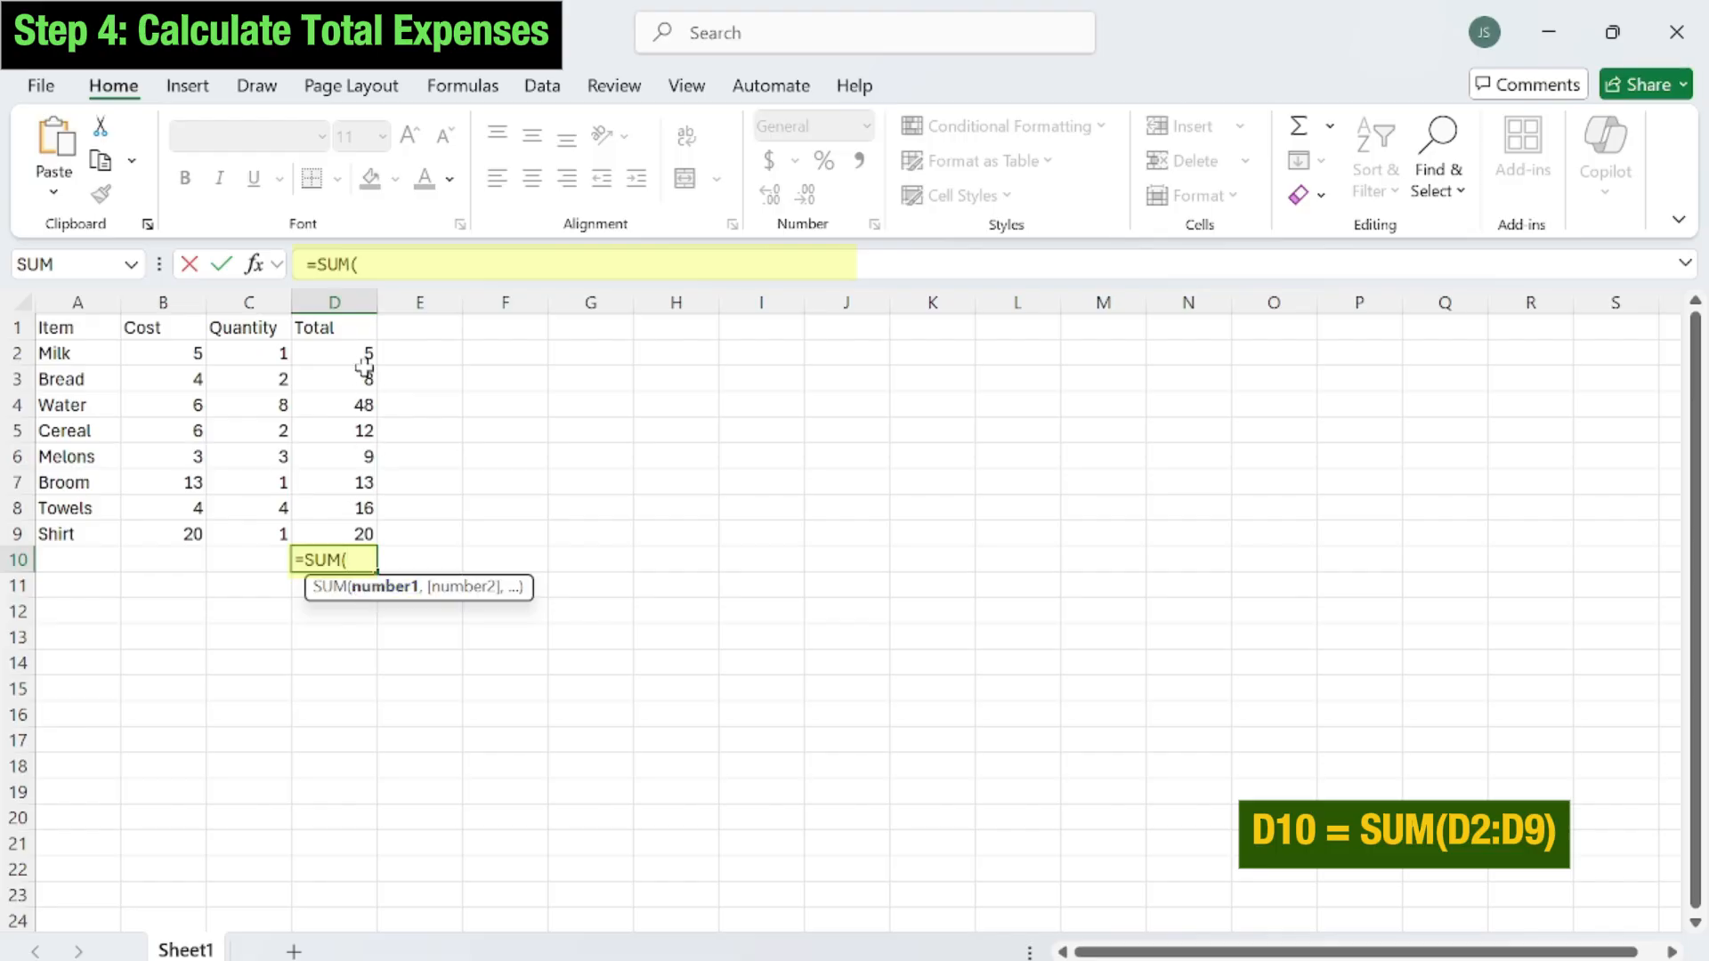
left_click_drag(365, 356, 368, 532)
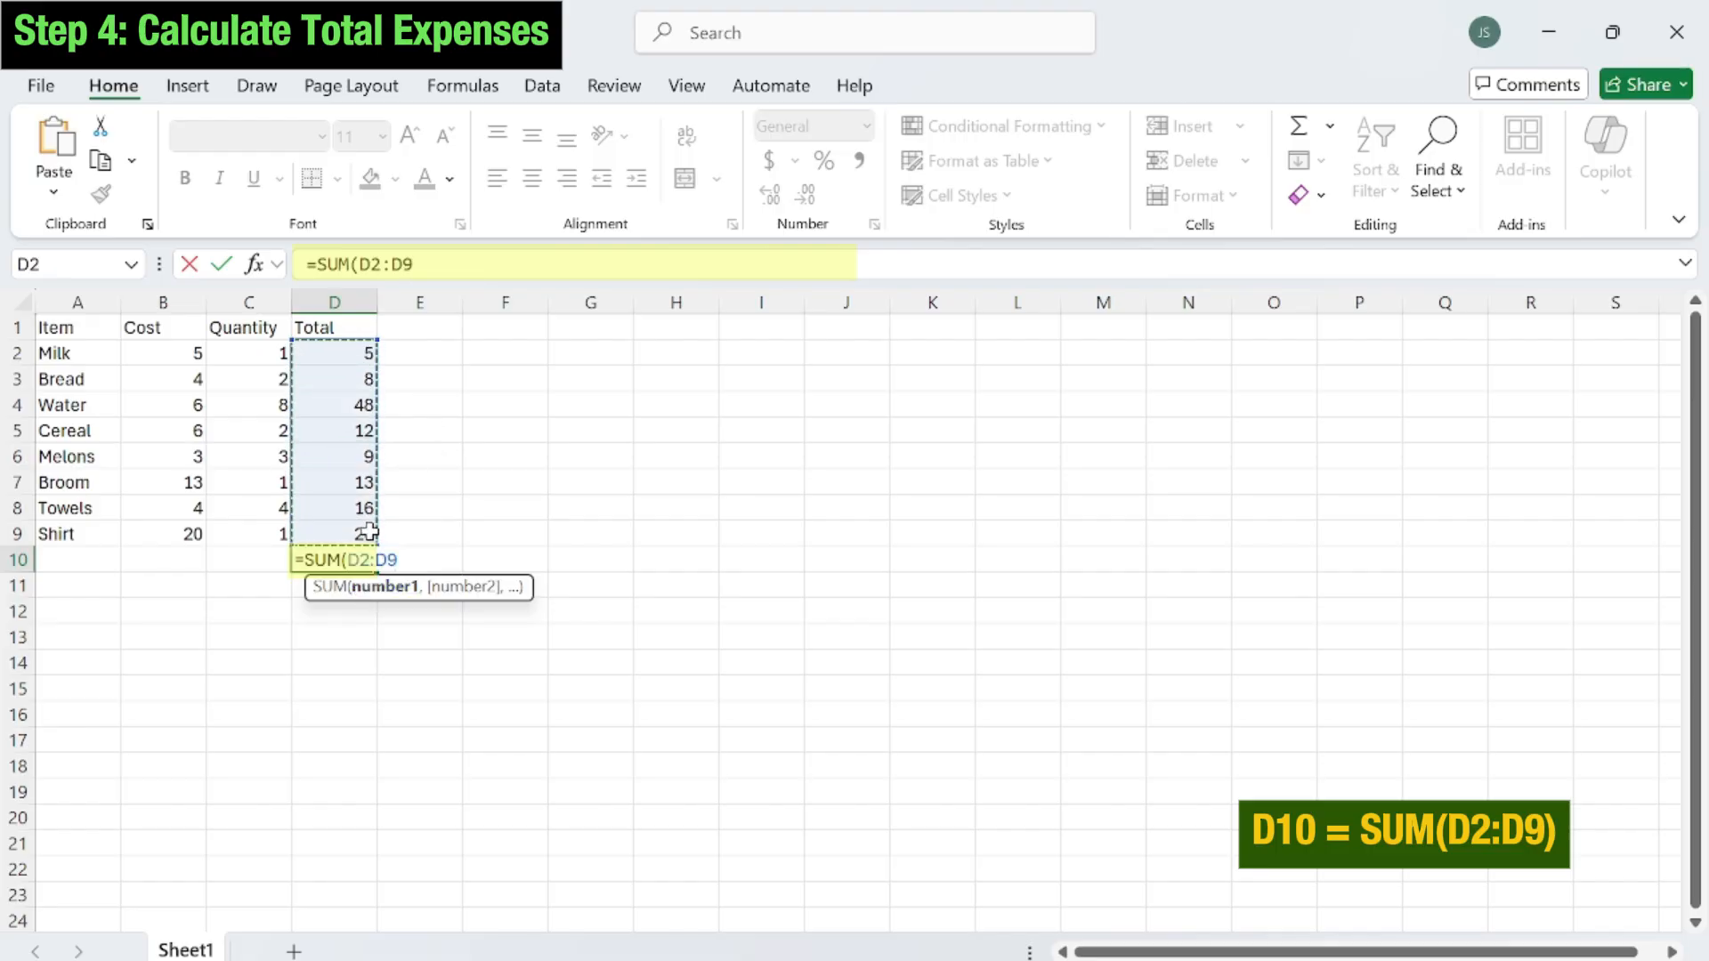
key("Return")
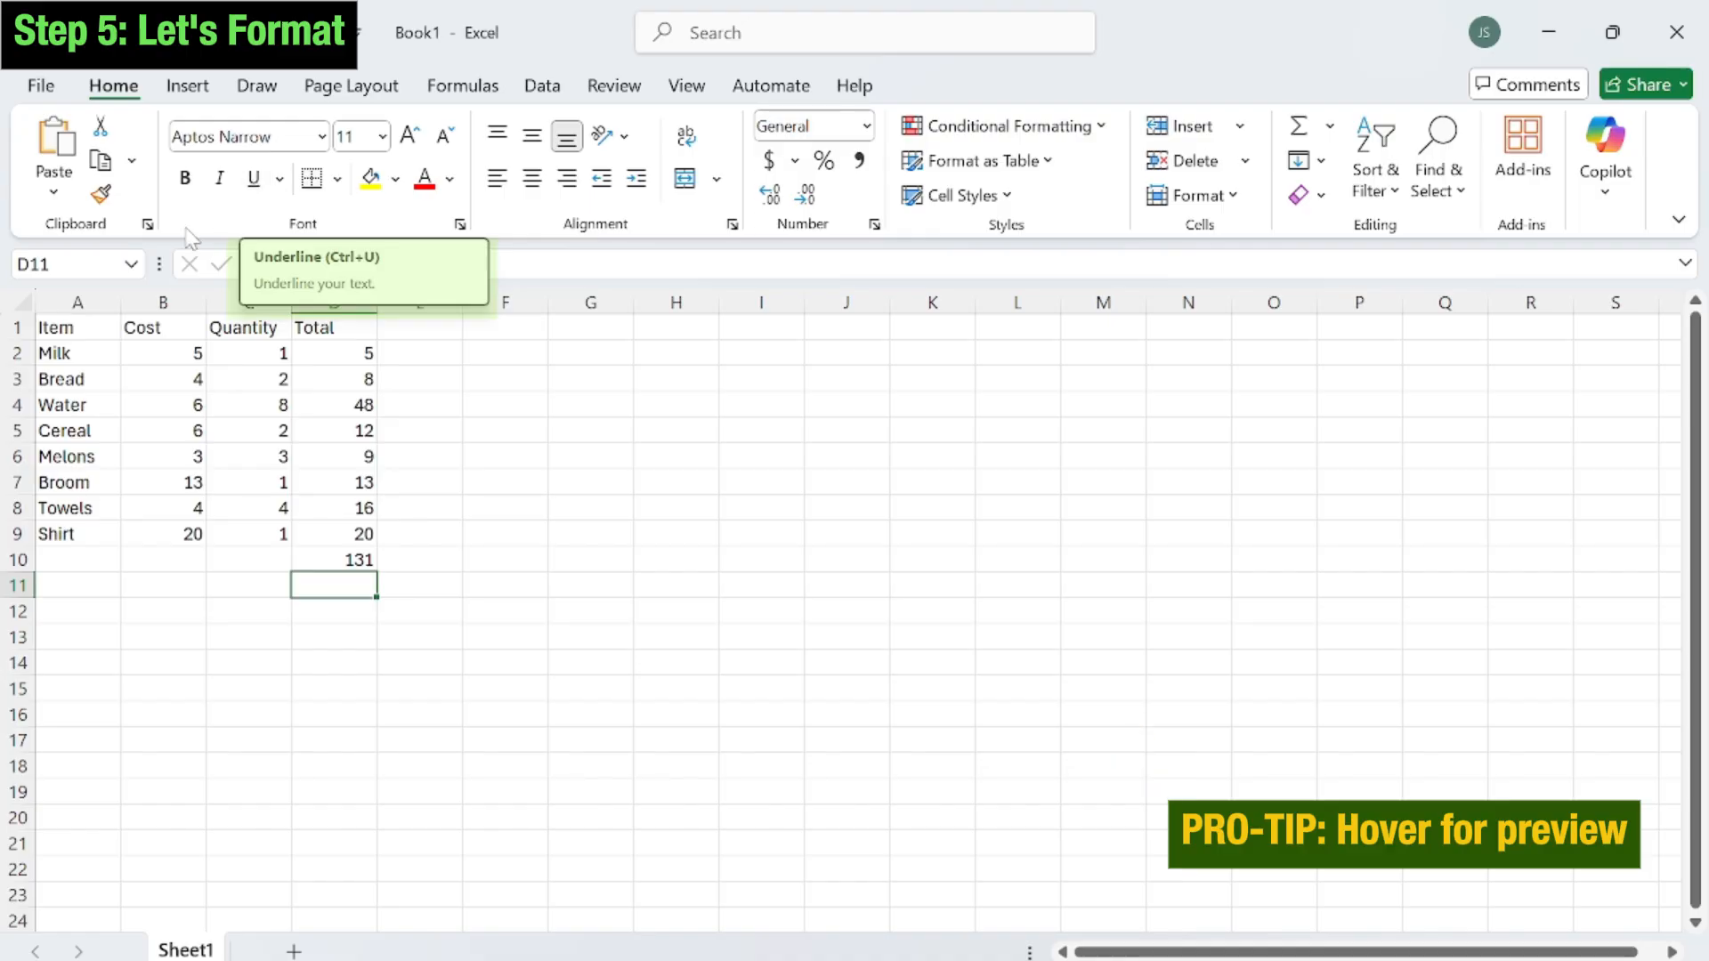
- Make the header cells A1:D1 bold and center their text
left_click_drag(83, 331, 305, 324)
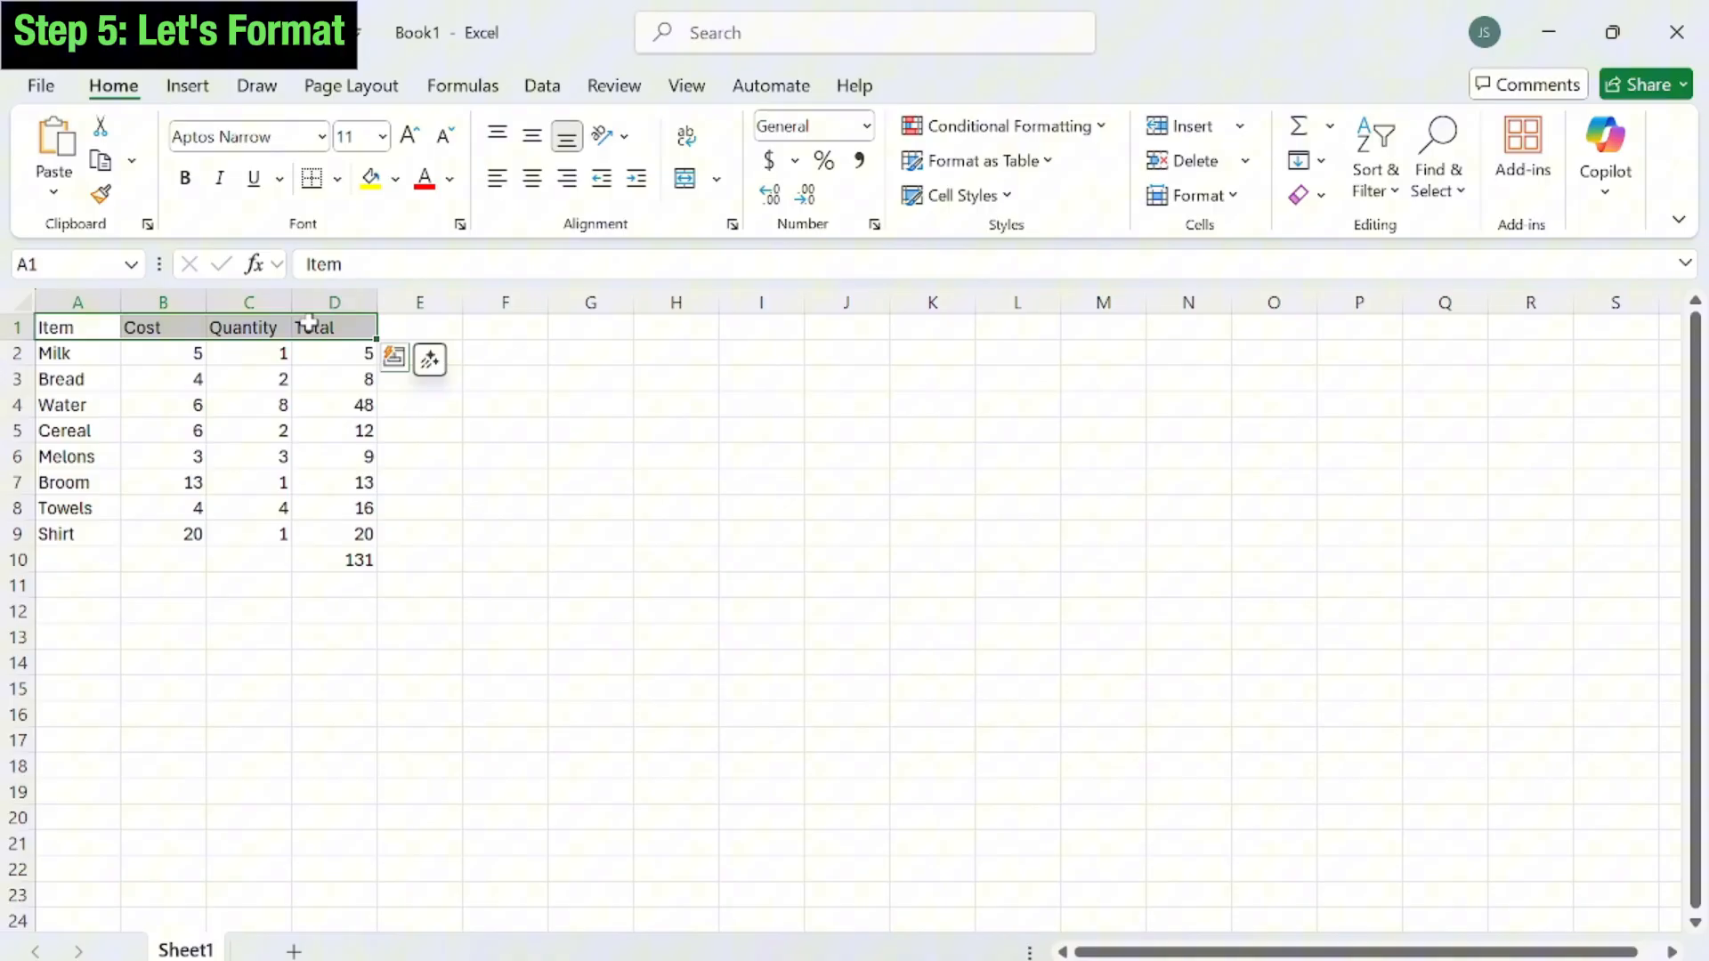
left_click(185, 179)
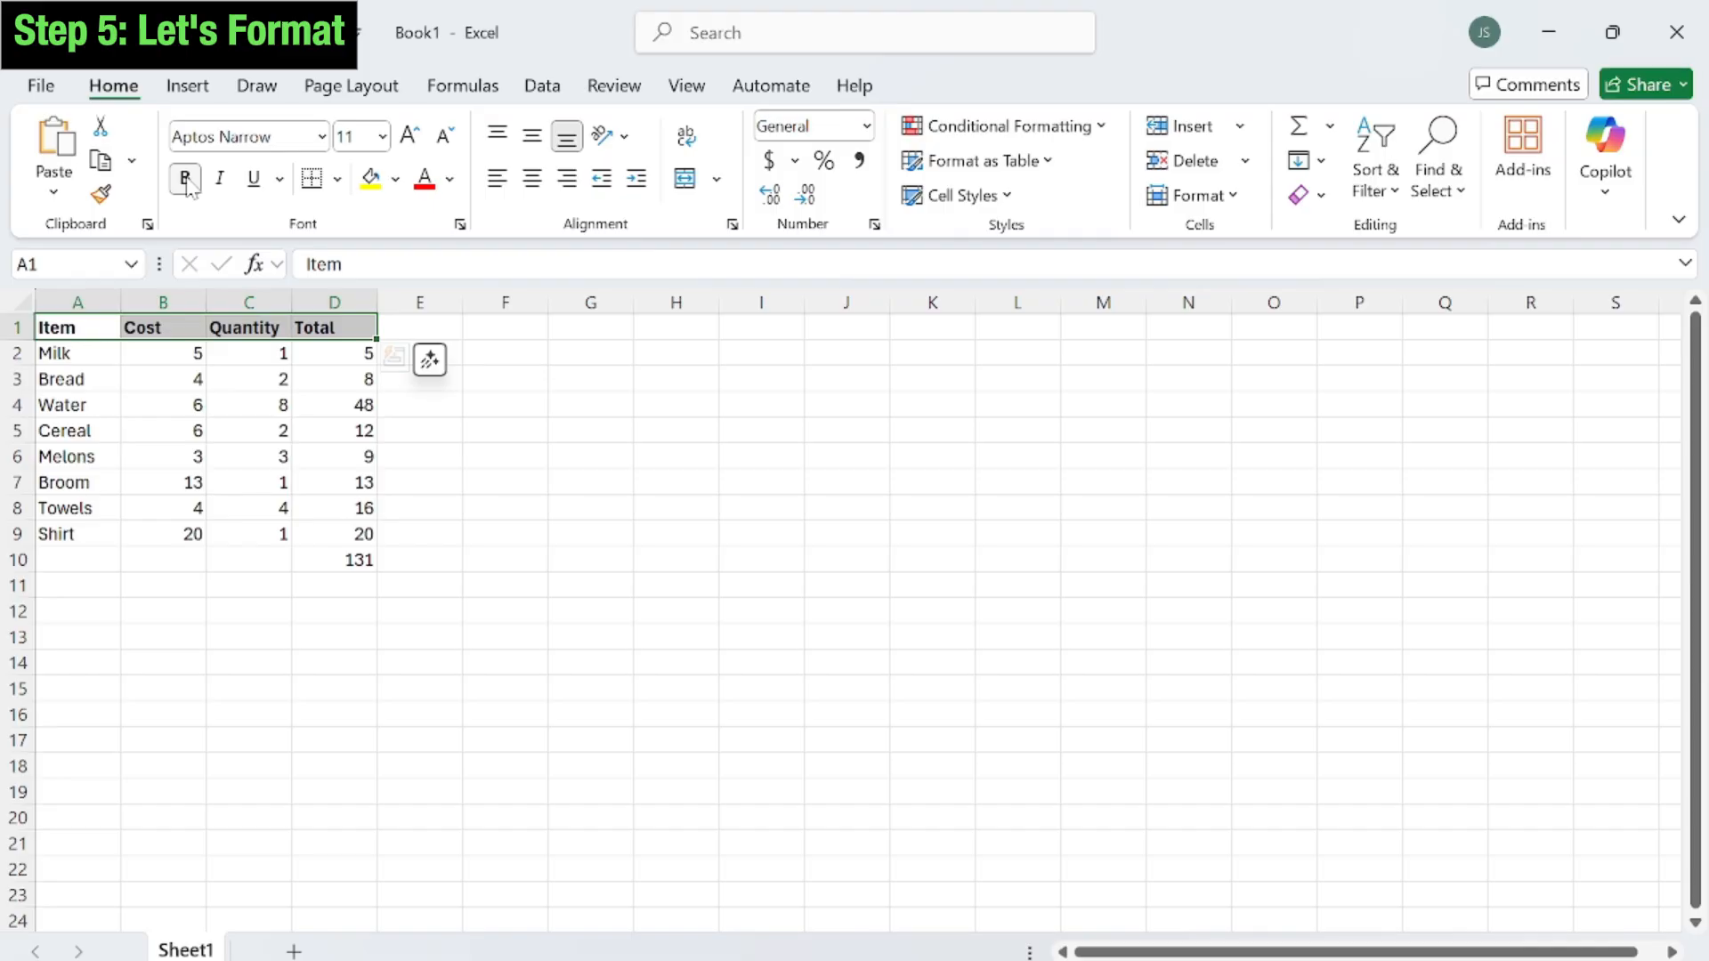
left_click(532, 180)
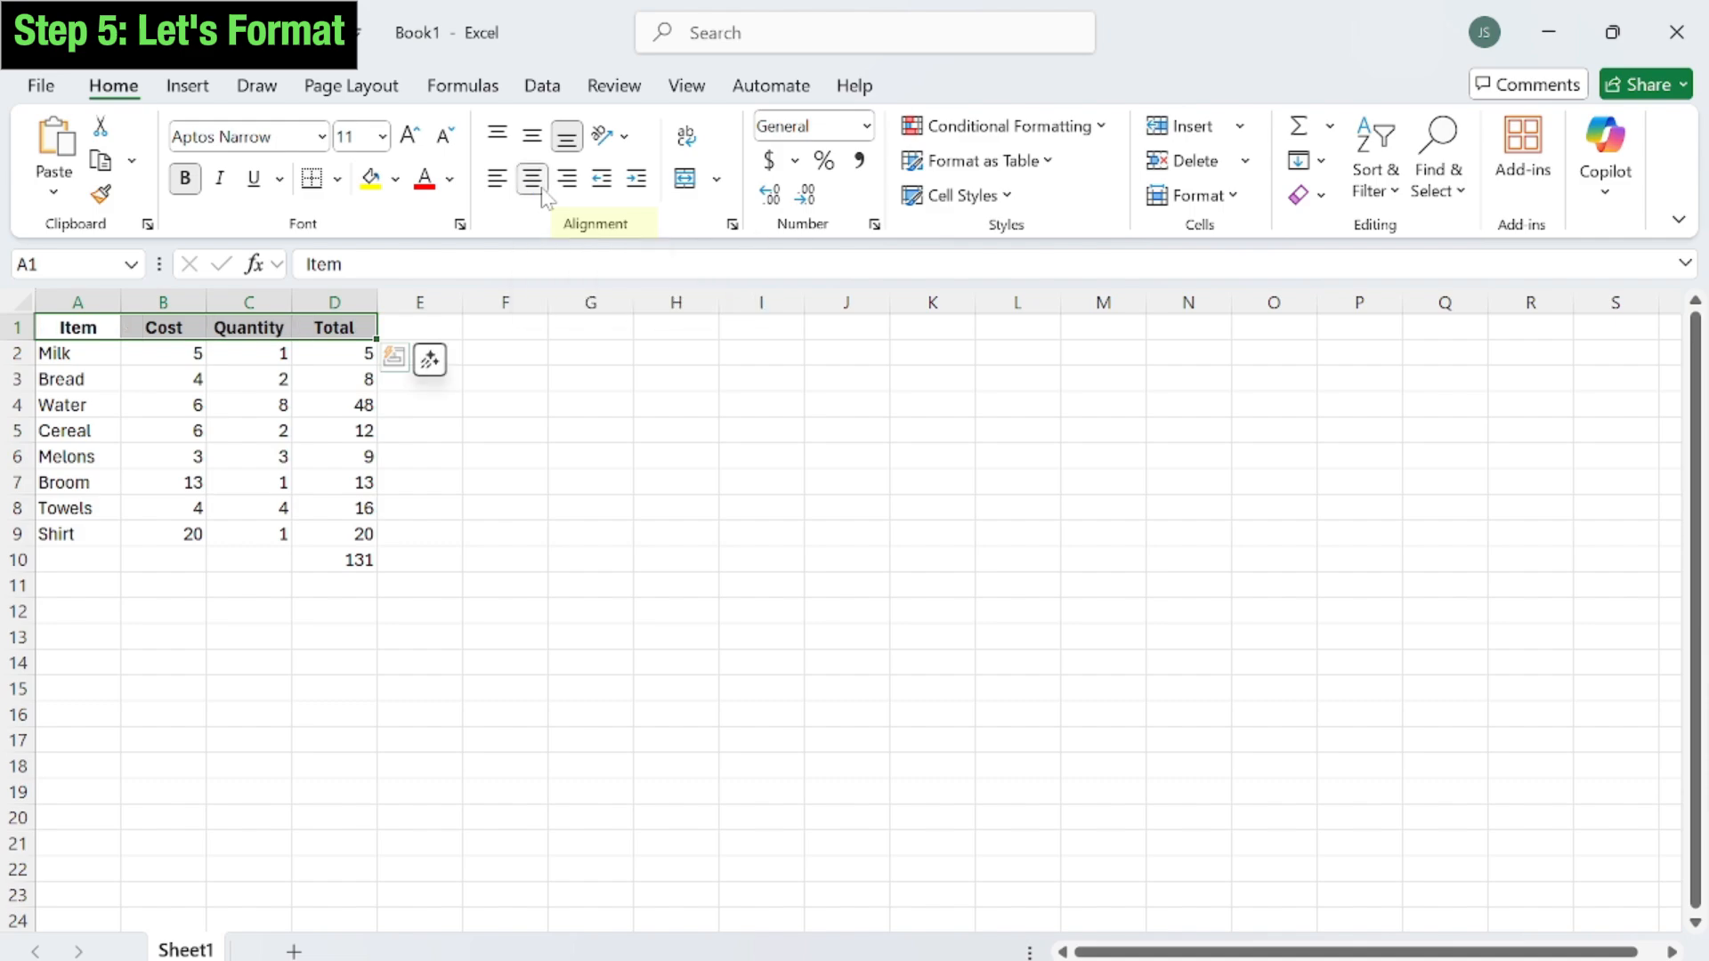
- Format the costs in B2:B9 and the totals in D2:D10 as dollar accounting values with no decimal places
left_click(187, 349)
left_click_drag(187, 348, 192, 527)
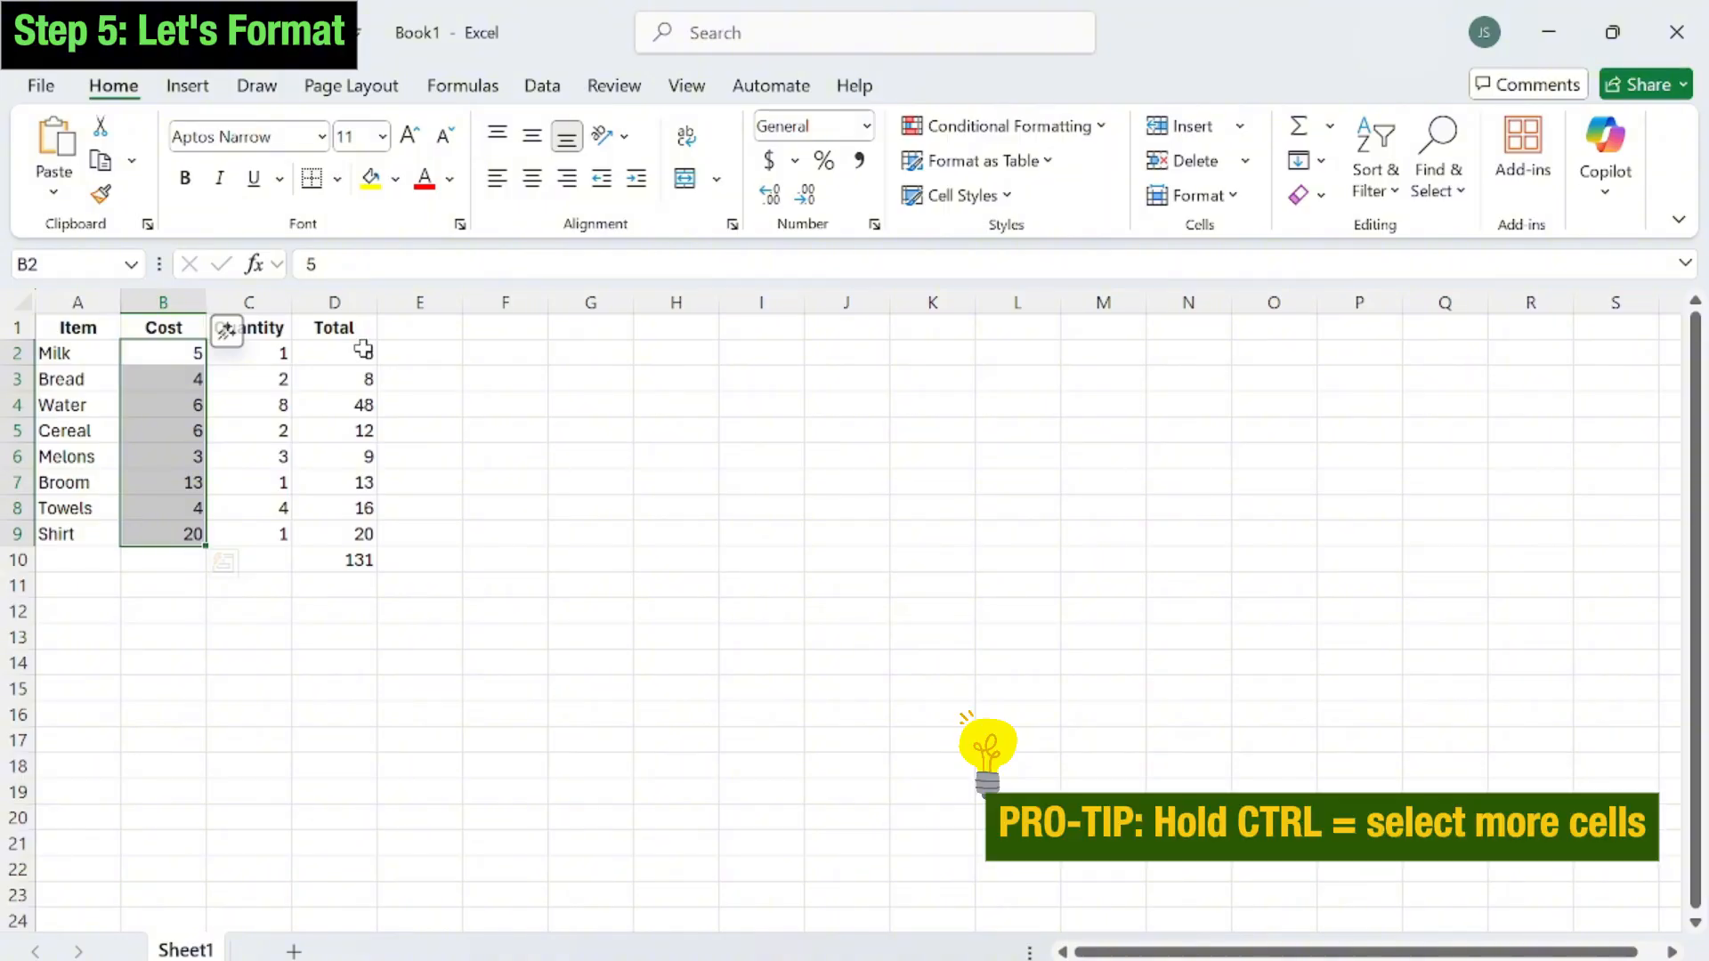
left_click_drag(363, 349, 345, 559)
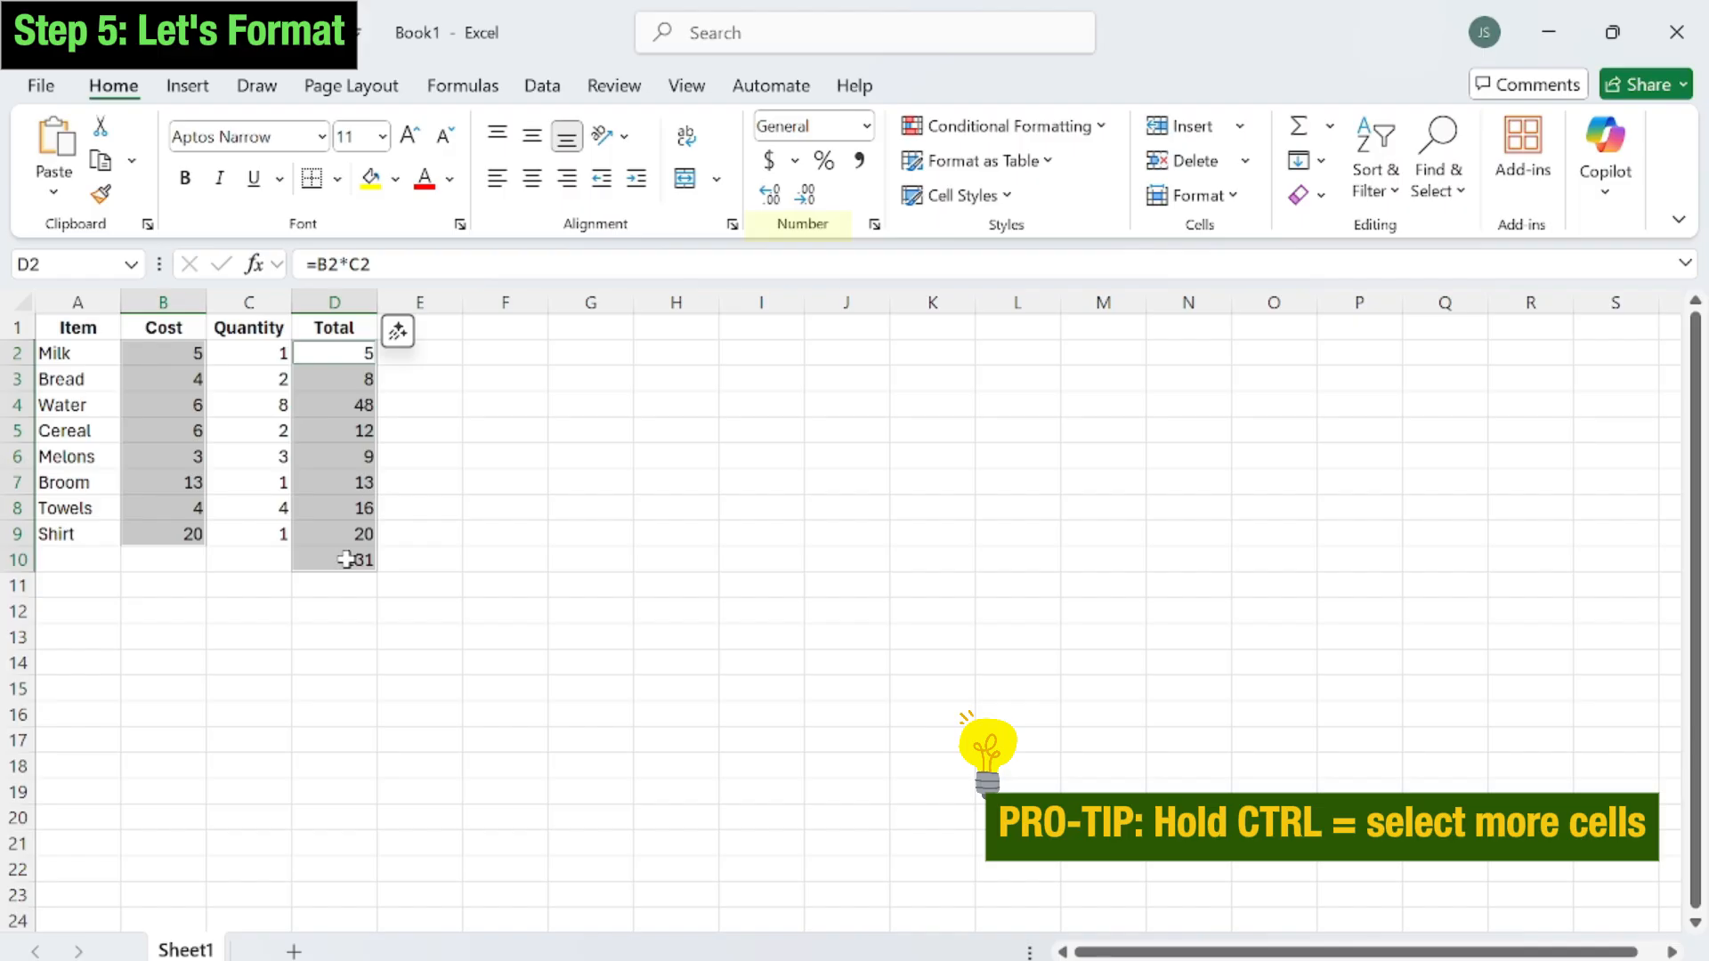
left_click(767, 162)
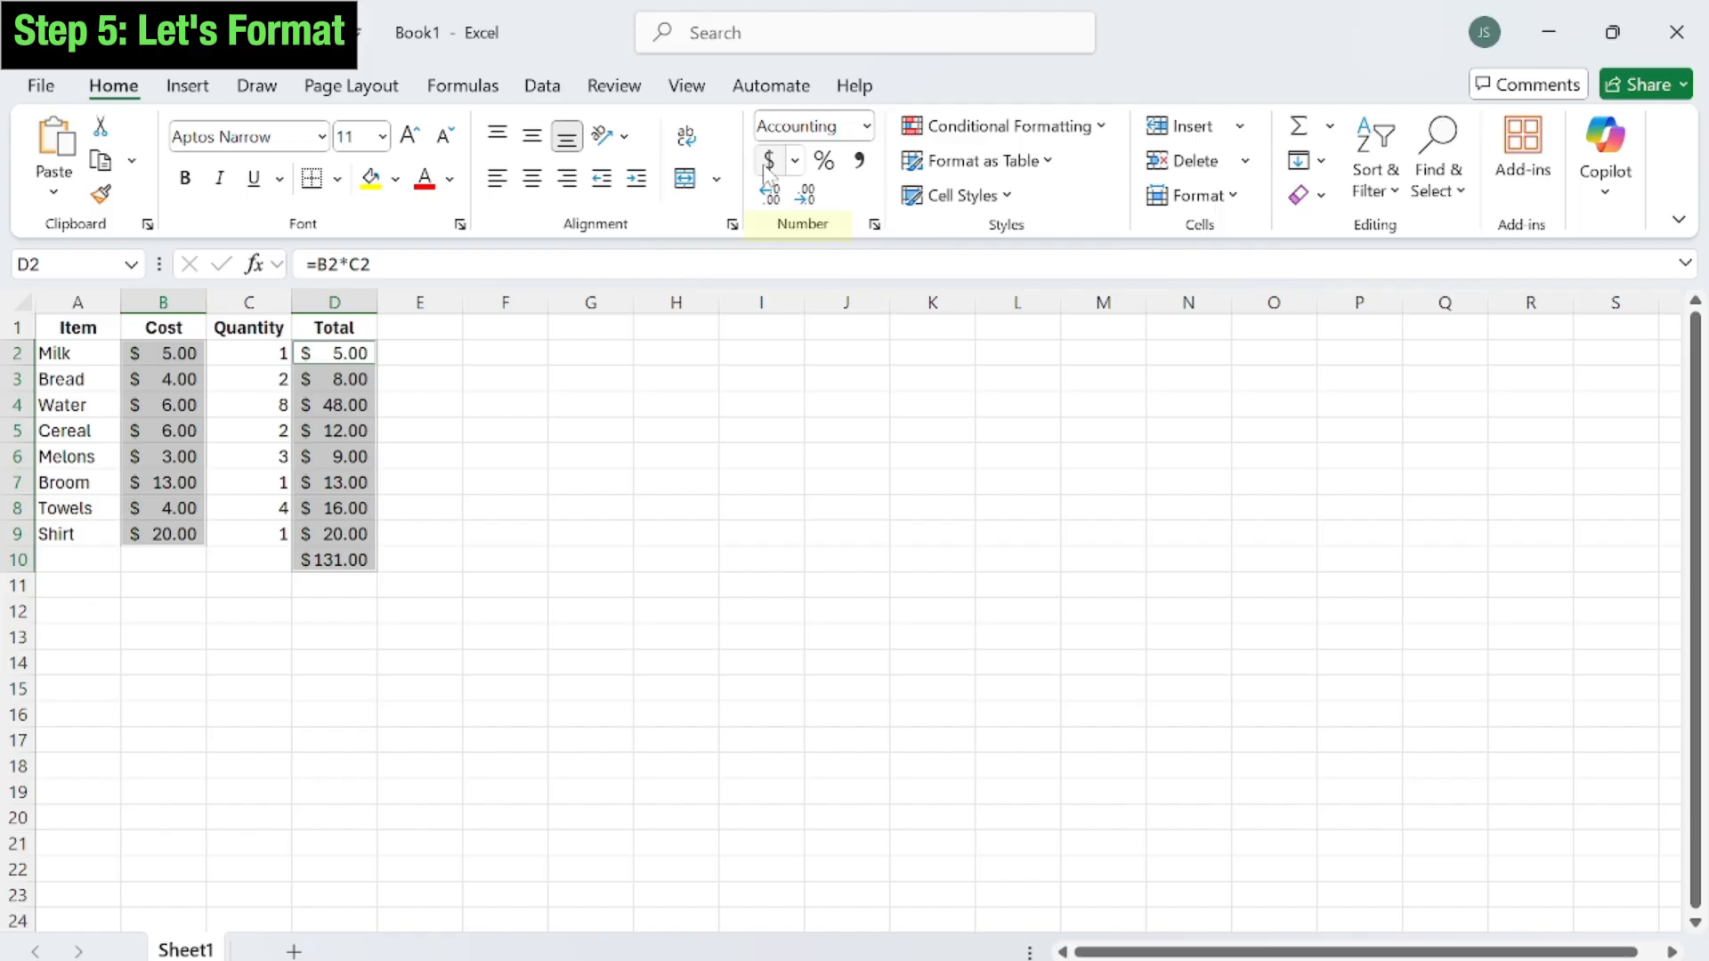
left_click(806, 196)
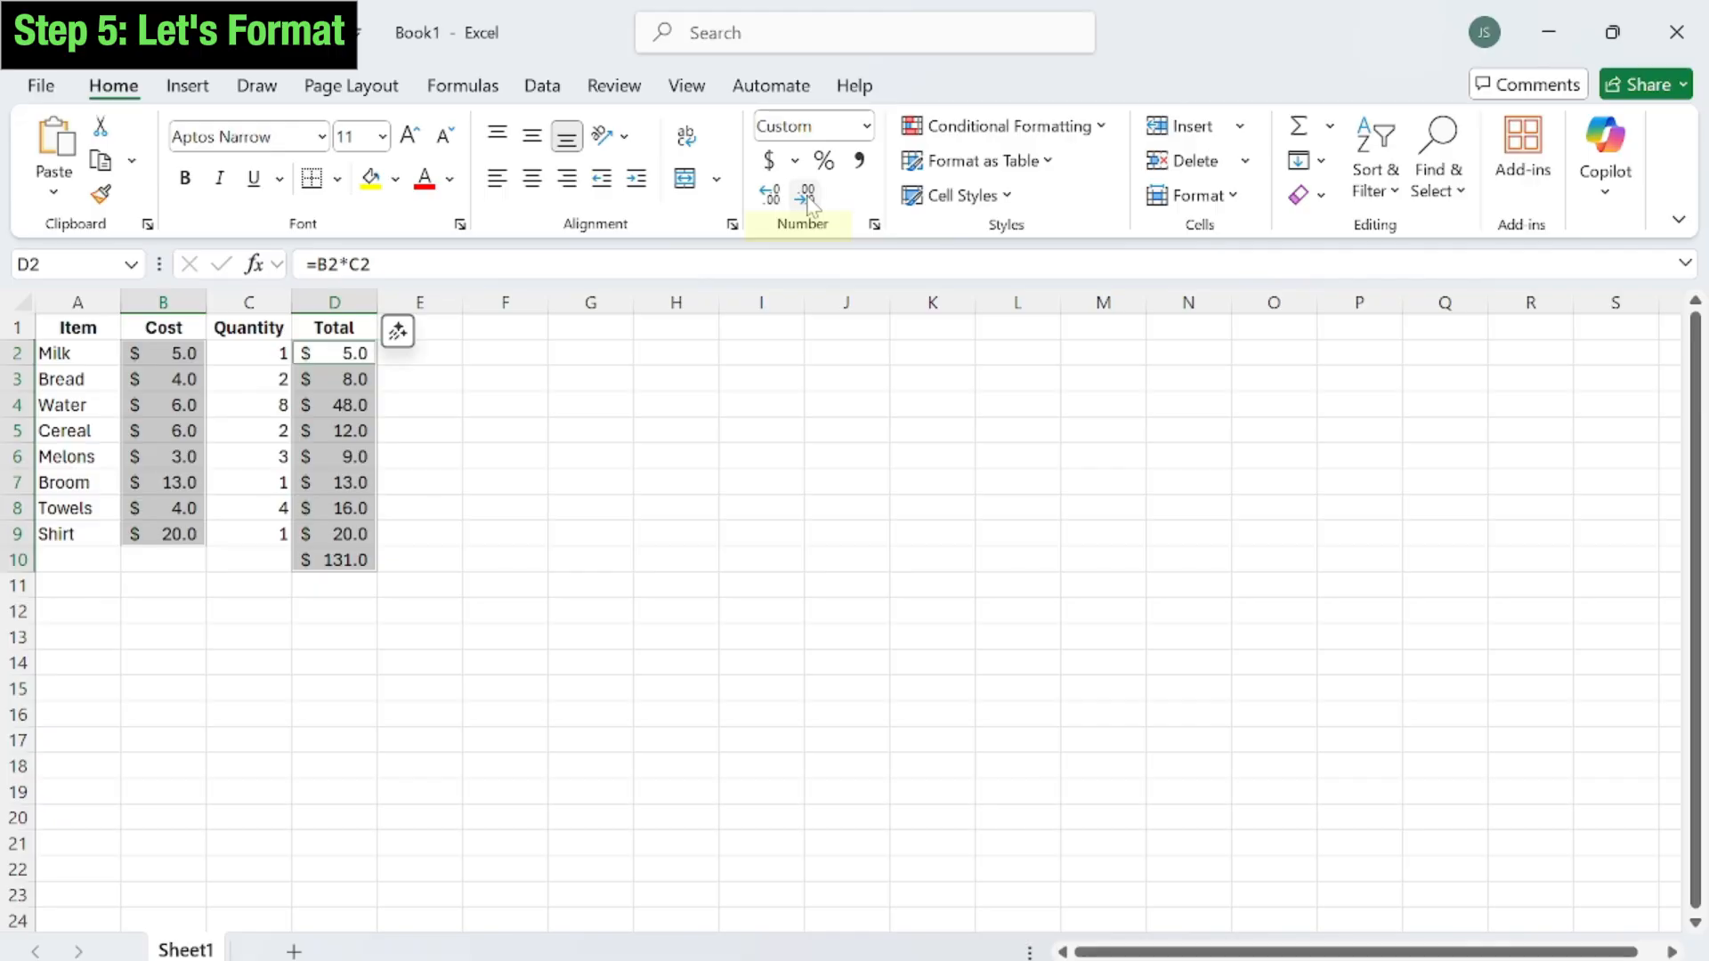
left_click(806, 196)
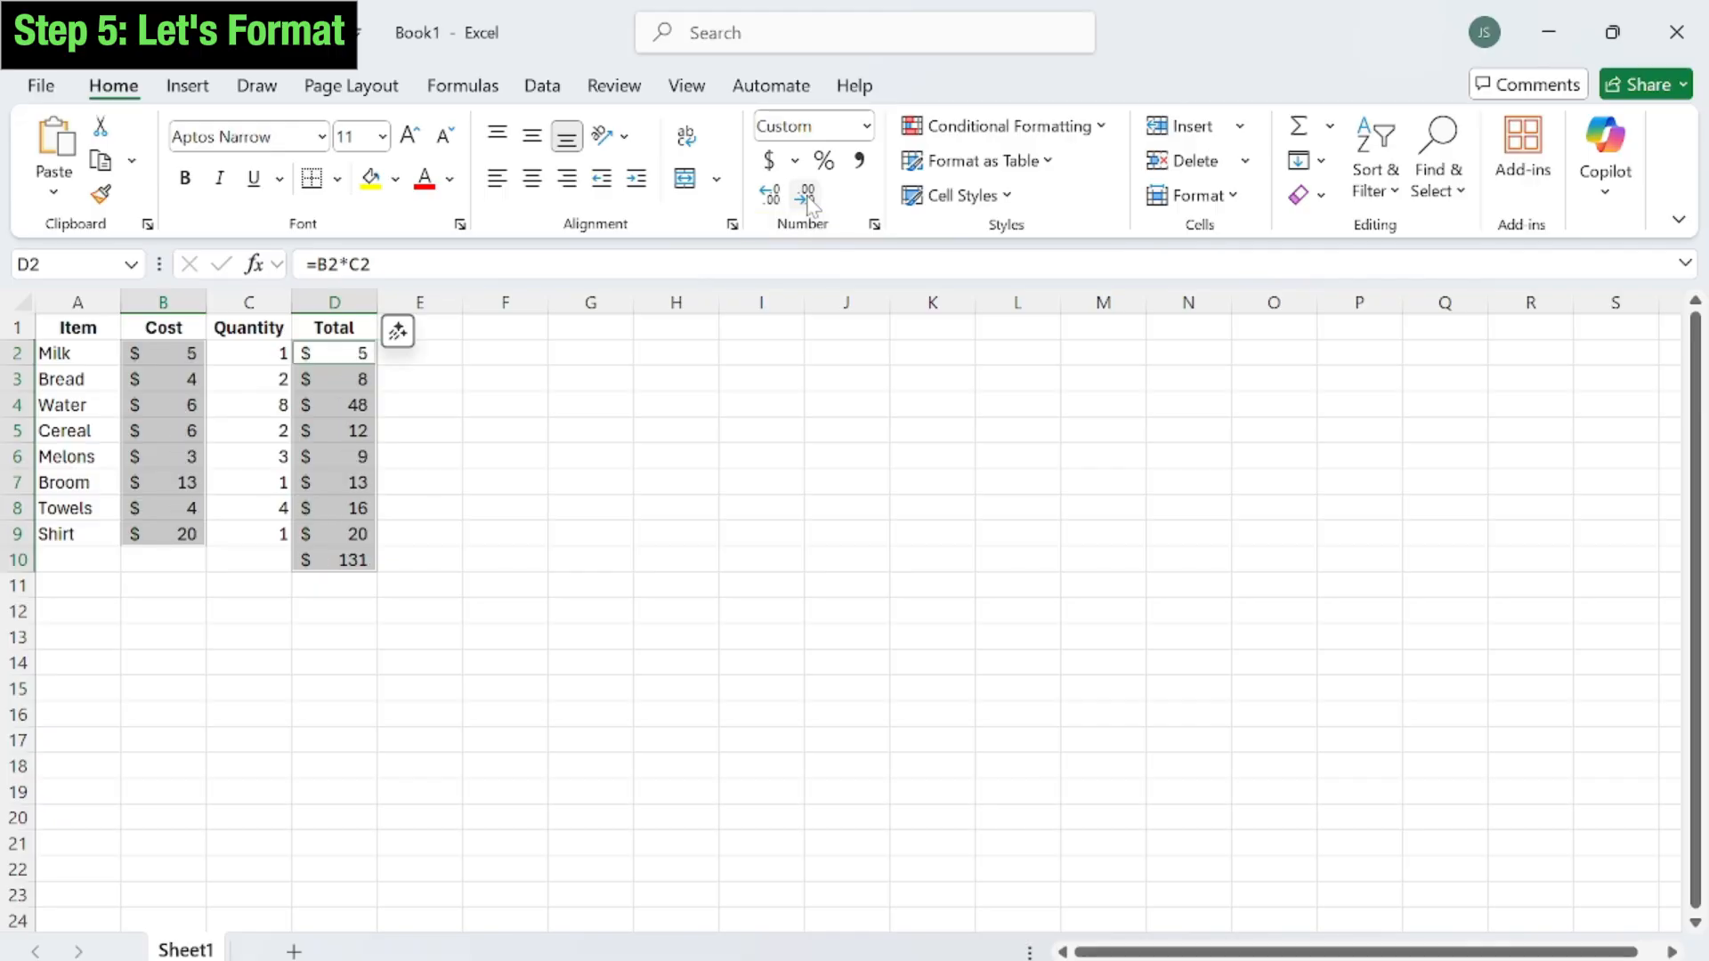
- Apply the Number format with no decimal places to the quantities in C2:C9
left_click(269, 357)
left_click_drag(269, 357, 279, 526)
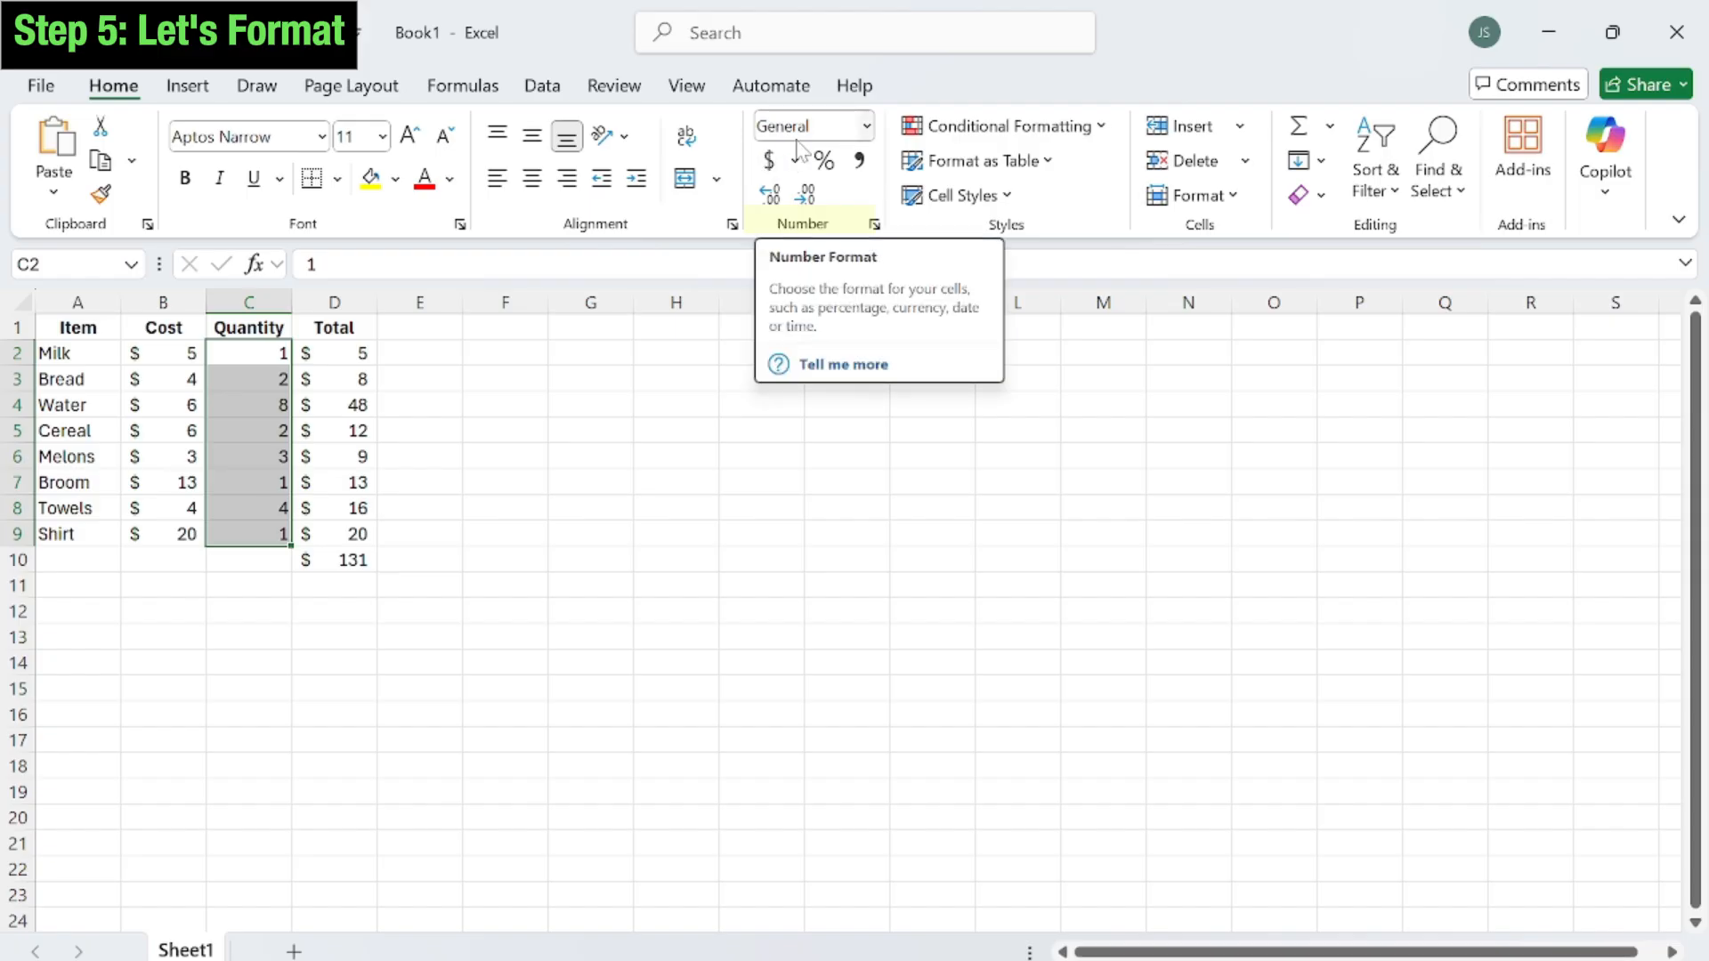
left_click(868, 134)
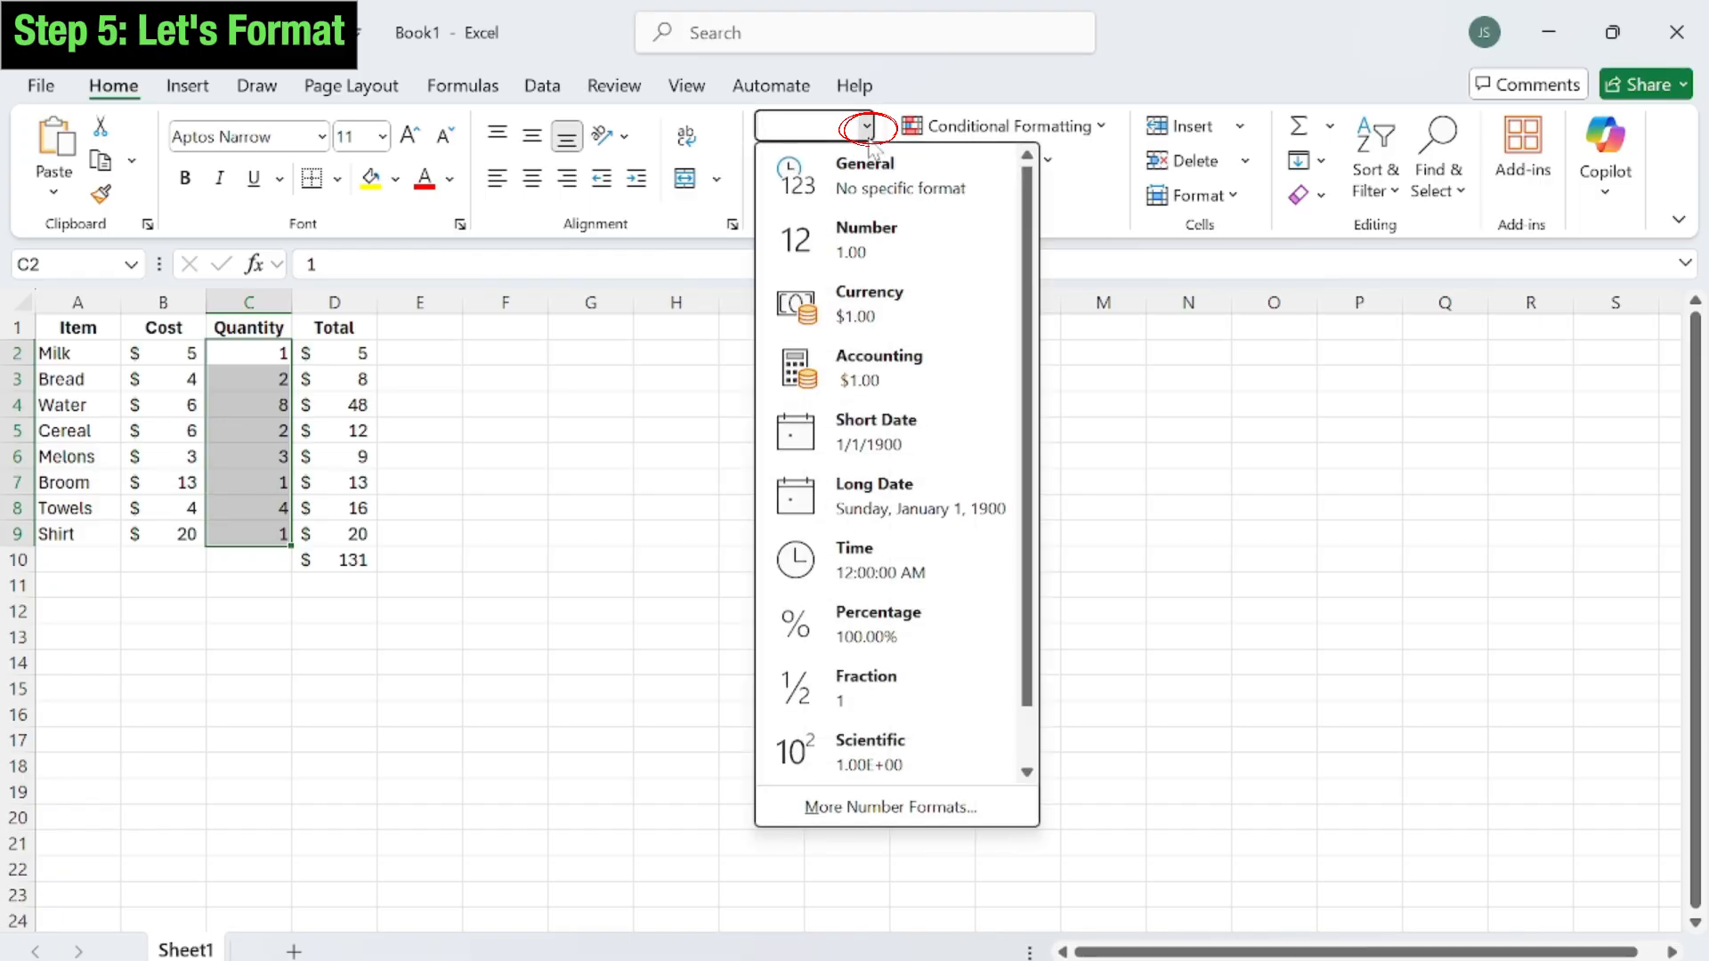
left_click(868, 234)
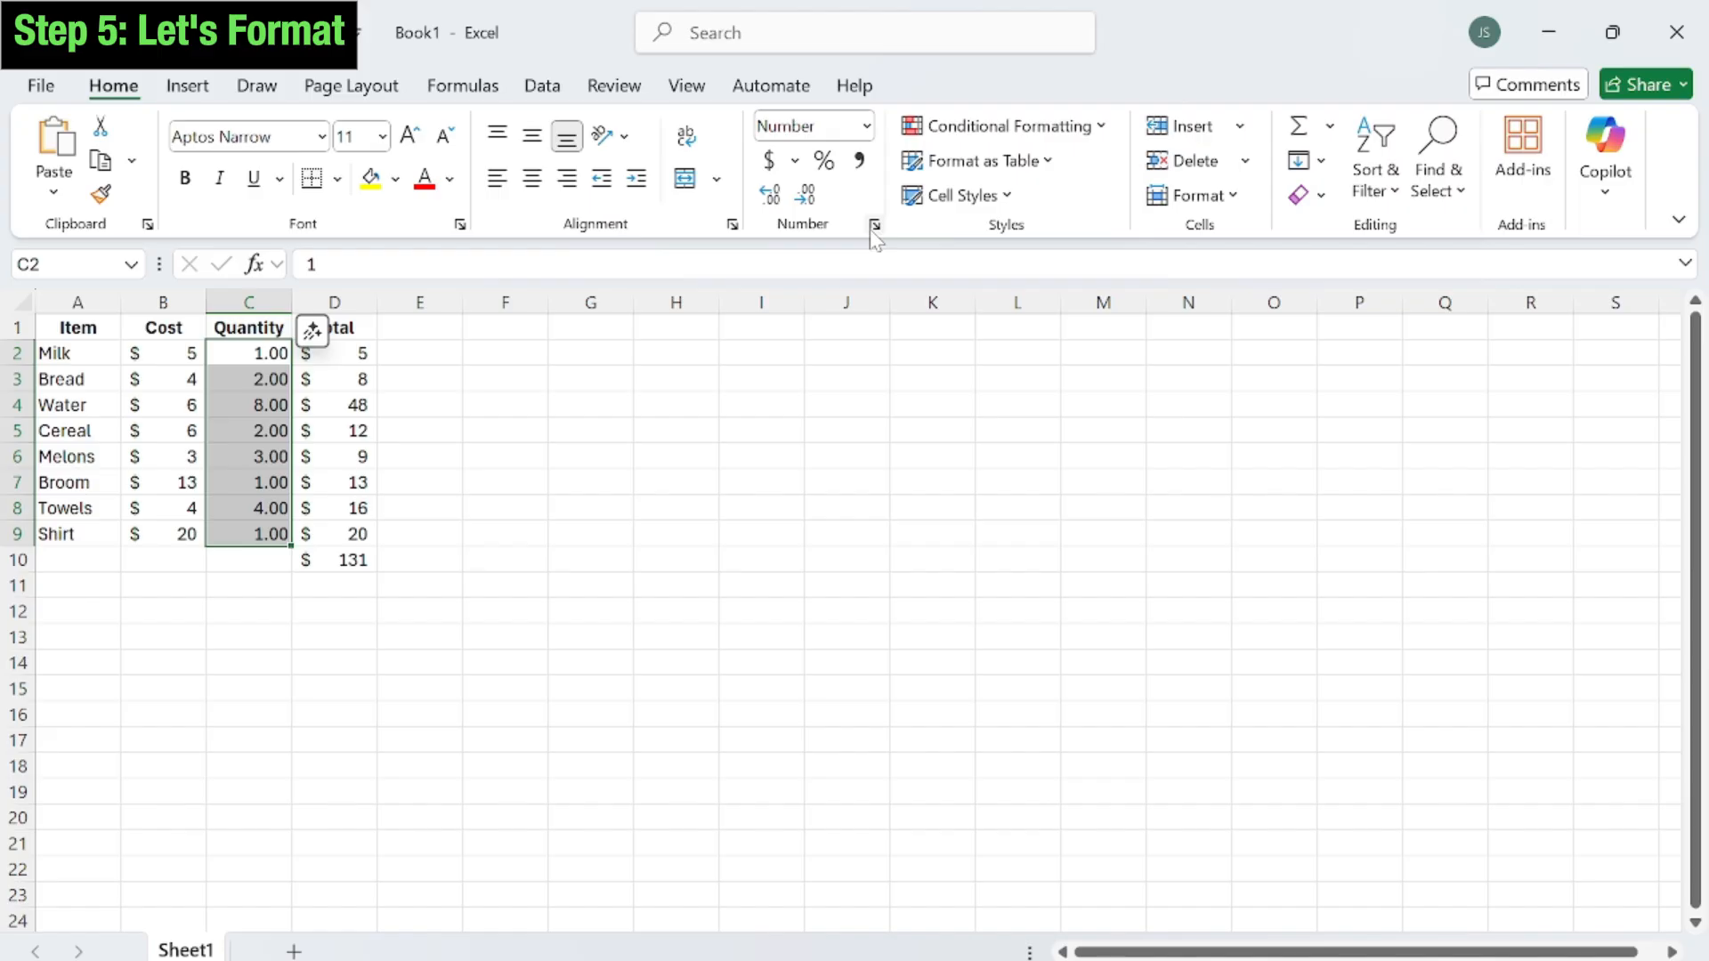
left_click(807, 195)
left_click(806, 195)
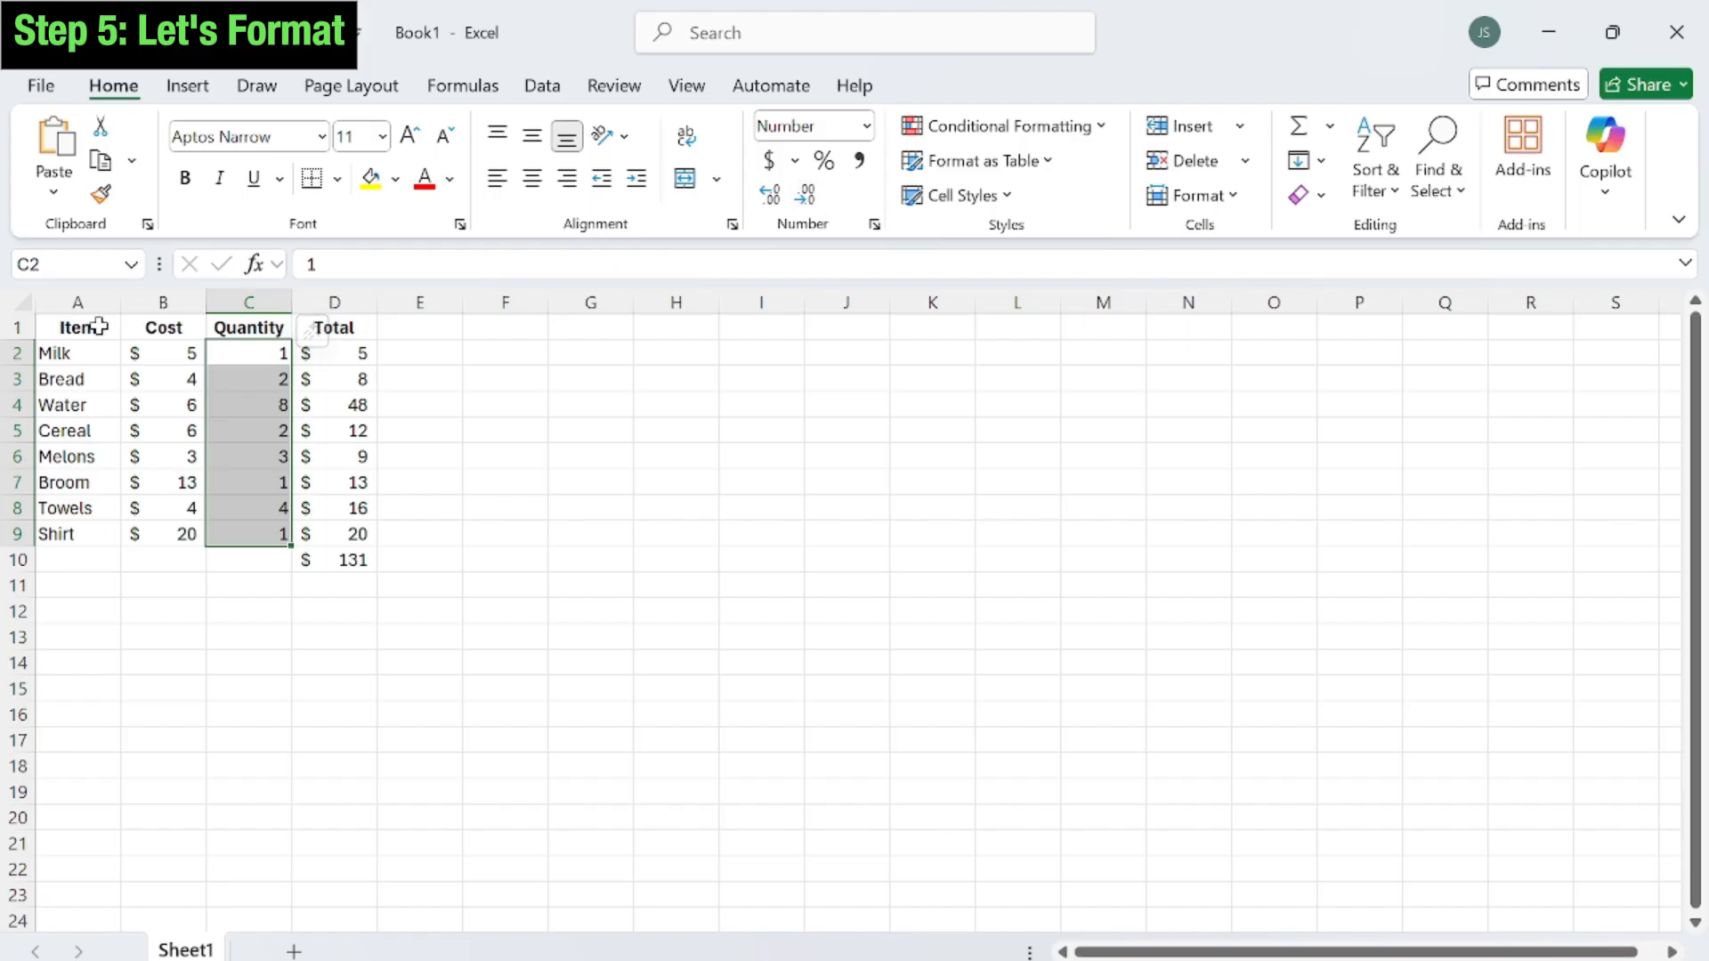
- Apply All Borders to the whole data range A1:D10
left_click_drag(98, 326, 341, 556)
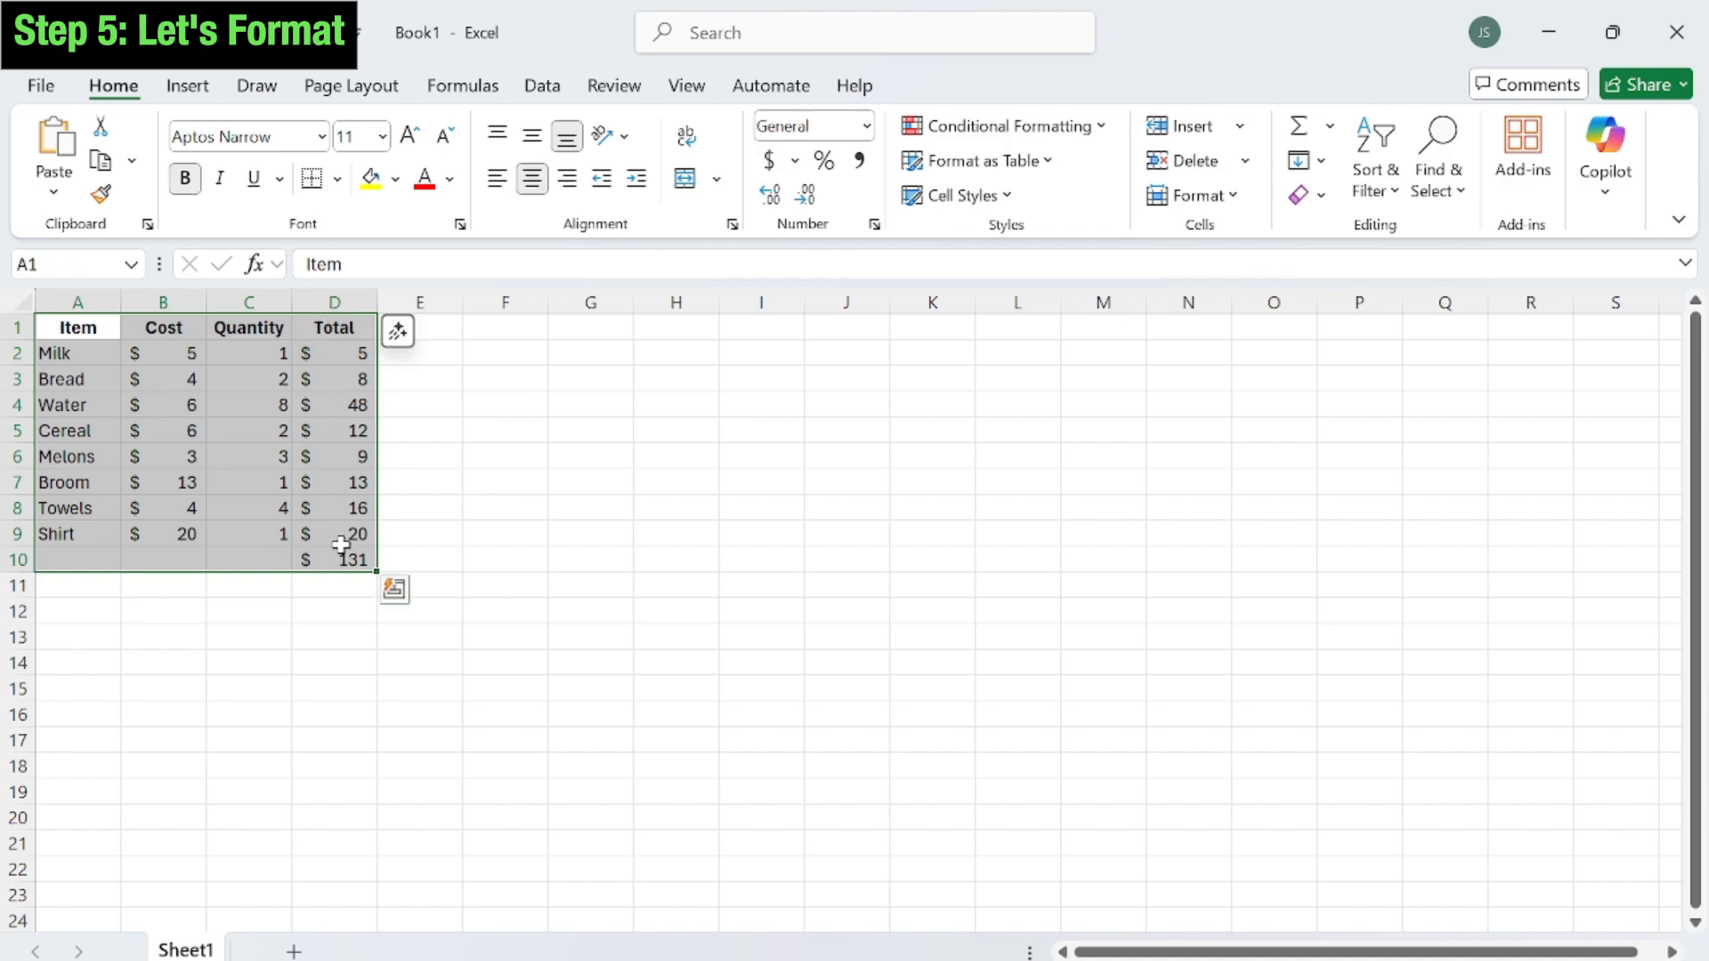
left_click(338, 180)
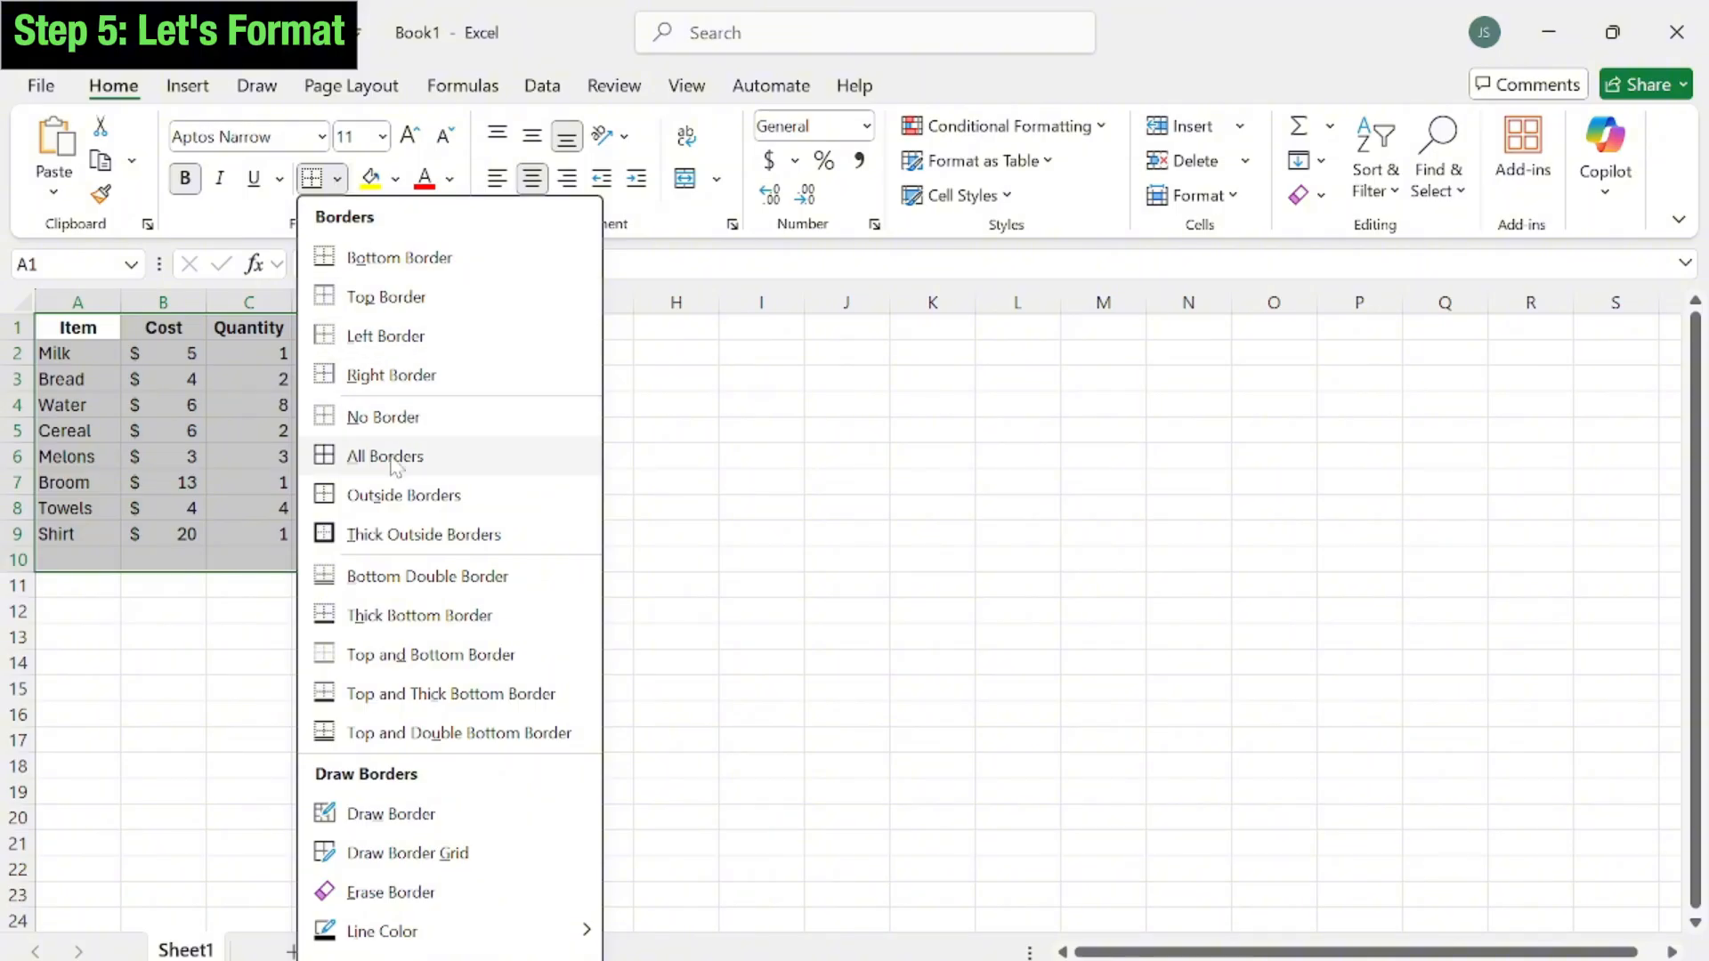
left_click(392, 458)
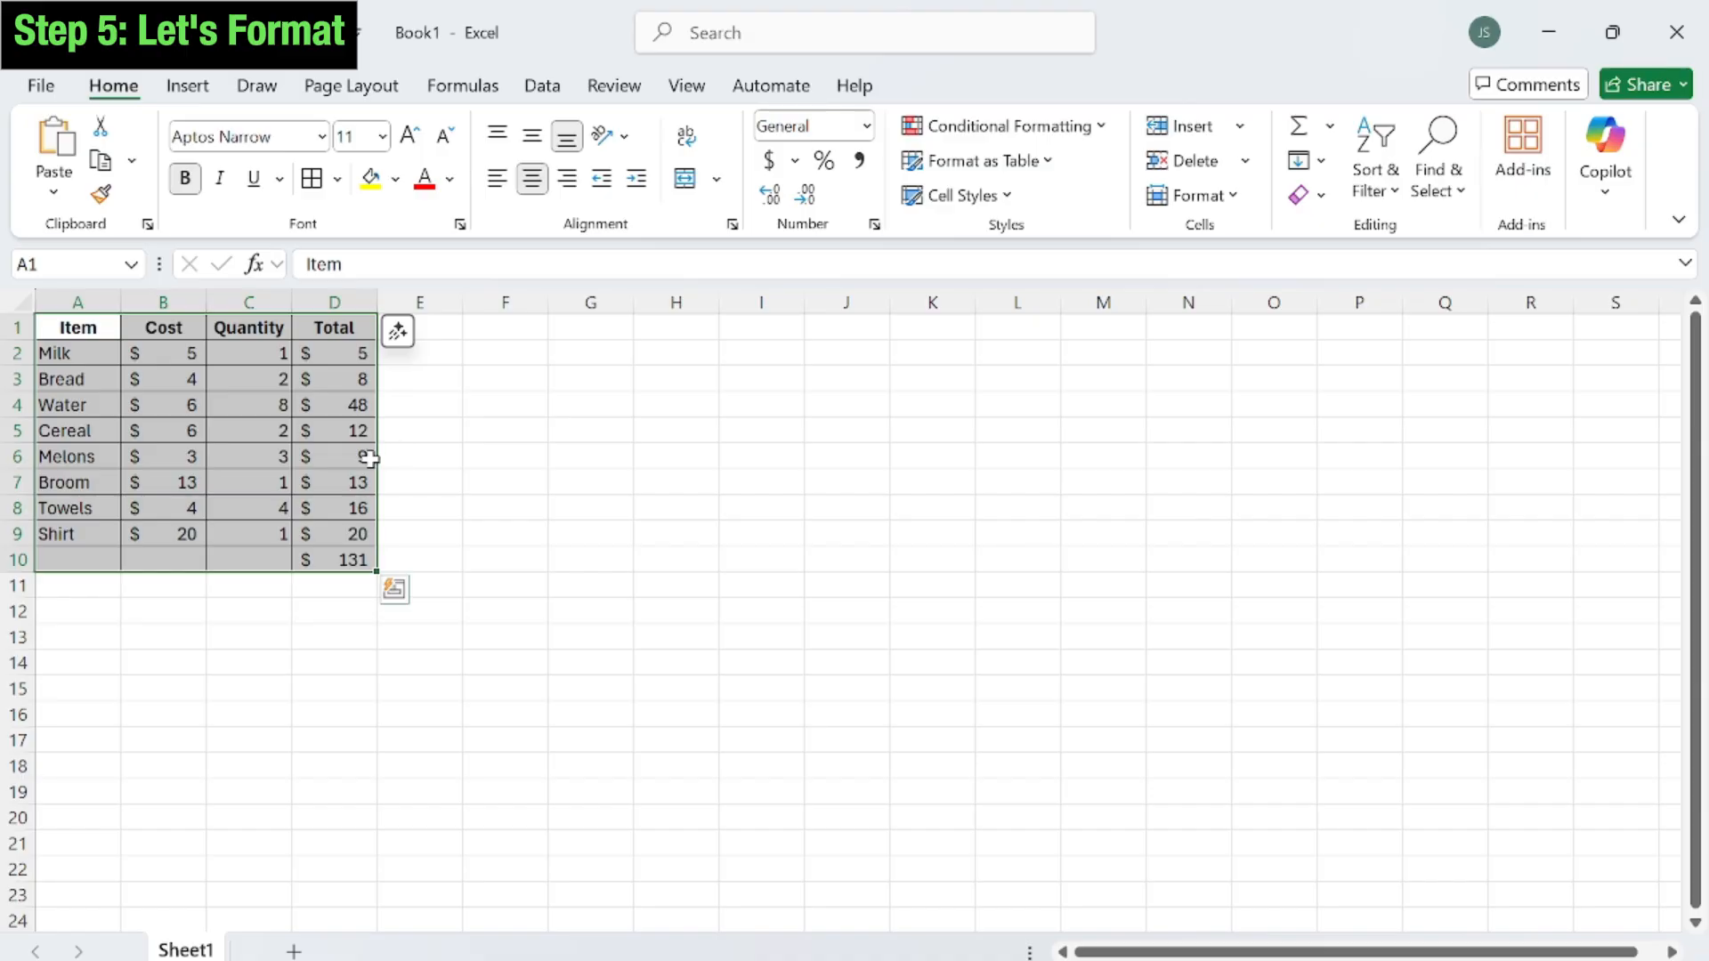
- Add a Bottom Double Border beneath the last item row, A9:D9
left_click_drag(101, 532, 310, 532)
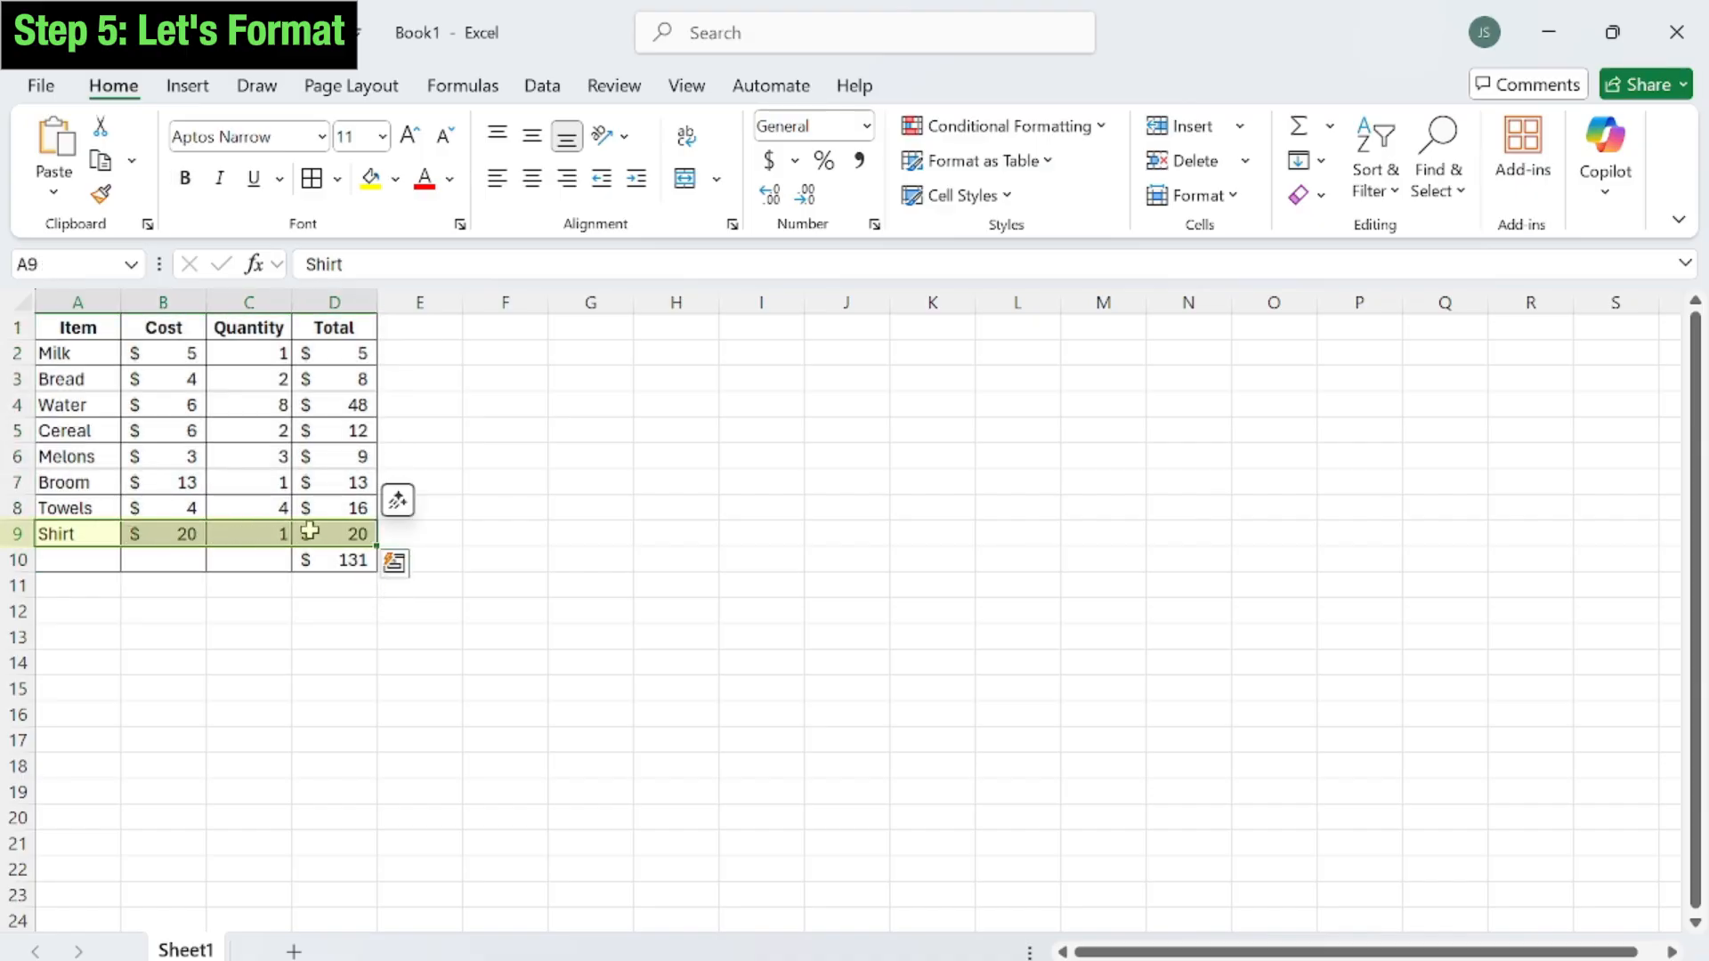
left_click(339, 179)
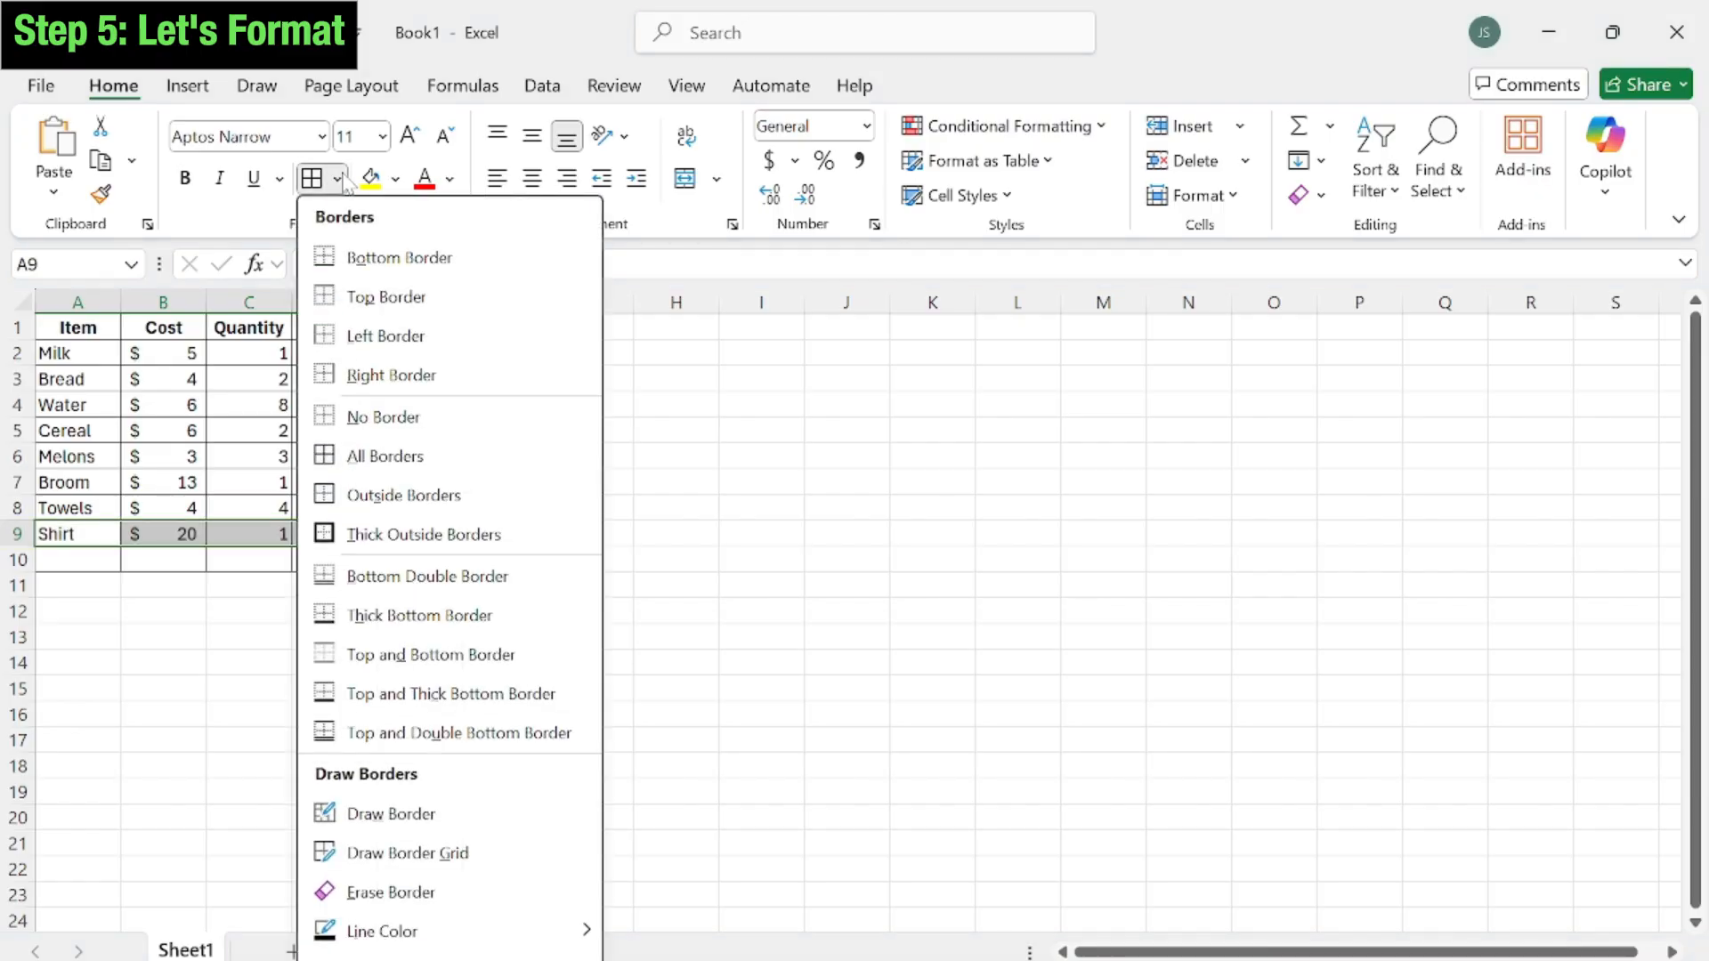
left_click(359, 578)
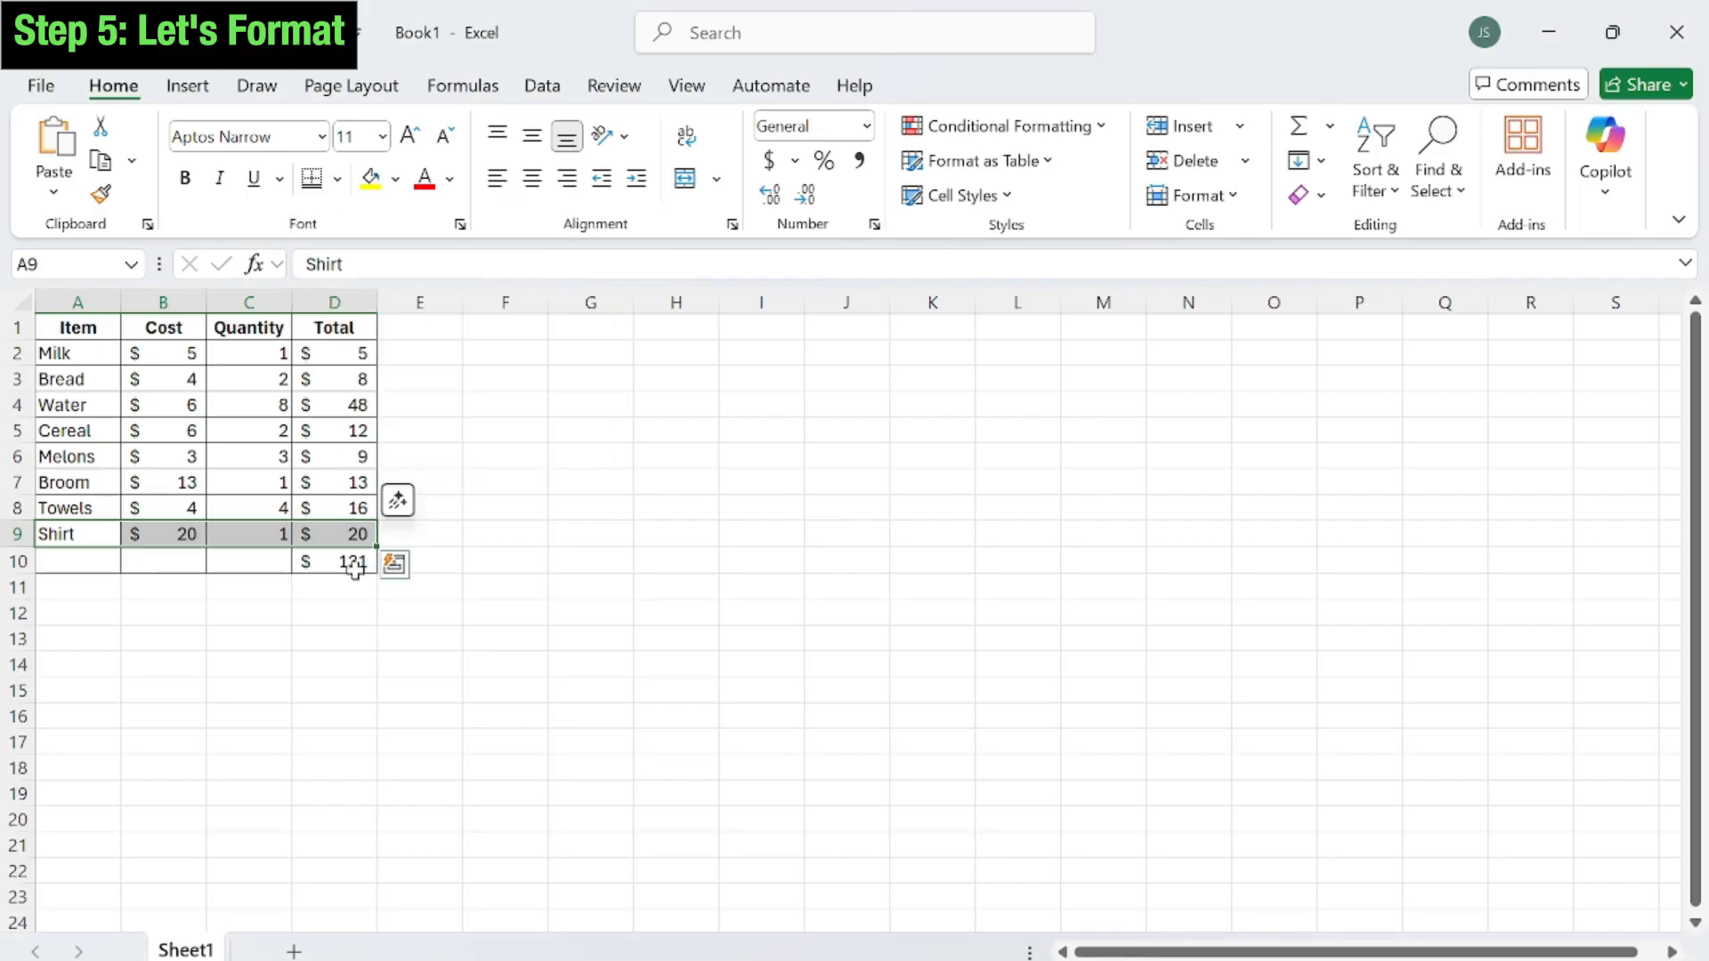
left_click(342, 639)
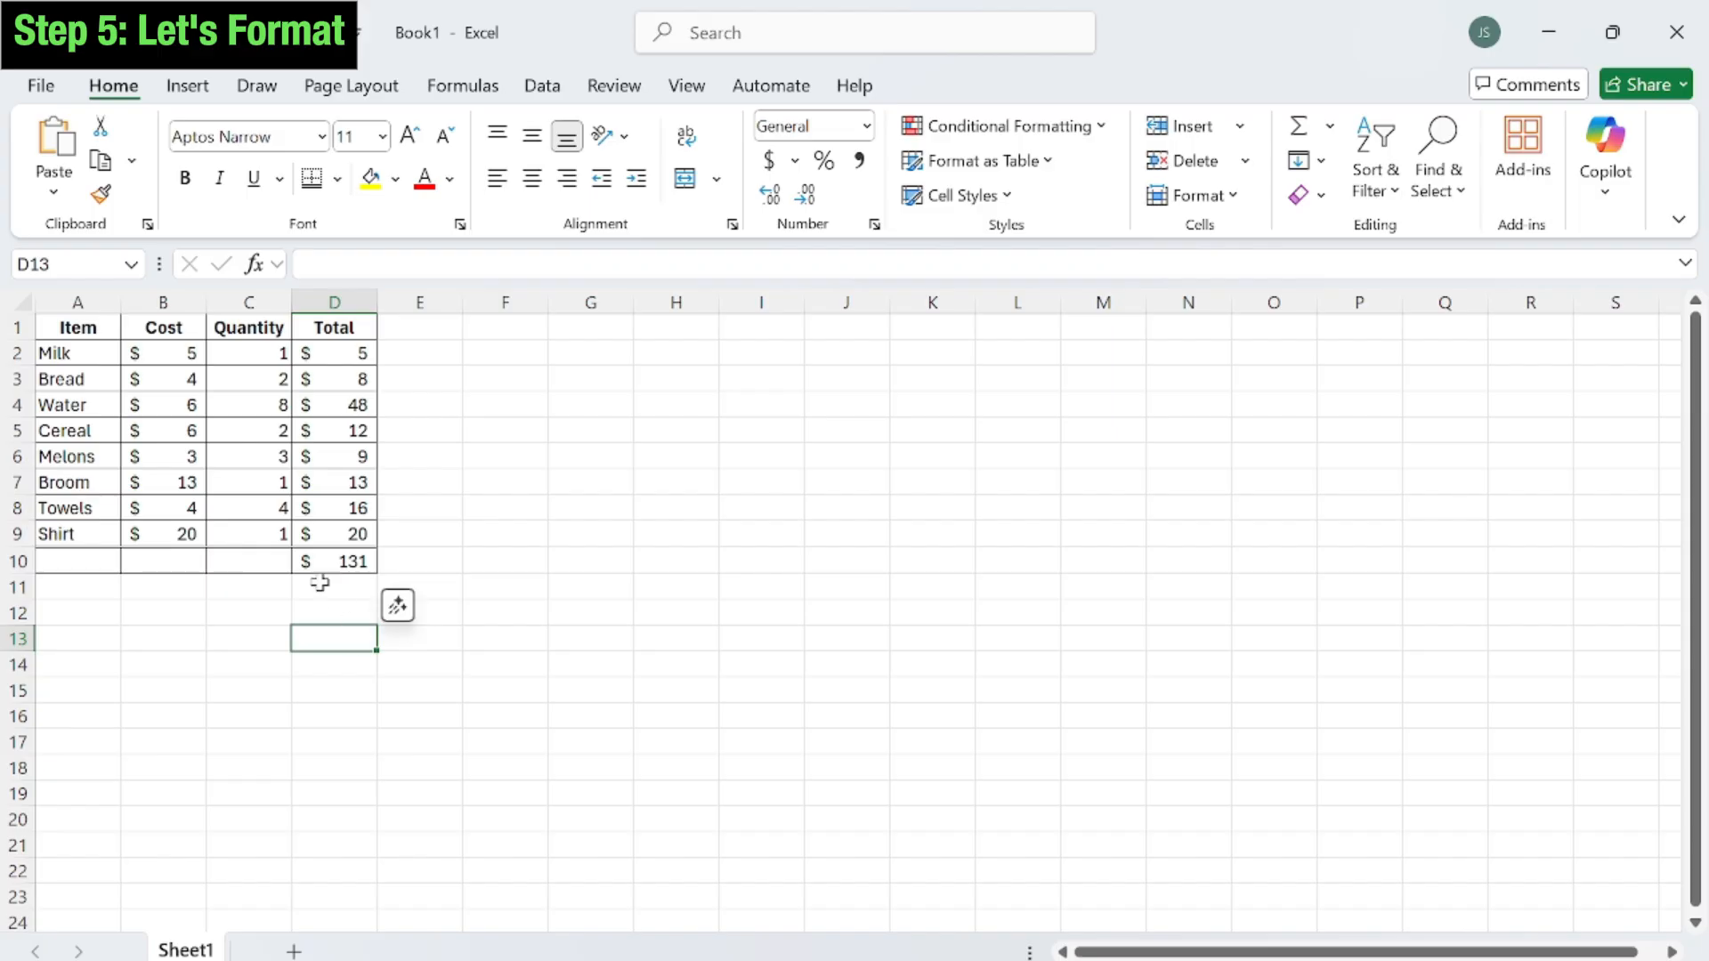
- Add filters to the header cells A1:D1 and undo them
left_click(90, 328)
left_click_drag(90, 329, 301, 327)
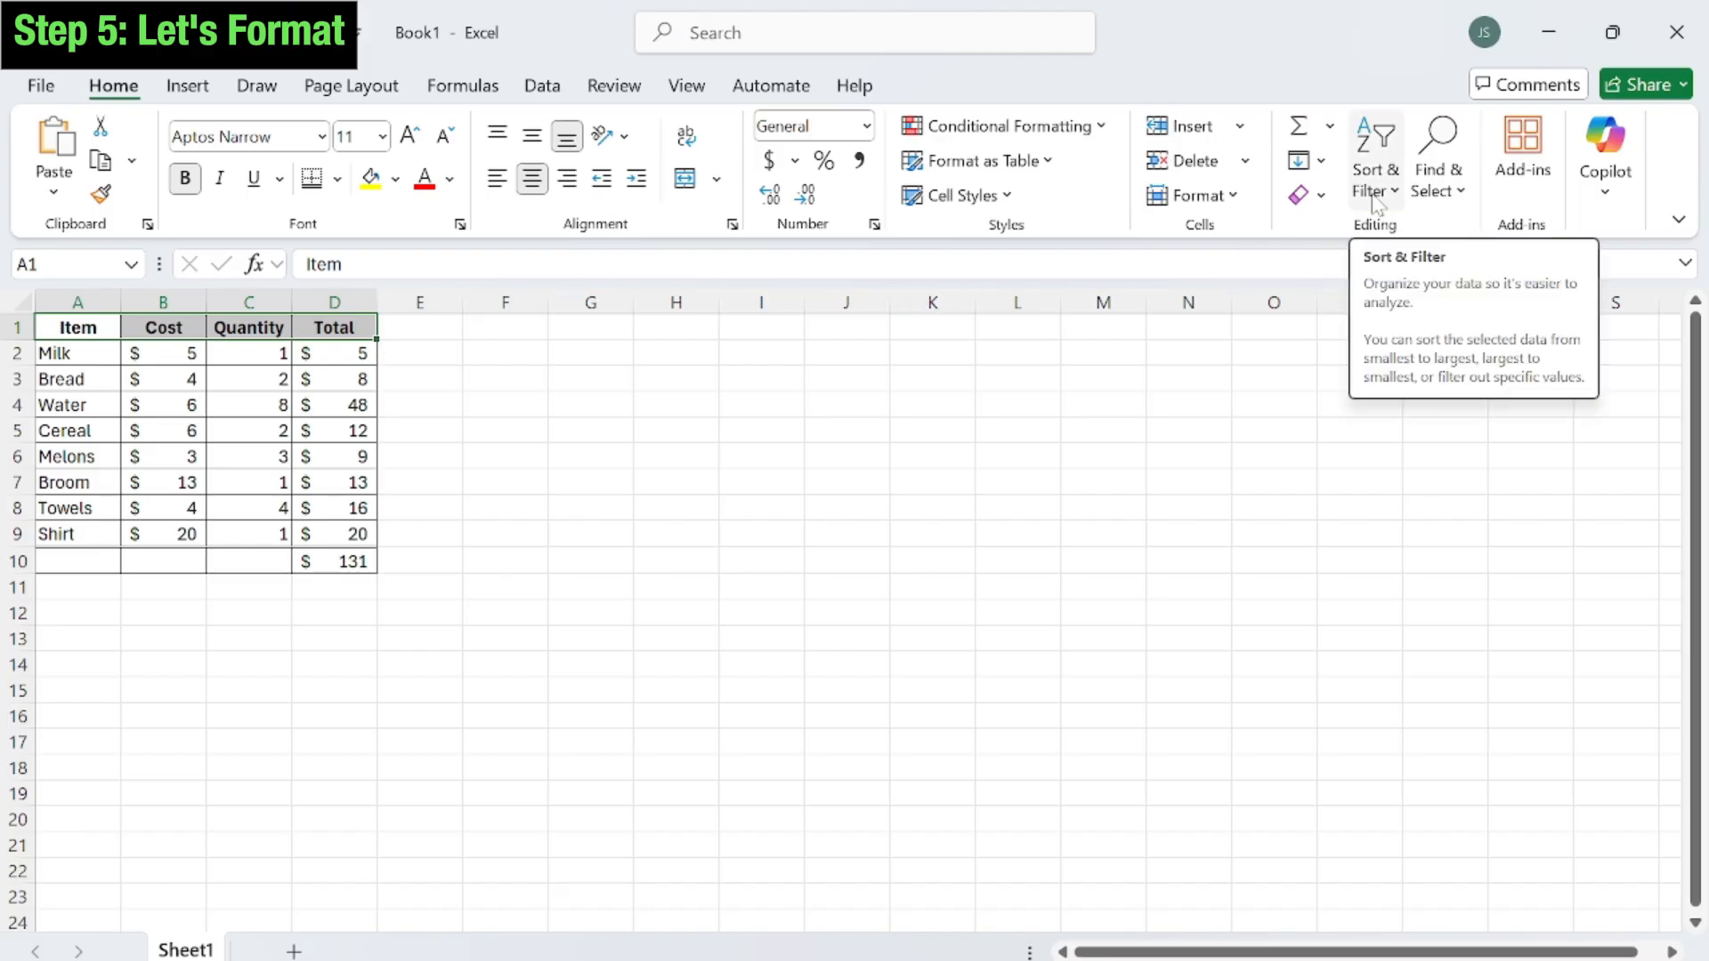
left_click(1395, 196)
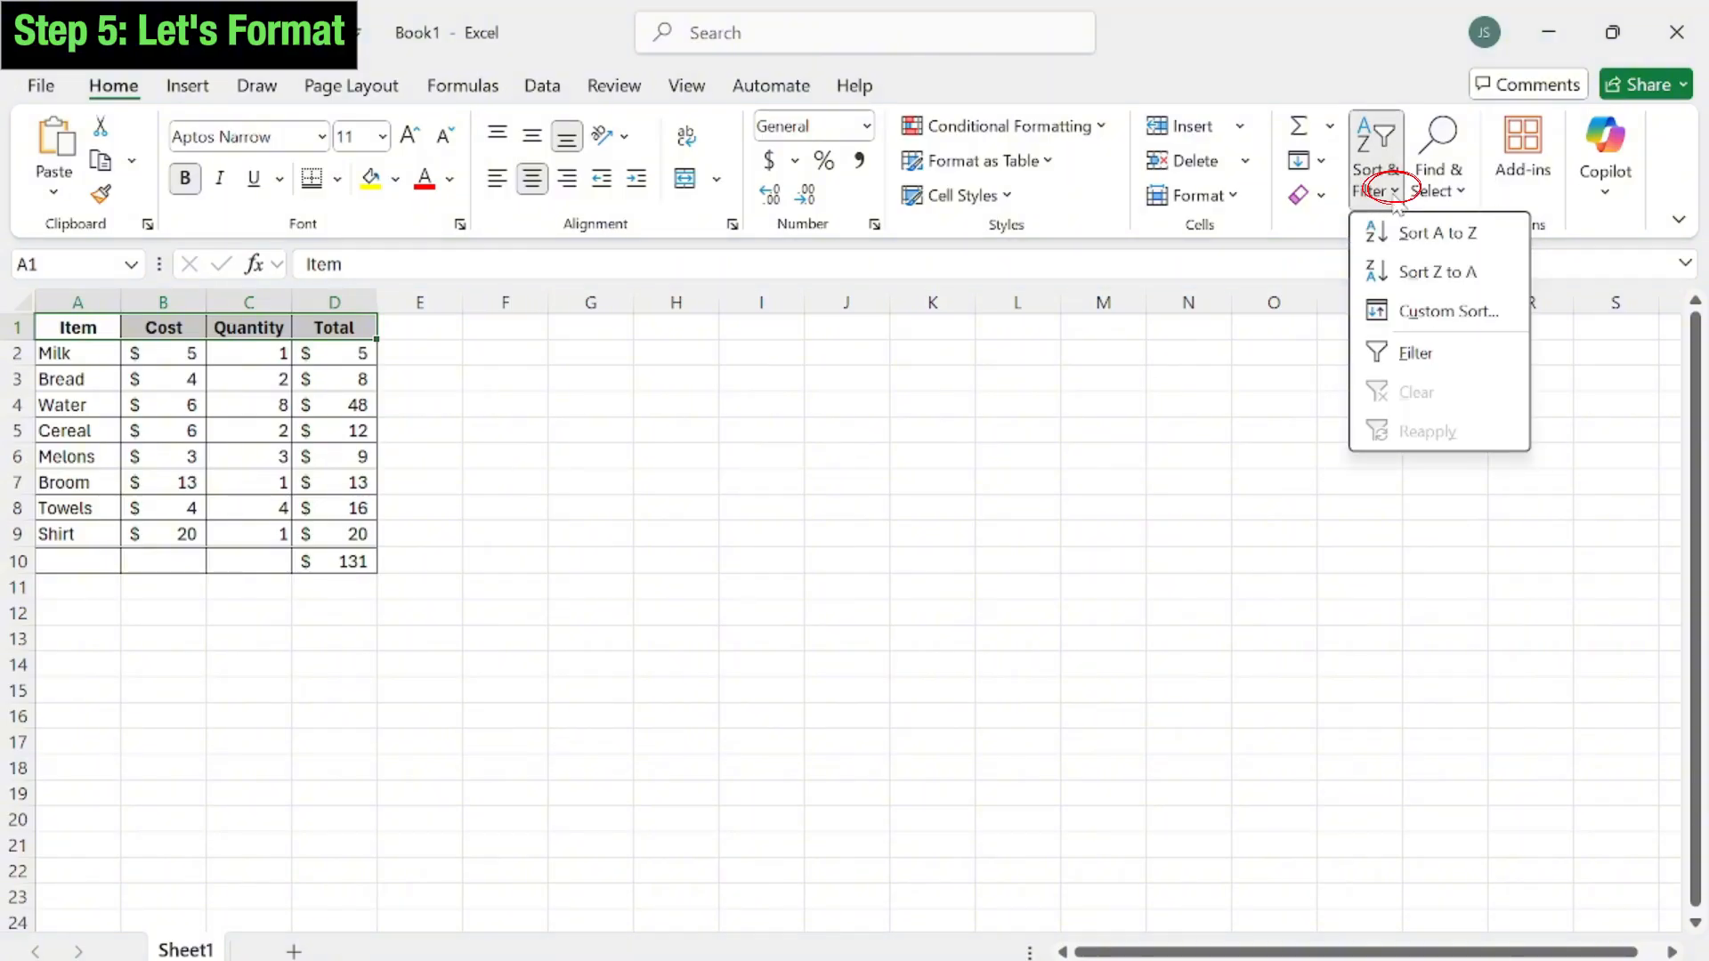
left_click(1416, 355)
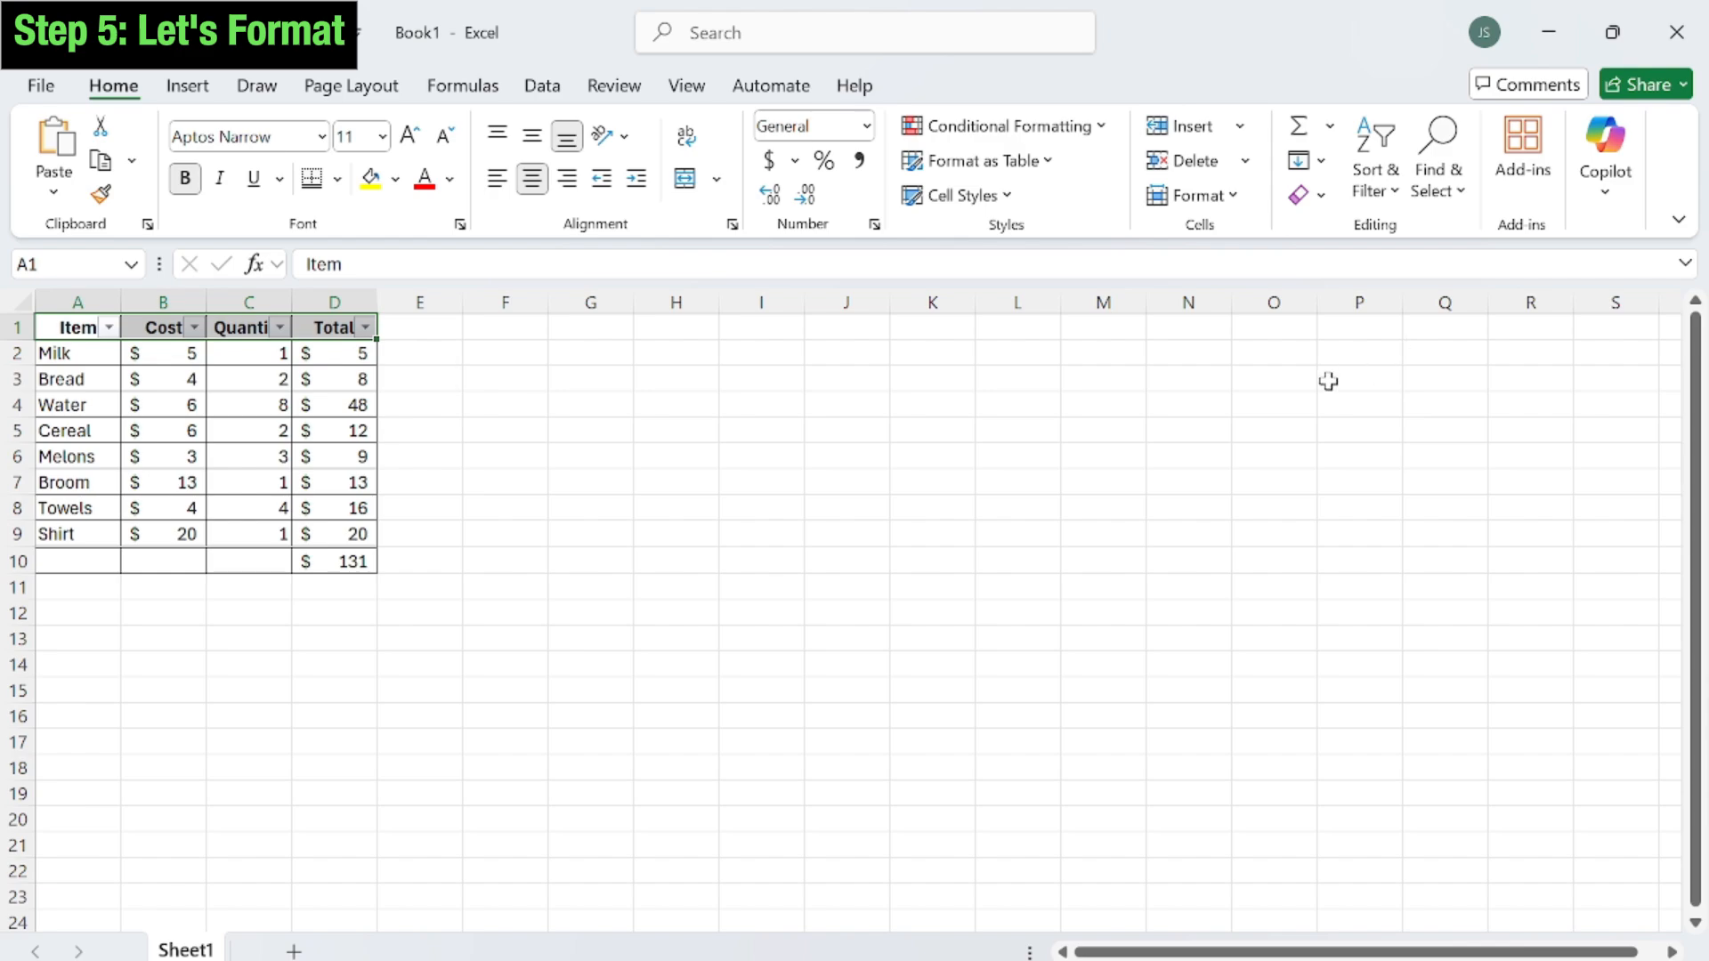
key("ctrl+z")
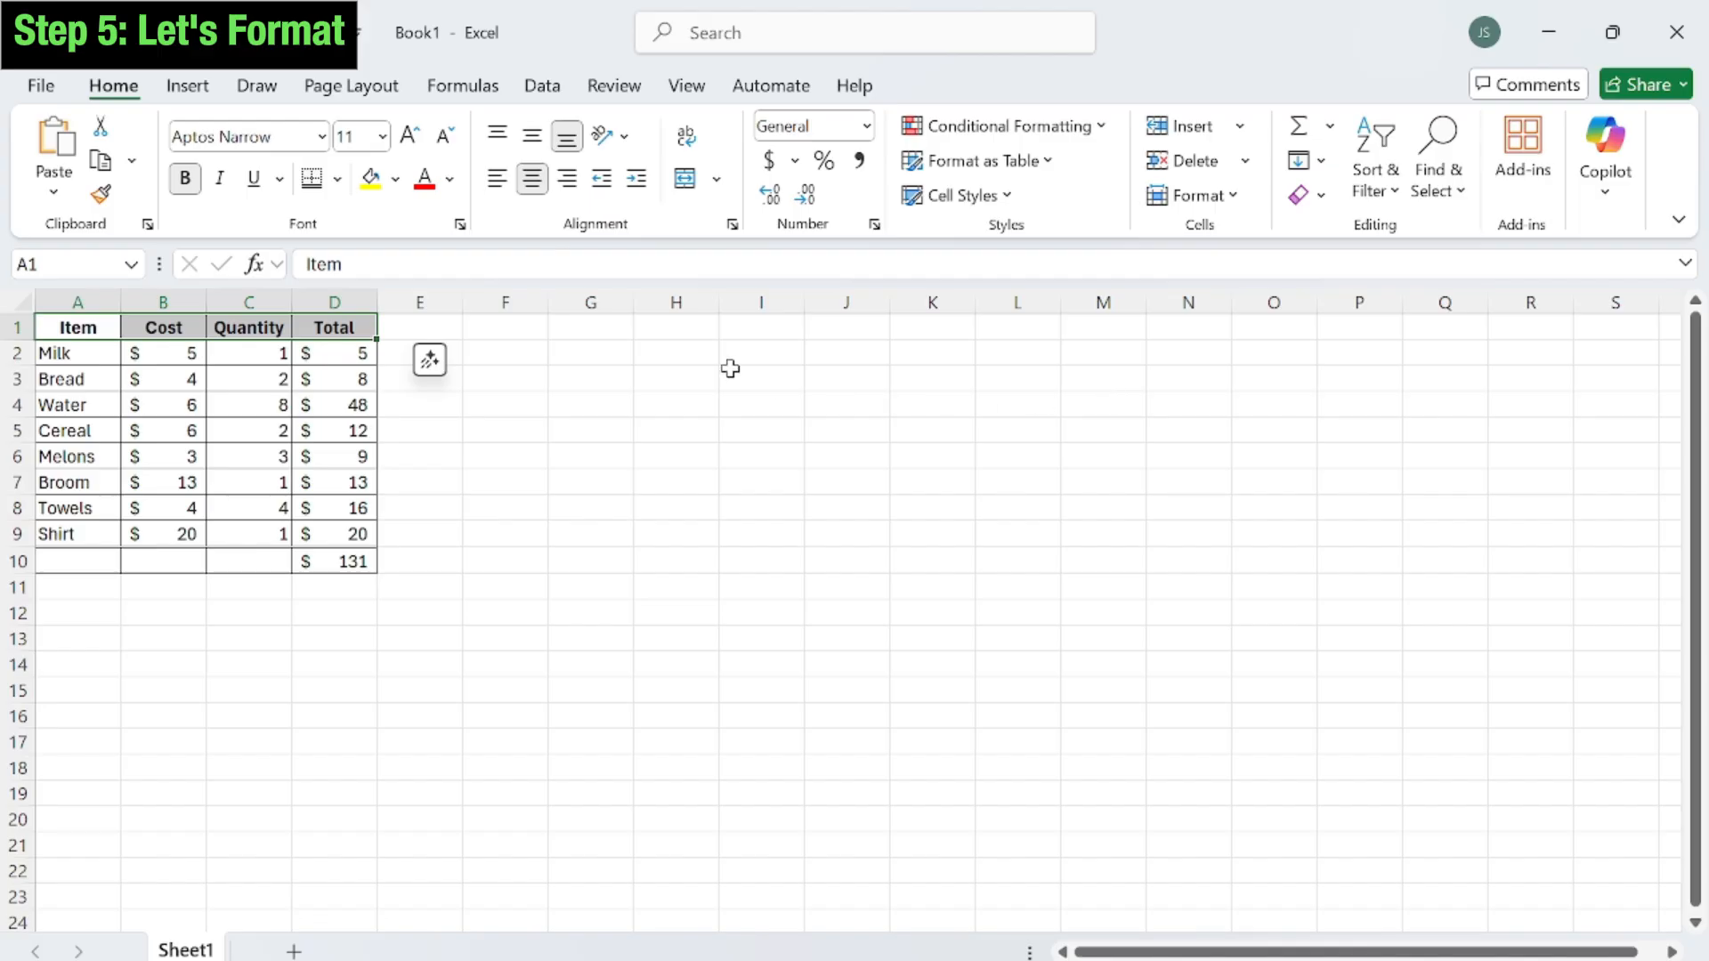
- Turn on filters for the header cells A1:D1 and sort the Item column from A to Z
left_click_drag(92, 328, 325, 326)
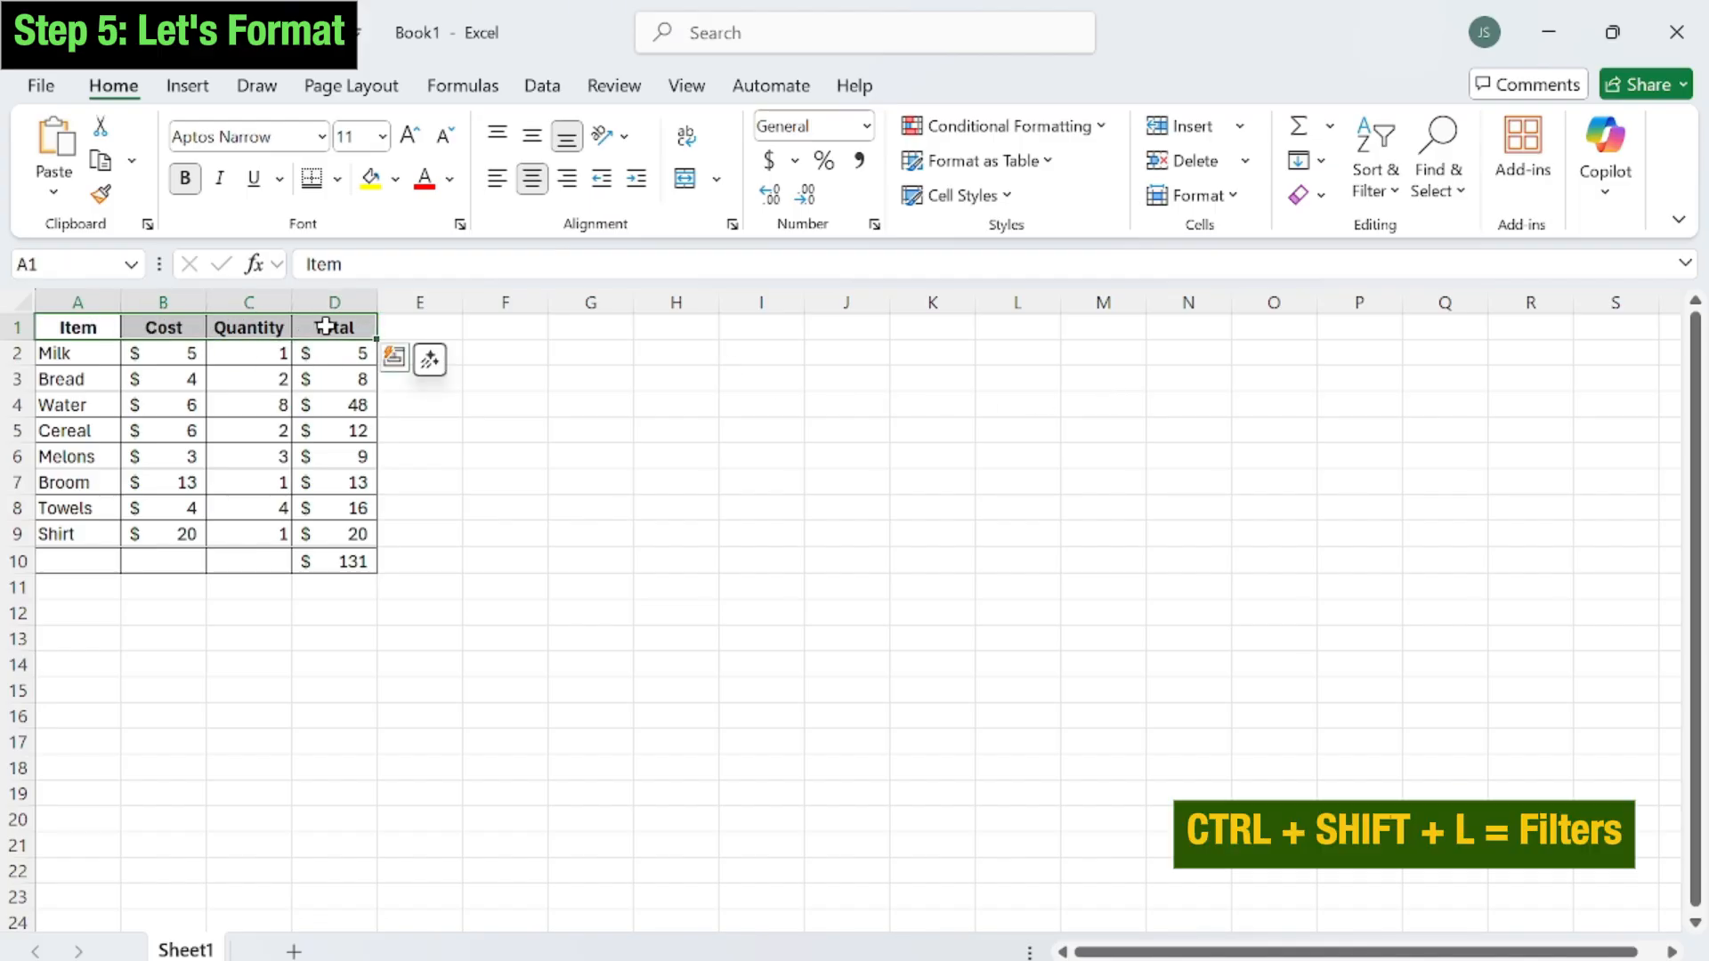
key("ctrl+shift+l")
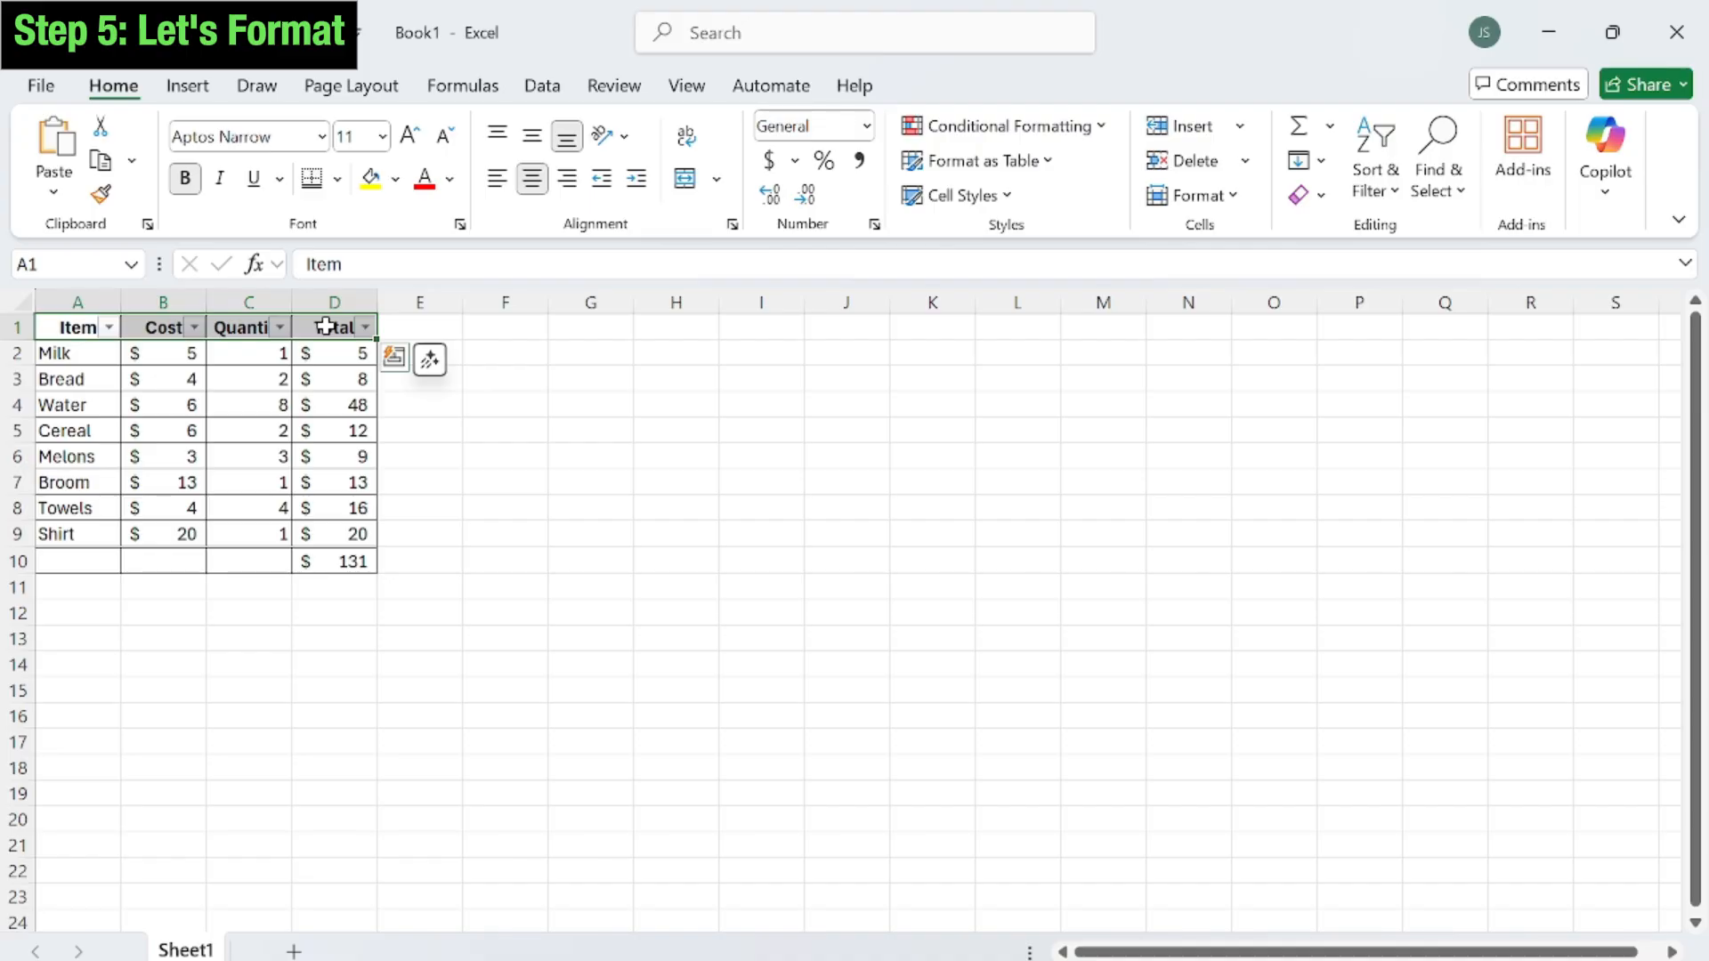
left_click(105, 352)
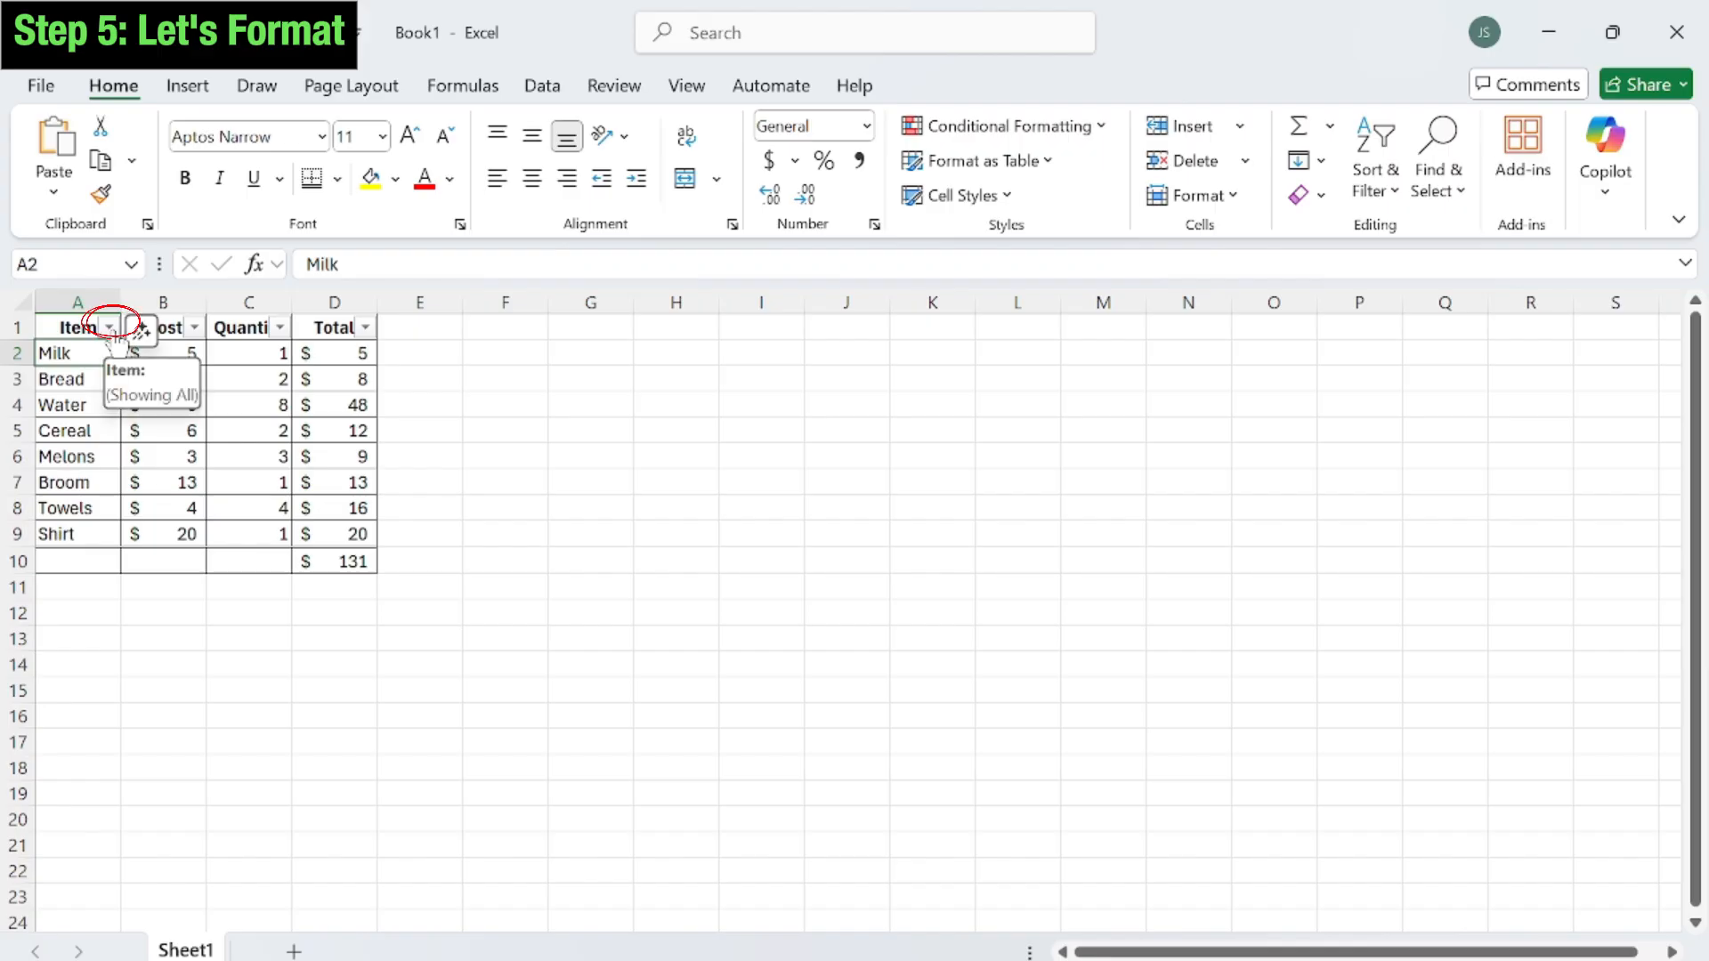
left_click(108, 328)
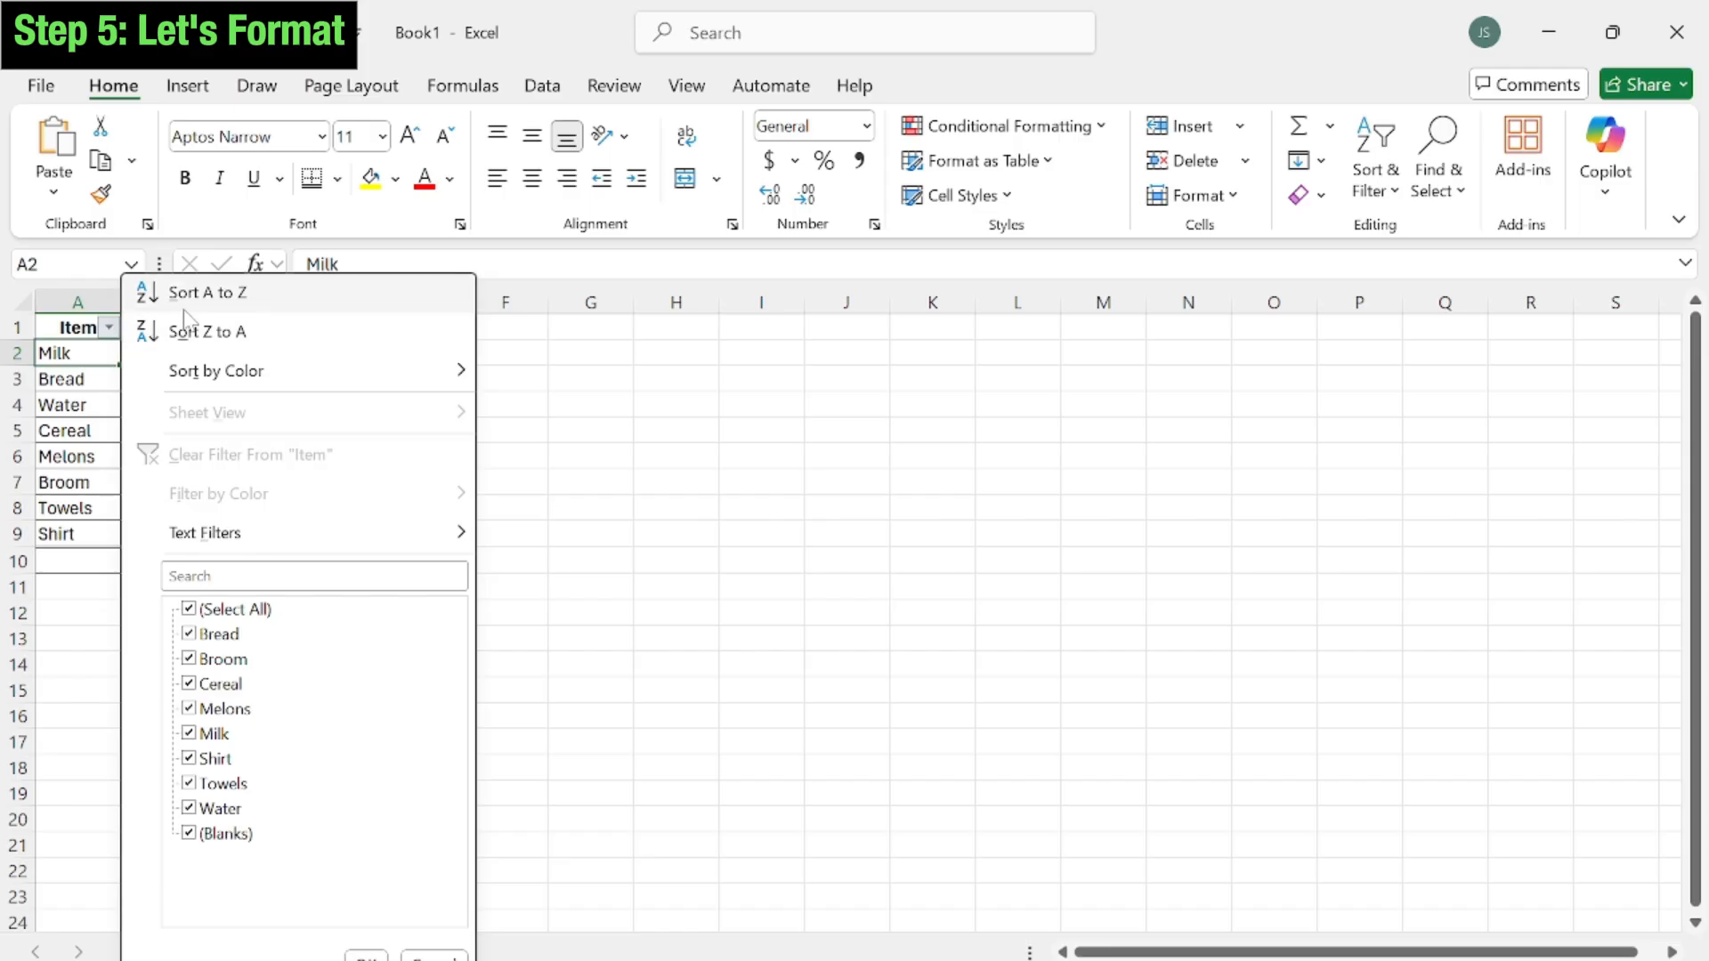
left_click(237, 299)
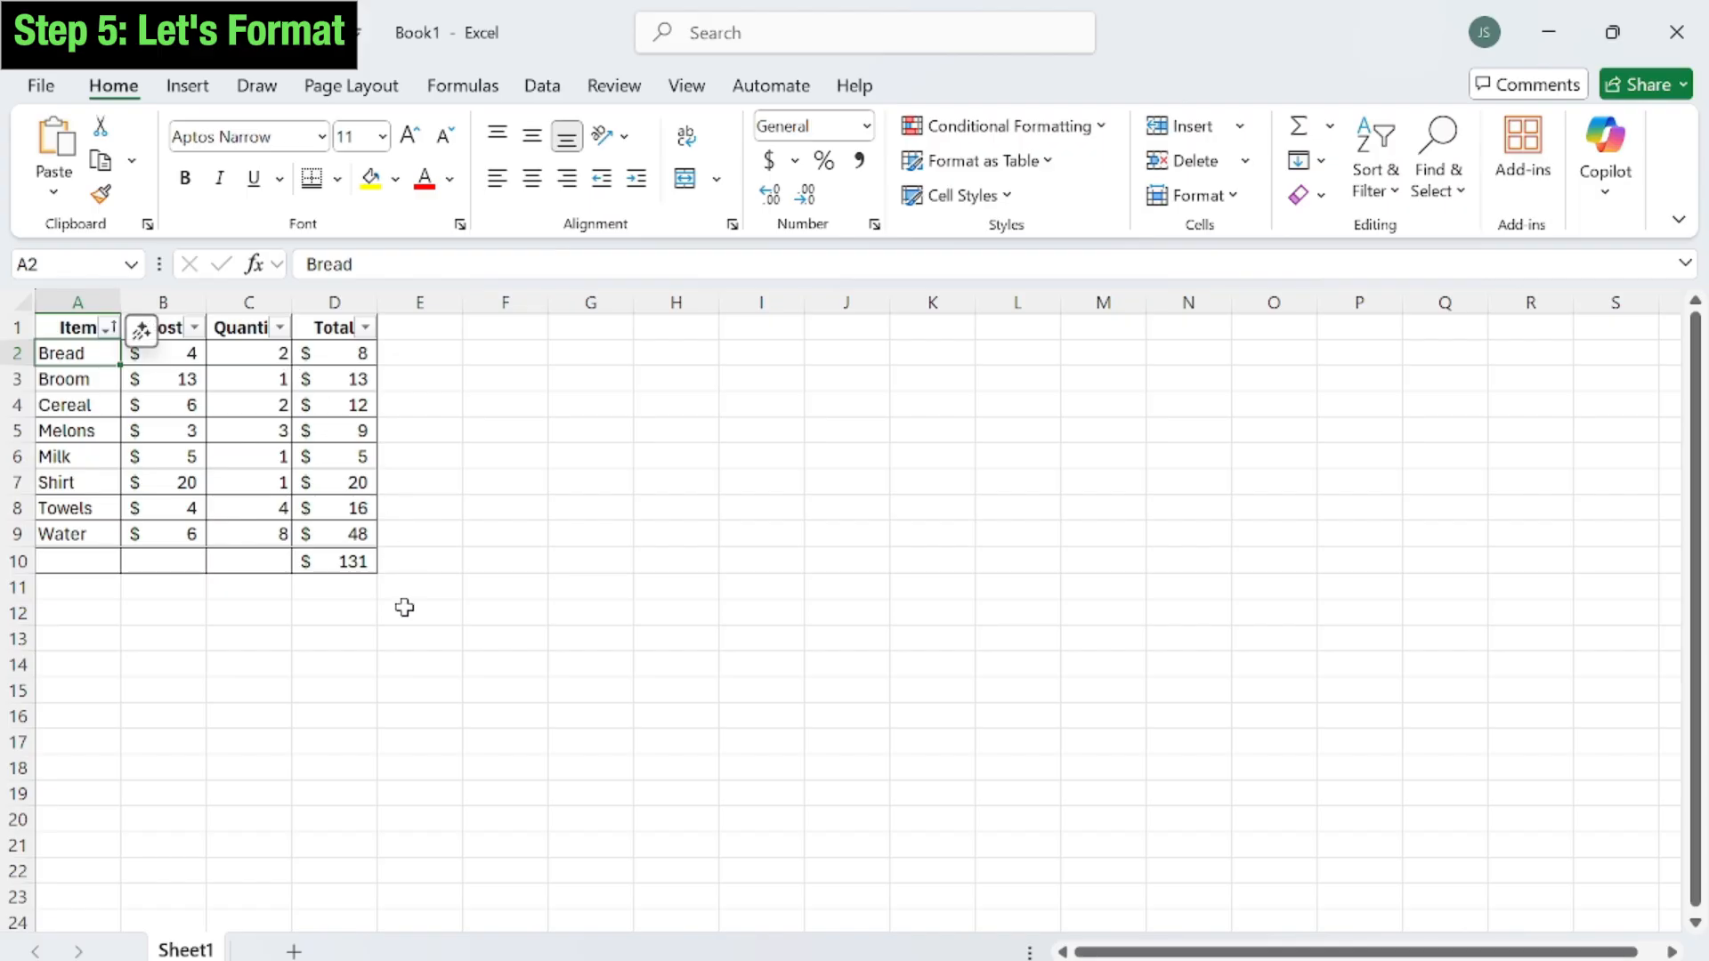
left_click(406, 637)
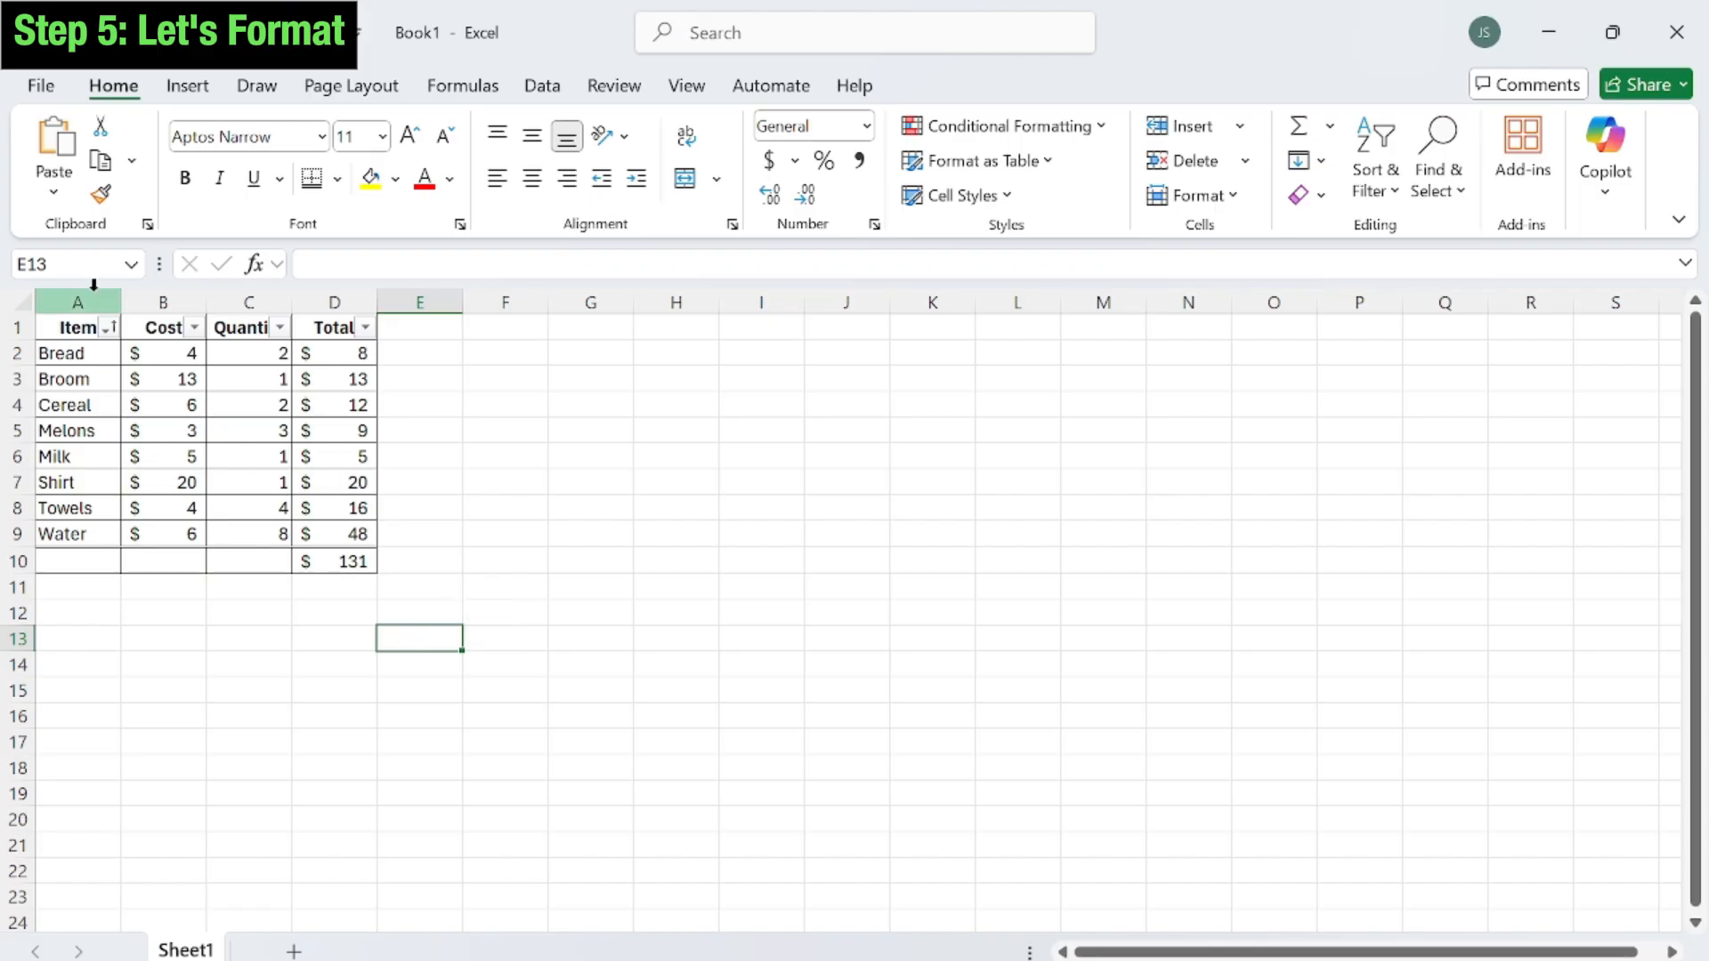
- Autofit the widths of columns A through D to their contents
left_click_drag(96, 301, 327, 305)
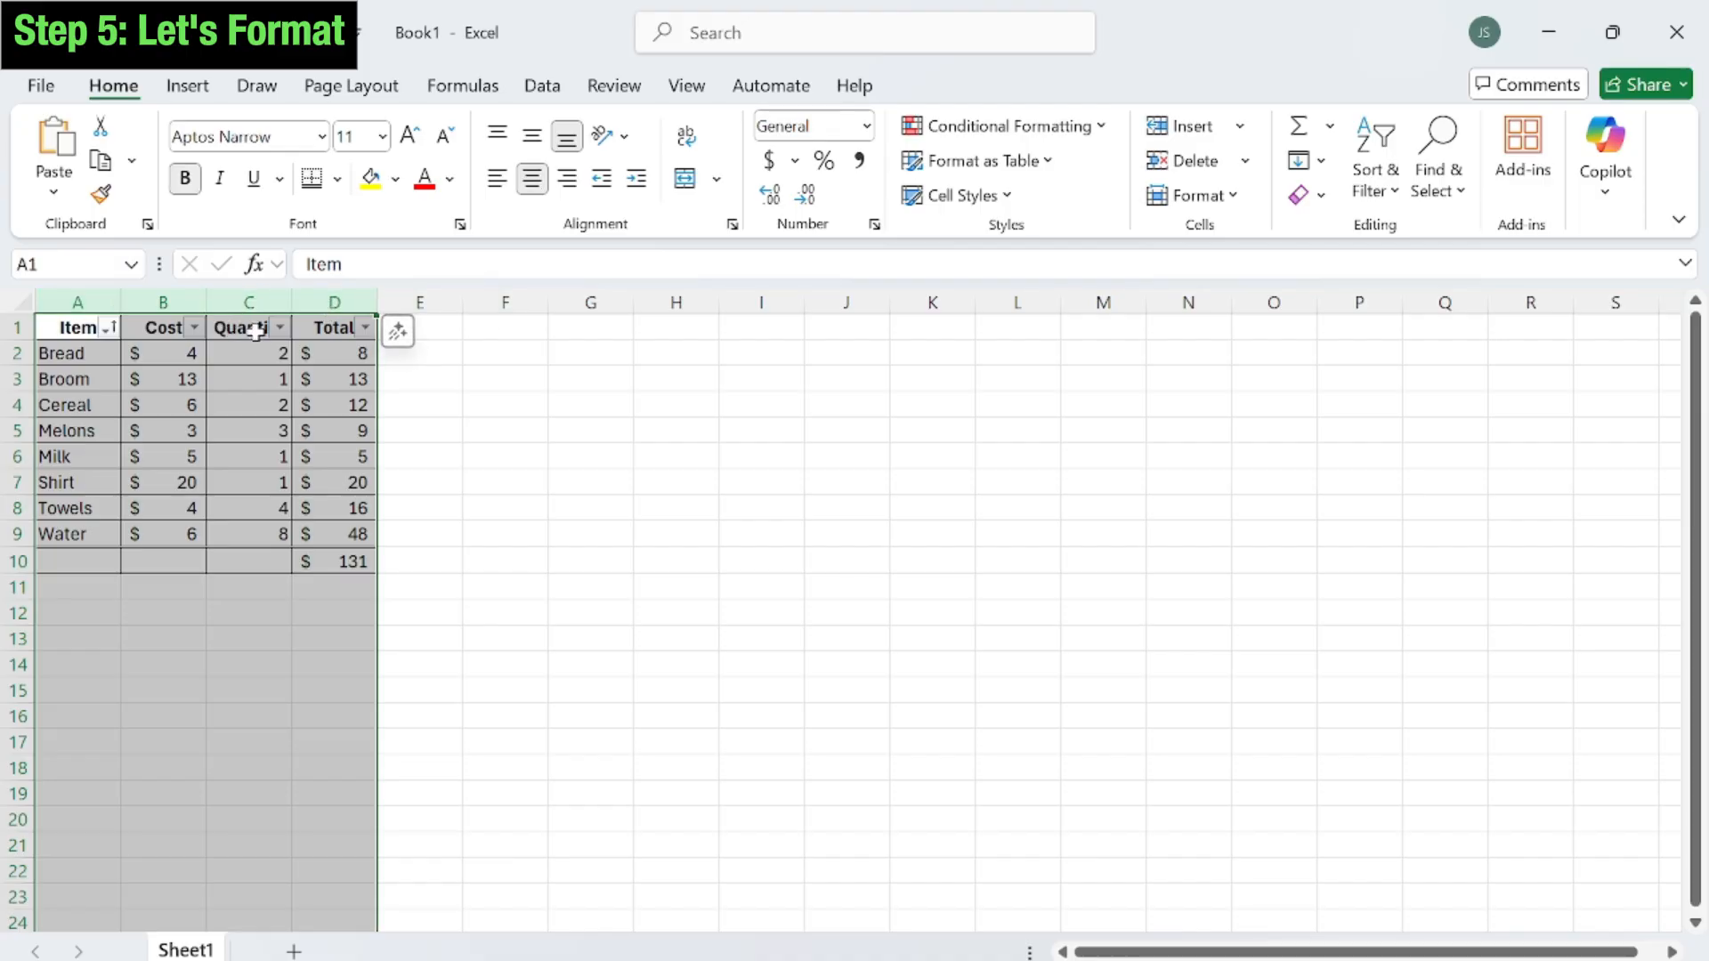
double_click(292, 294)
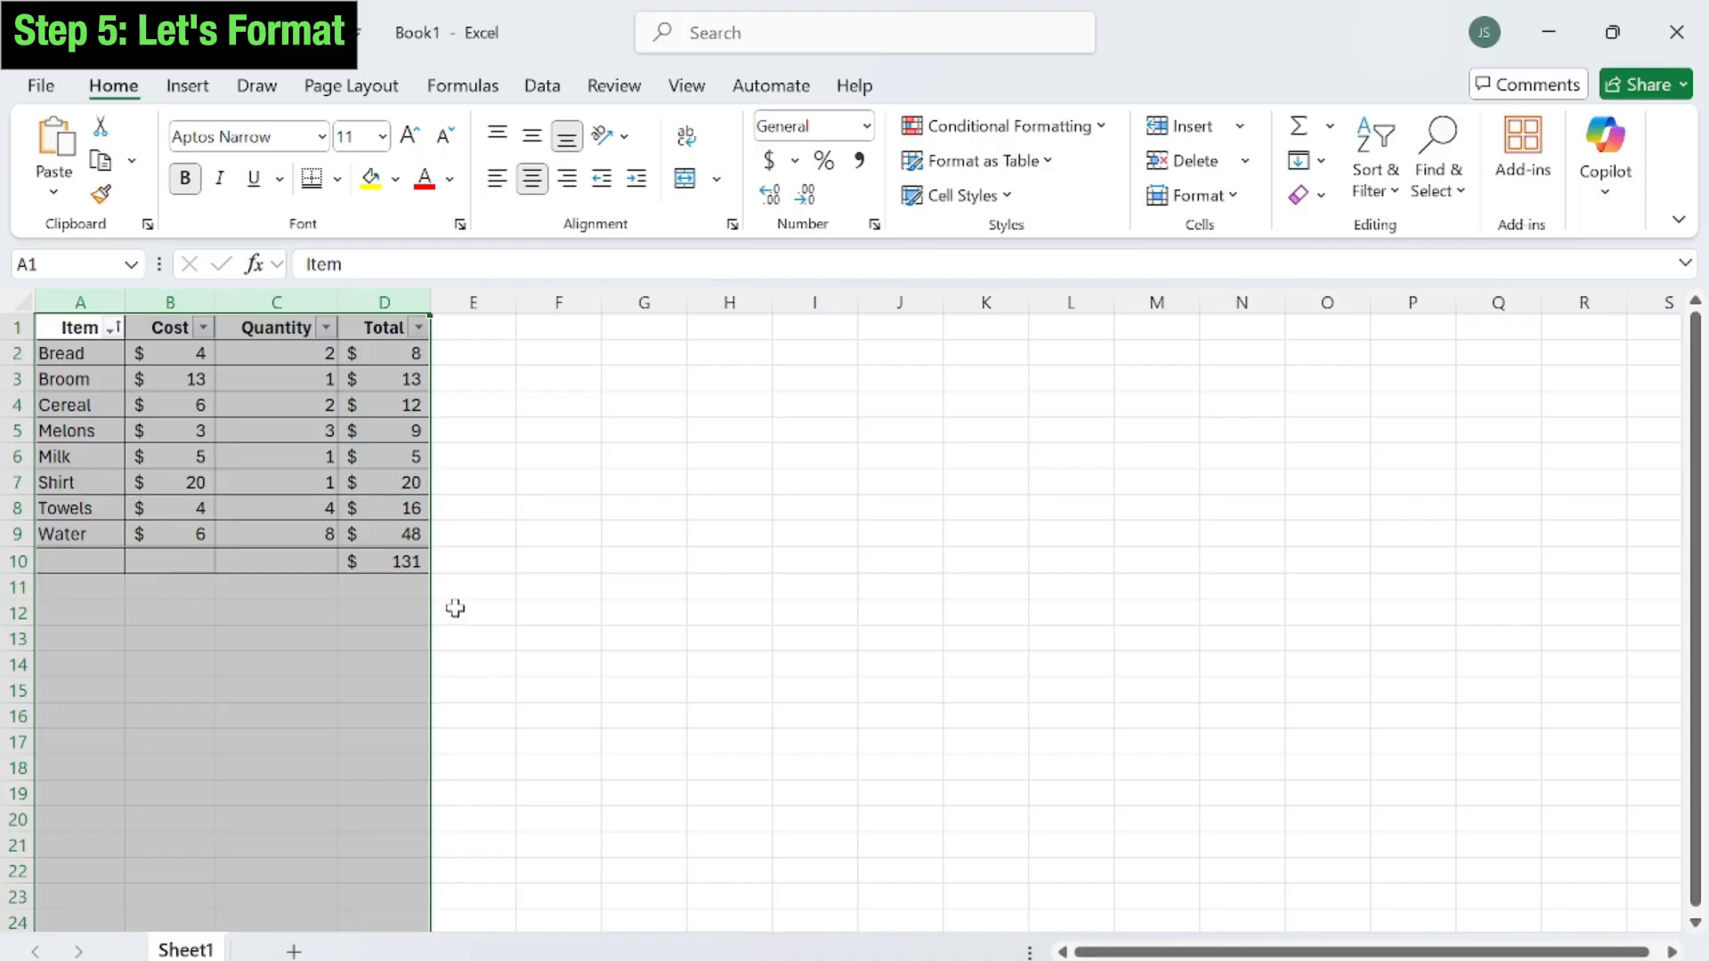
left_click(455, 608)
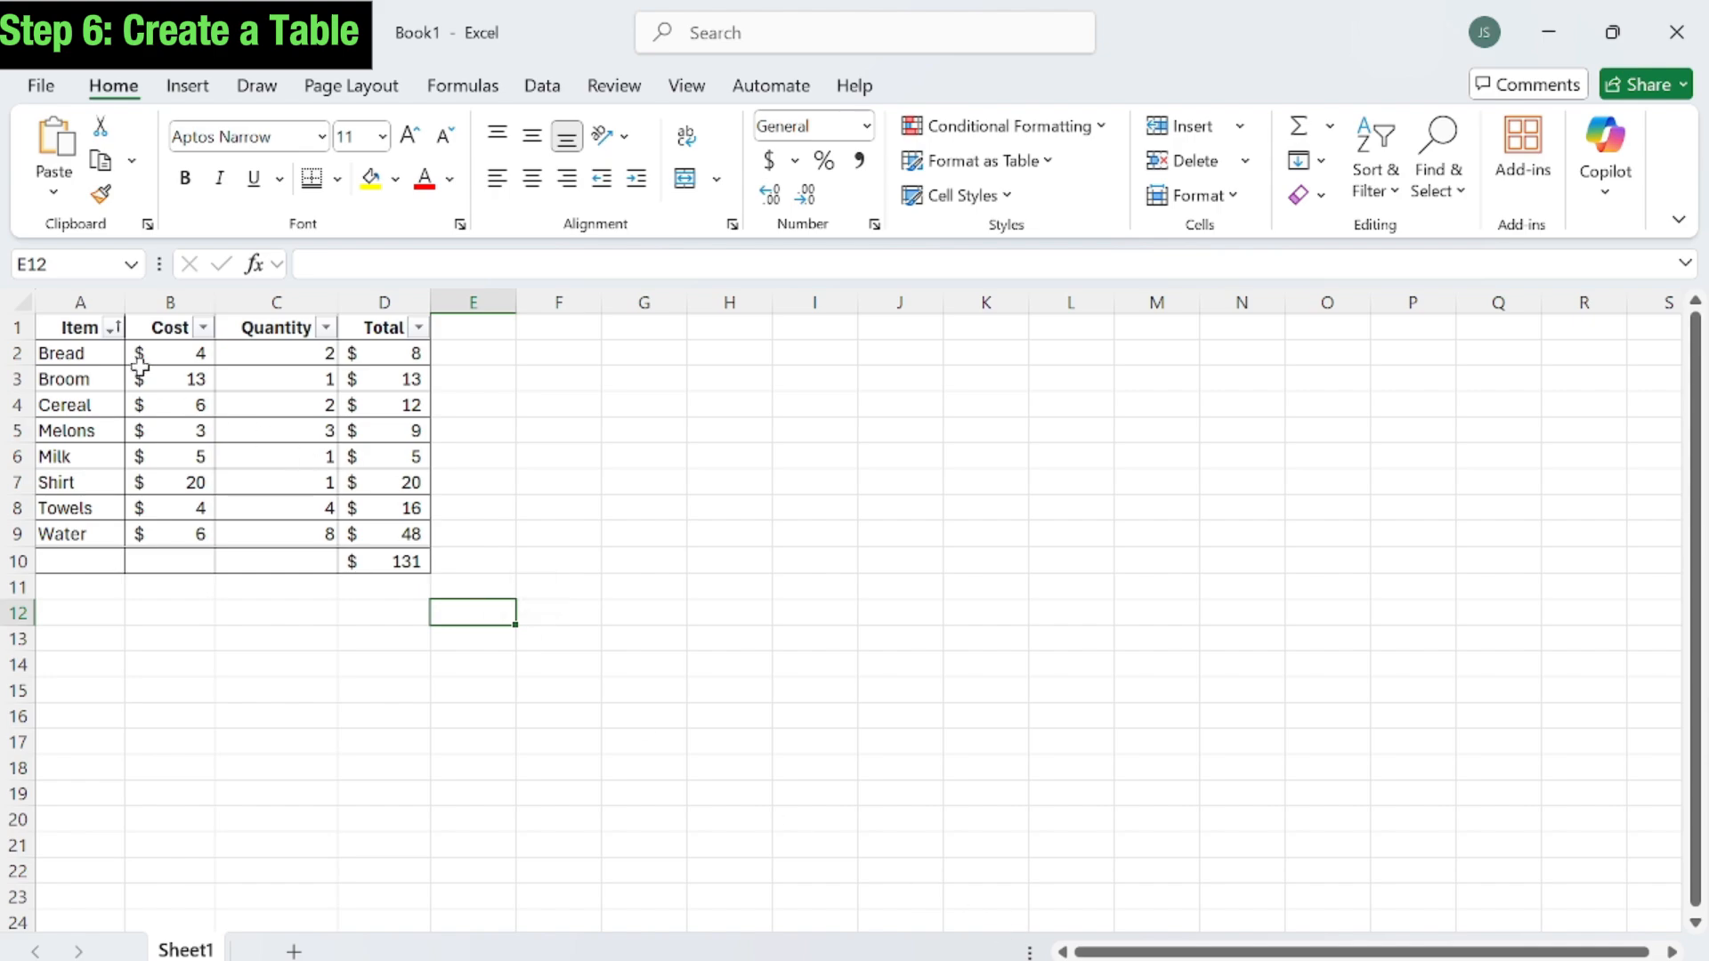
- Convert A1:D10 into a table with headers and give it the Light table style with a black header row
left_click_drag(81, 328, 384, 554)
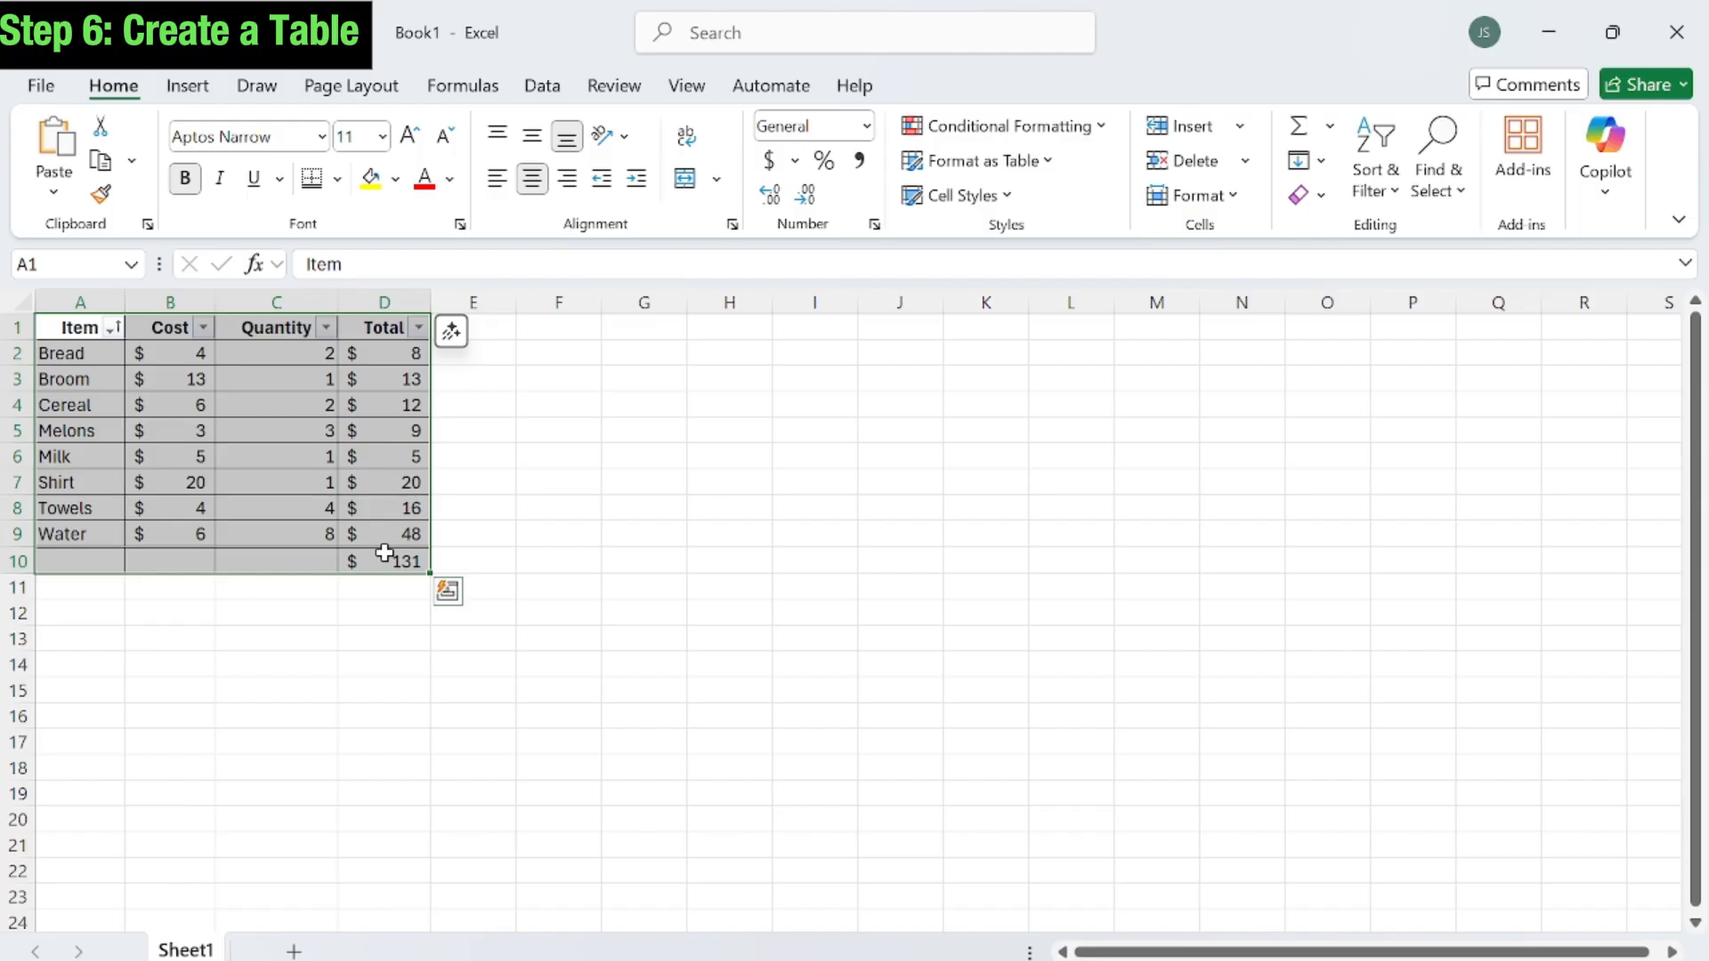
key("ctrl+t")
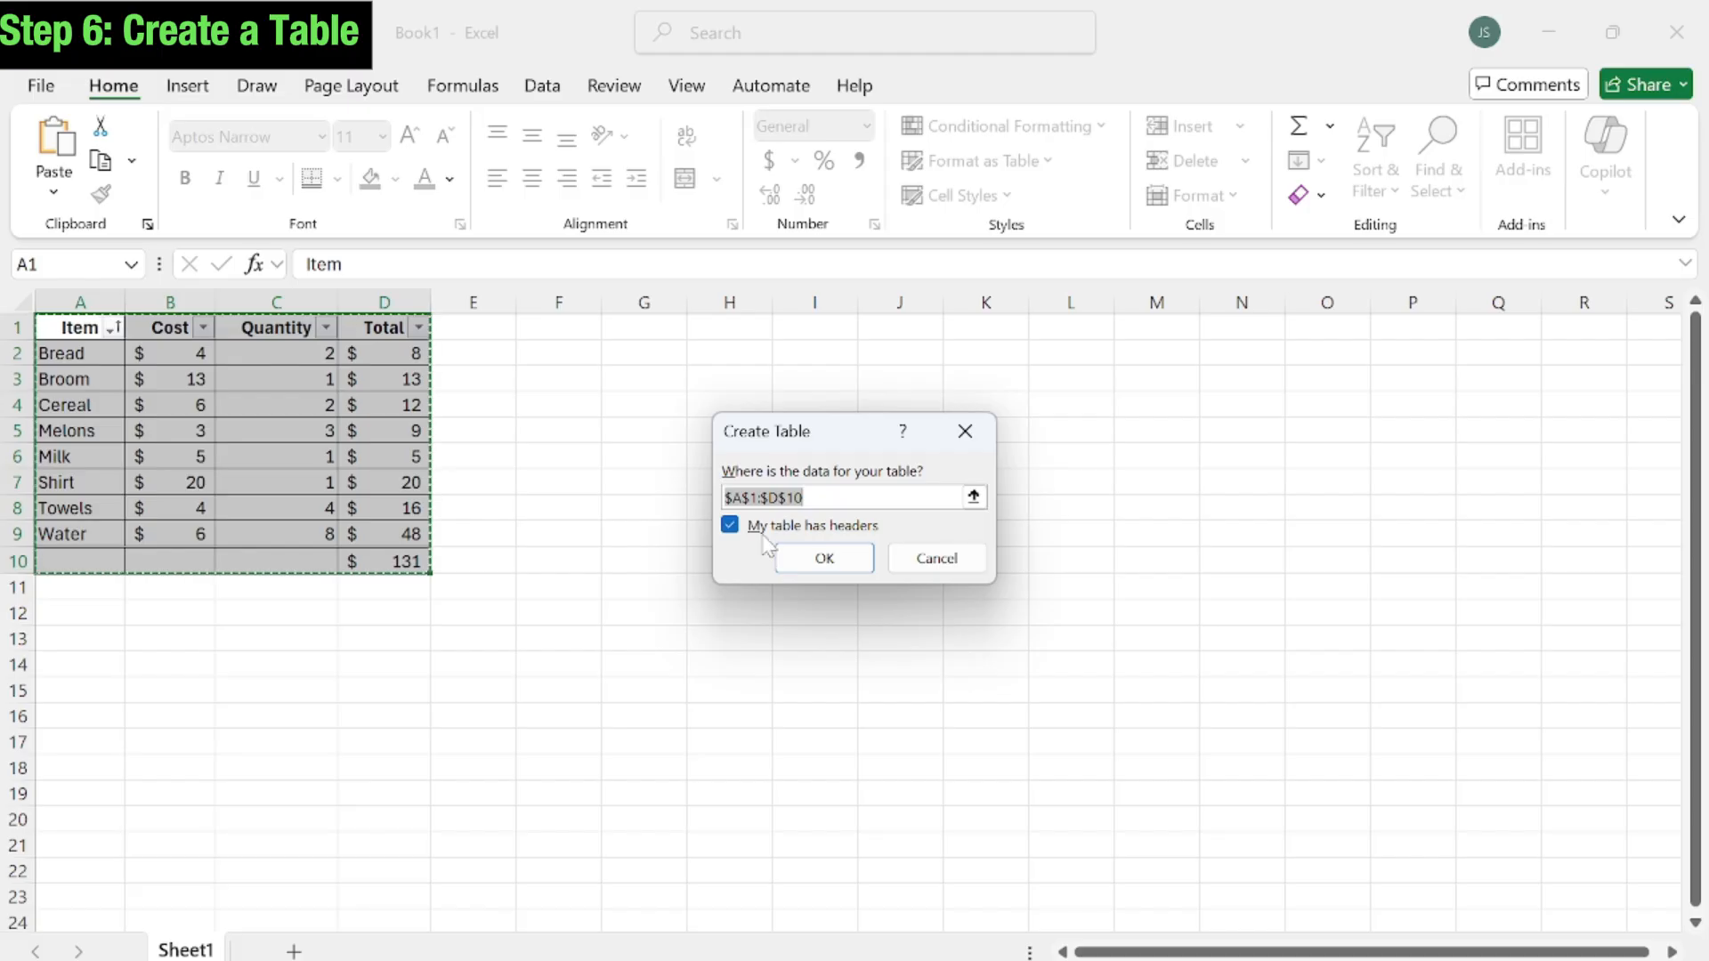
left_click(831, 557)
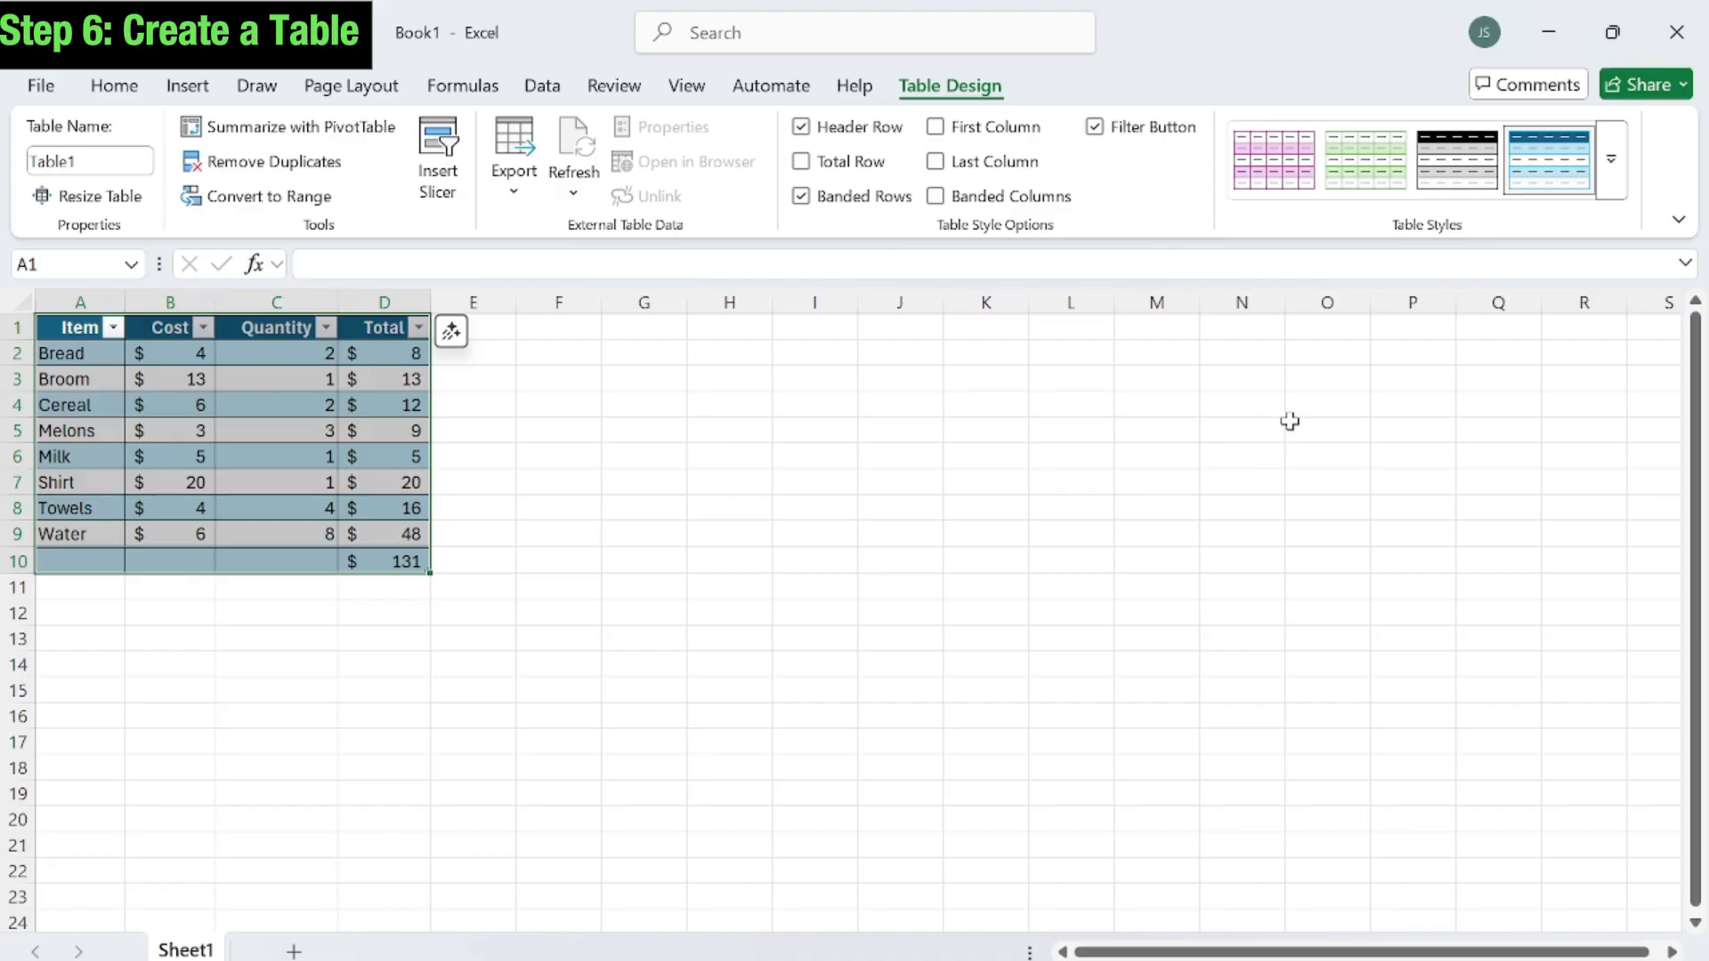
left_click(1611, 159)
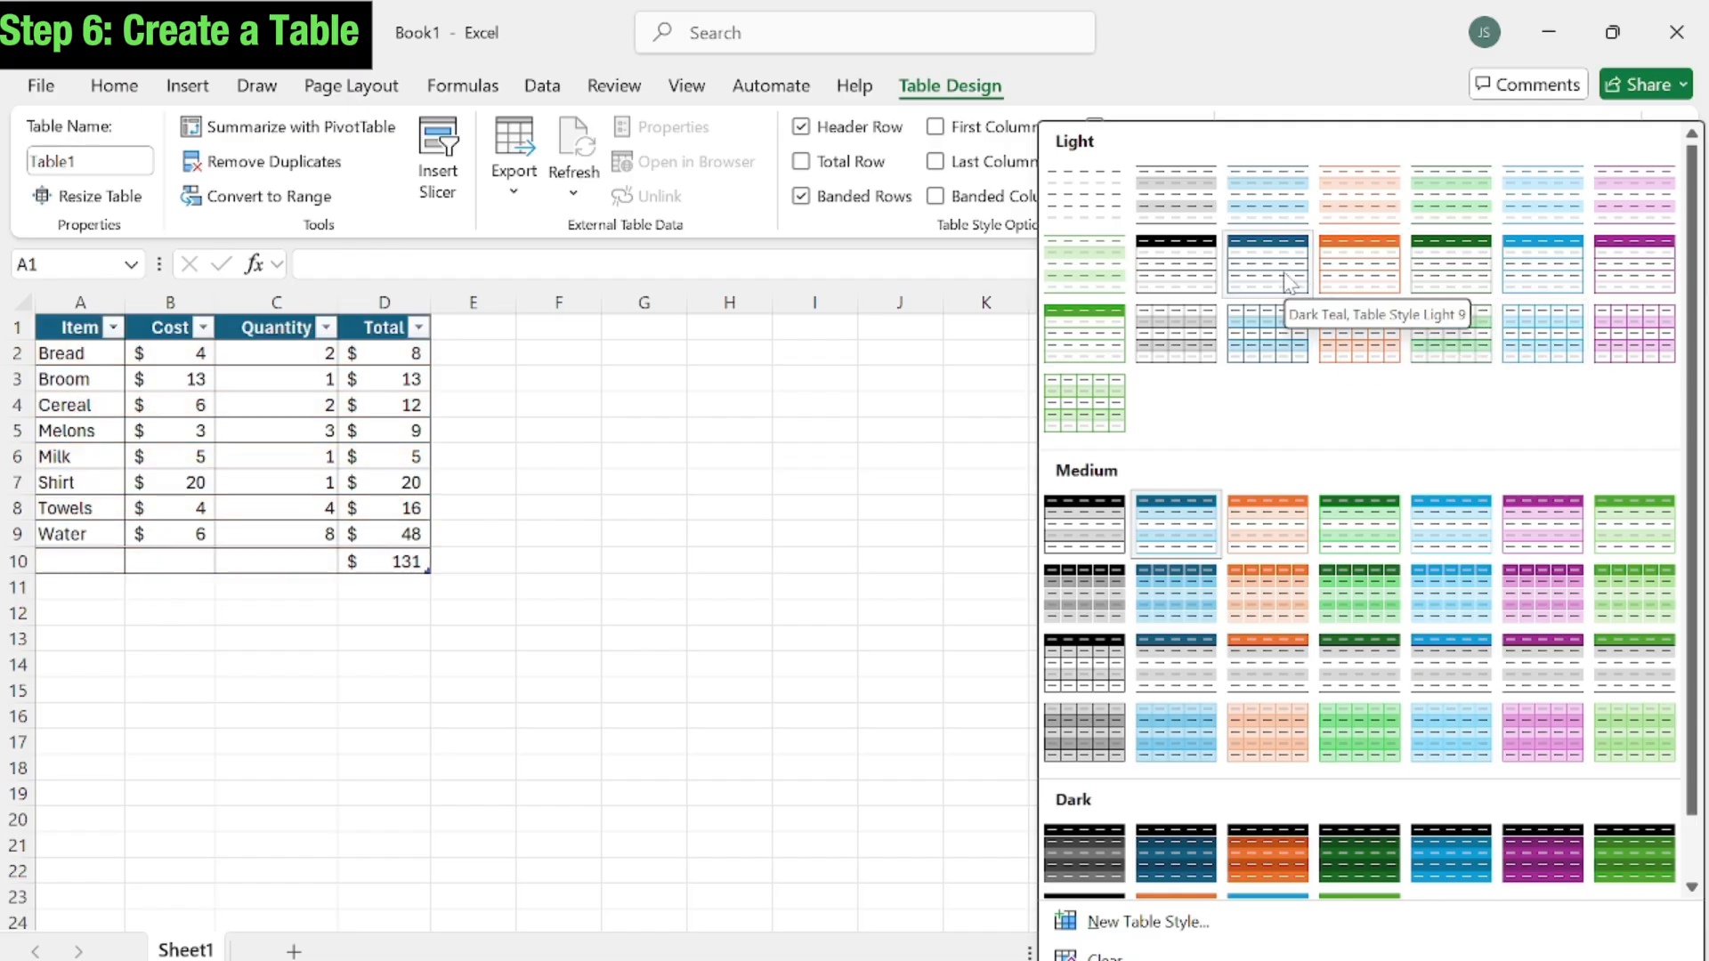
left_click(1193, 276)
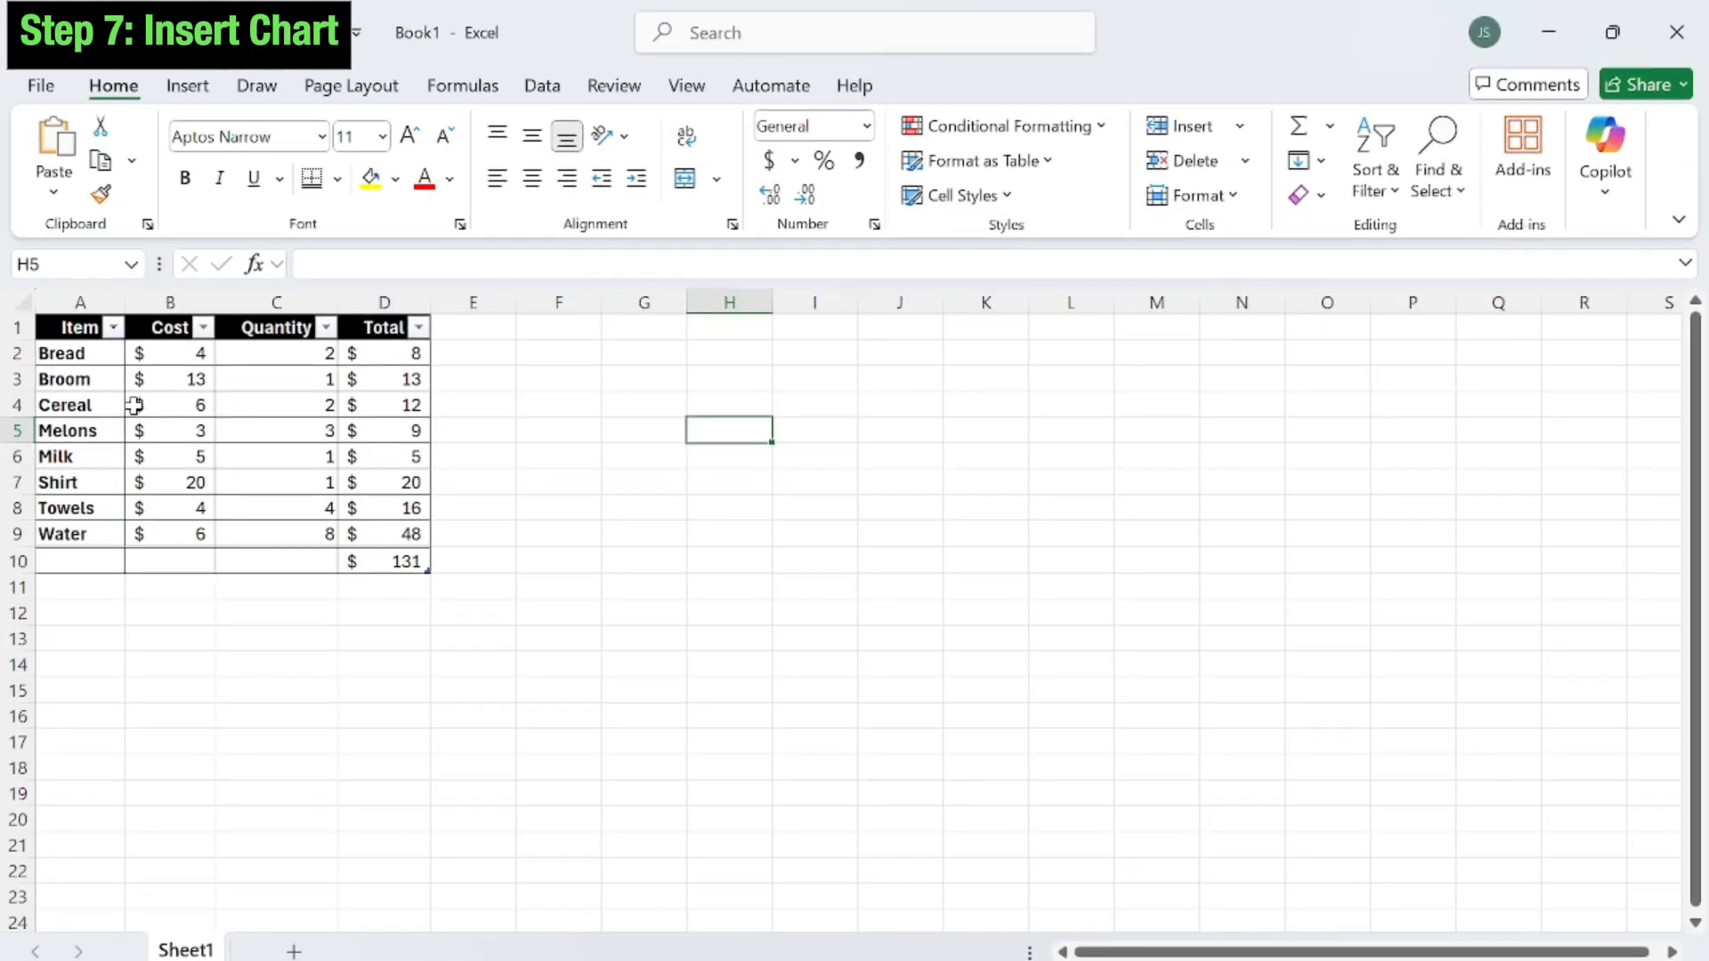
- Insert a 2-D clustered column chart from the Item and Total columns, A1:A9 and D1:D9, excluding the grand total row
left_click_drag(78, 327, 92, 527)
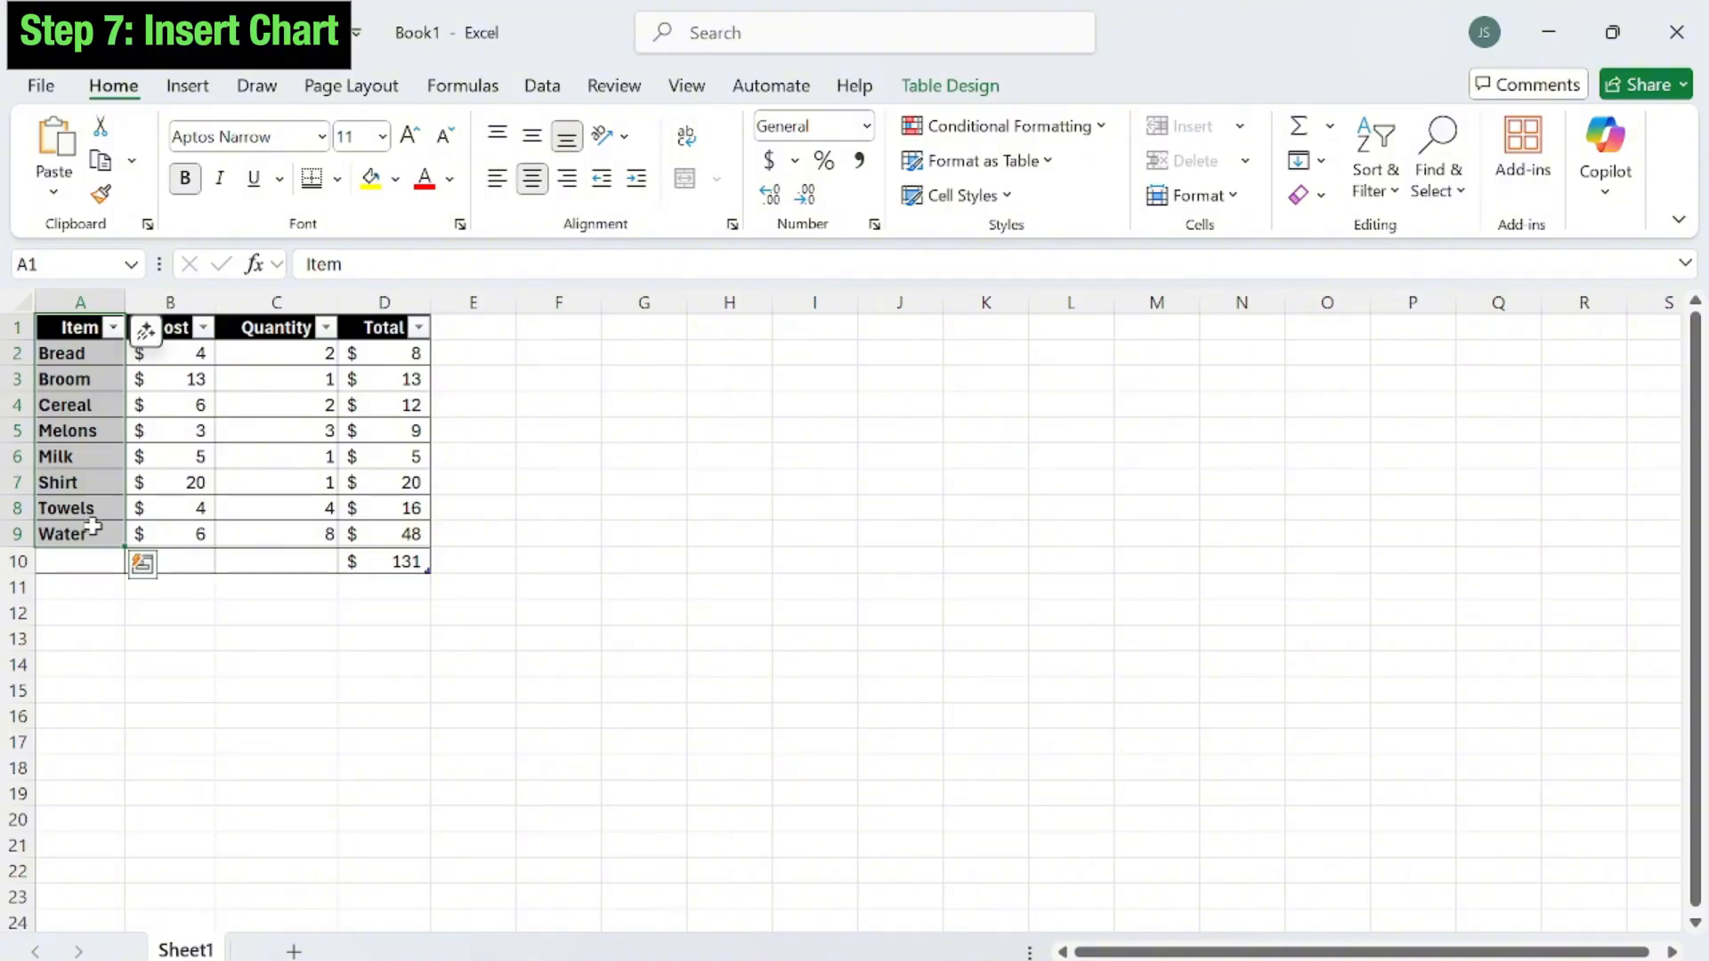
left_click(394, 328, "ctrl")
left_click_drag(394, 328, 398, 536)
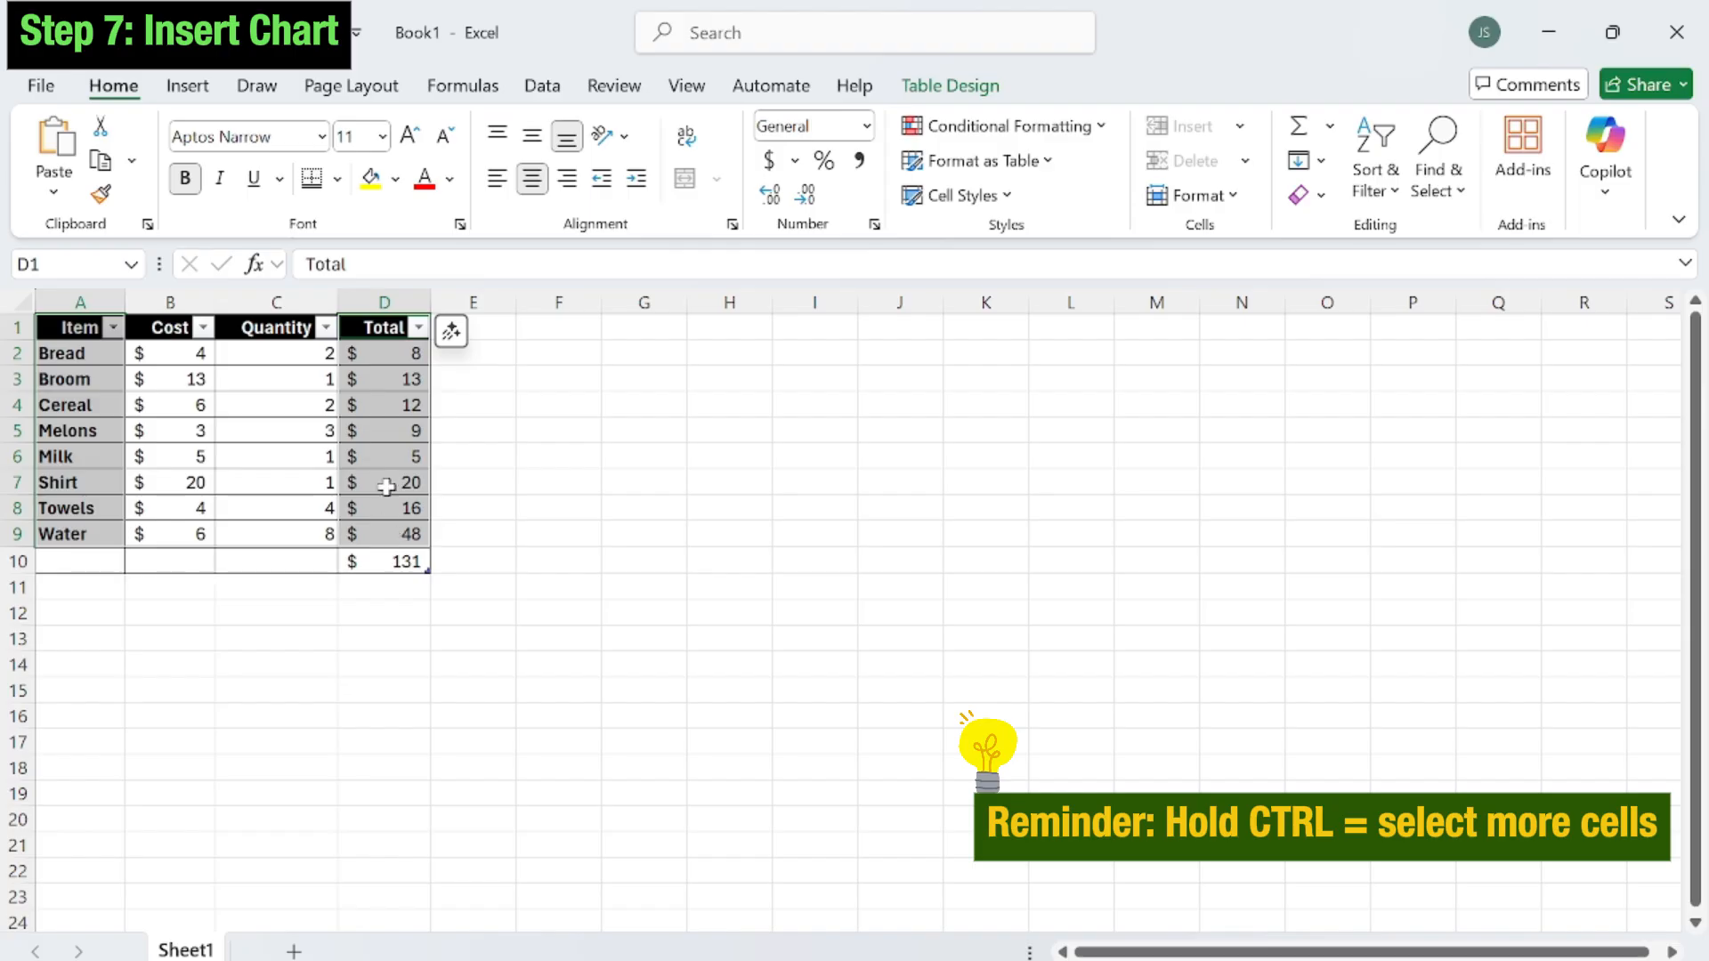
left_click(189, 86)
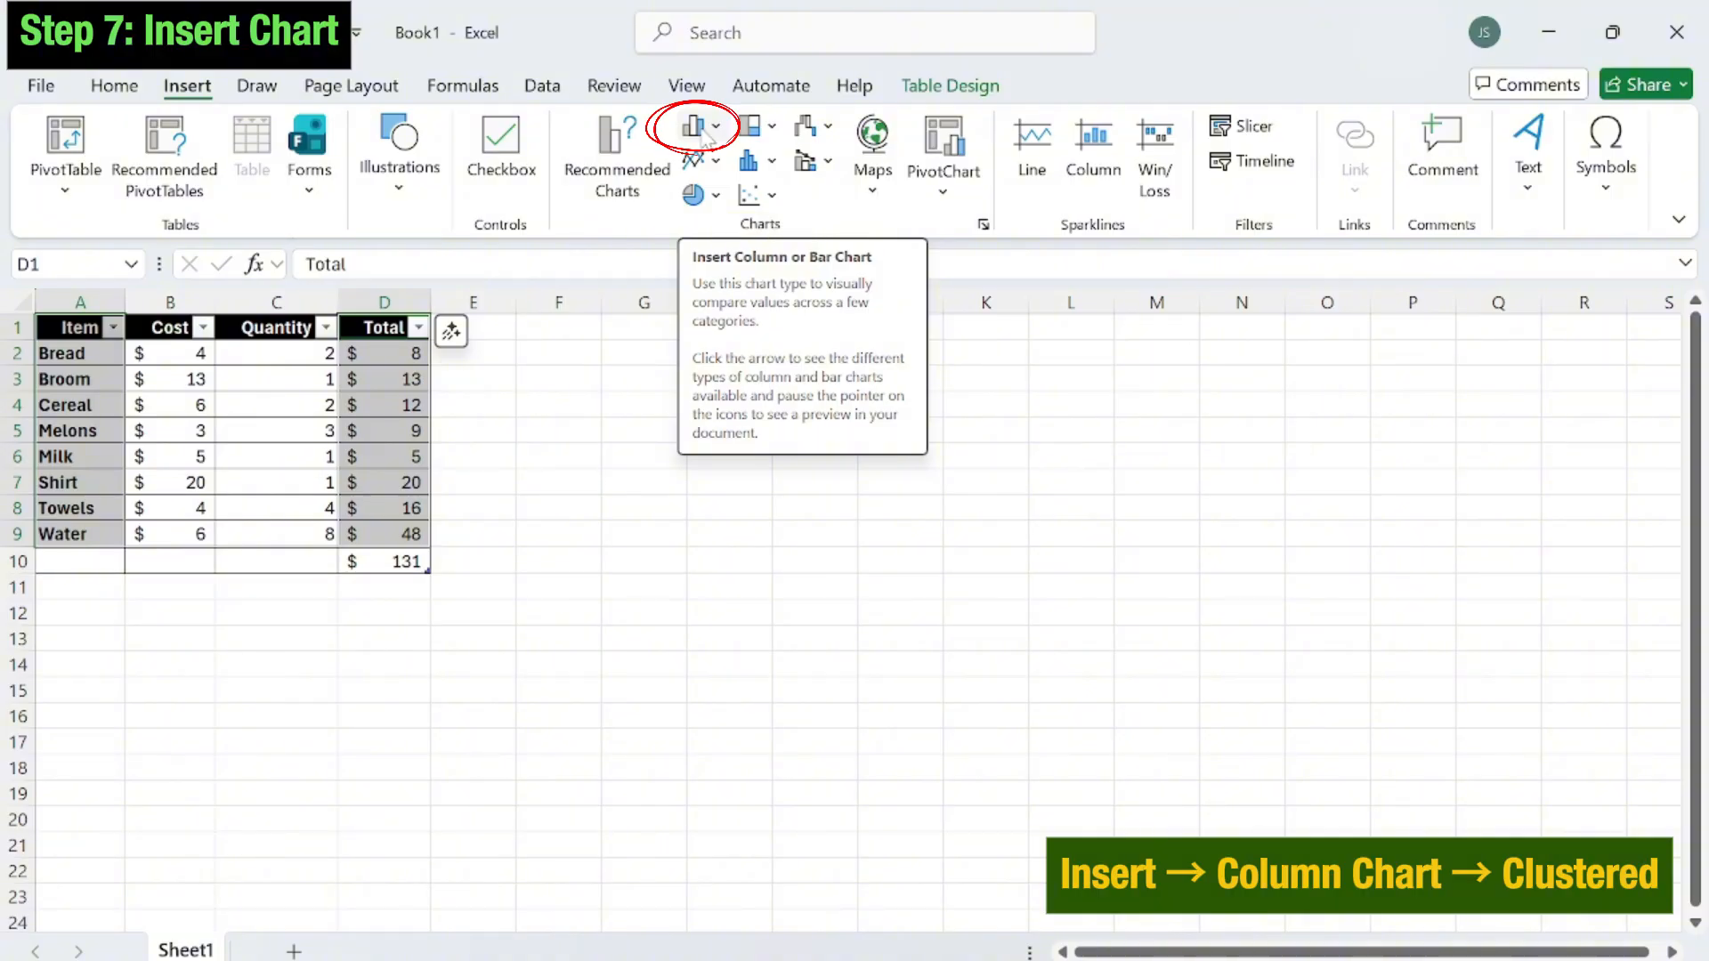
left_click(716, 127)
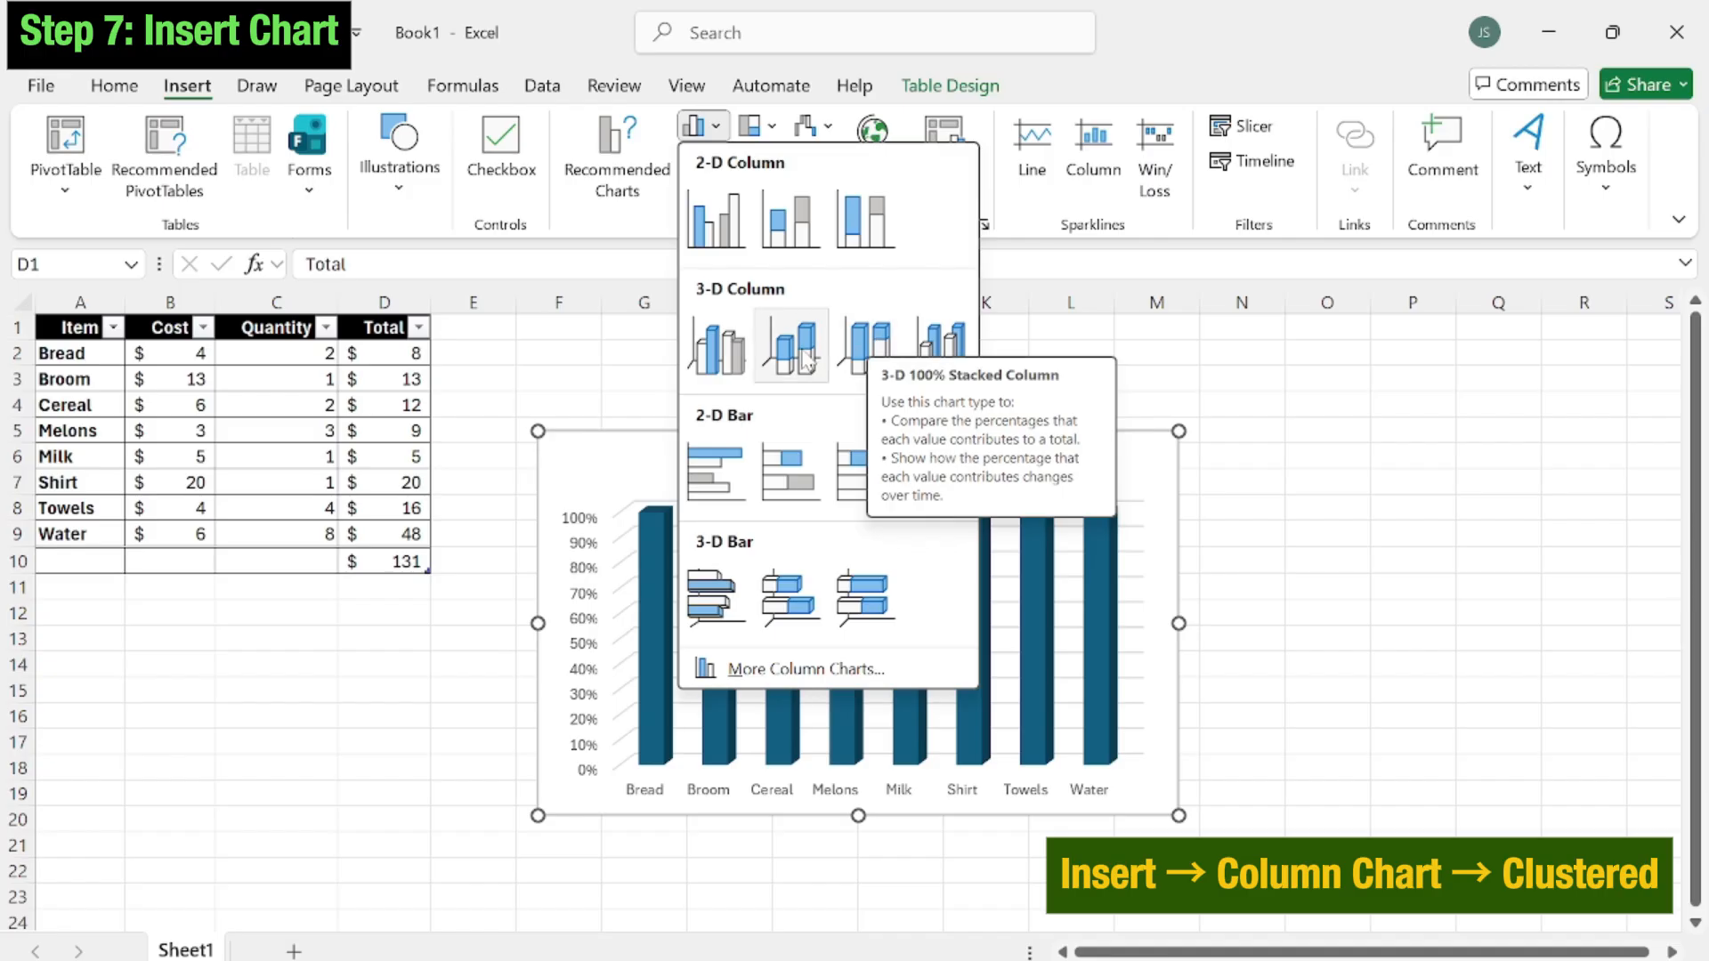
left_click(727, 222)
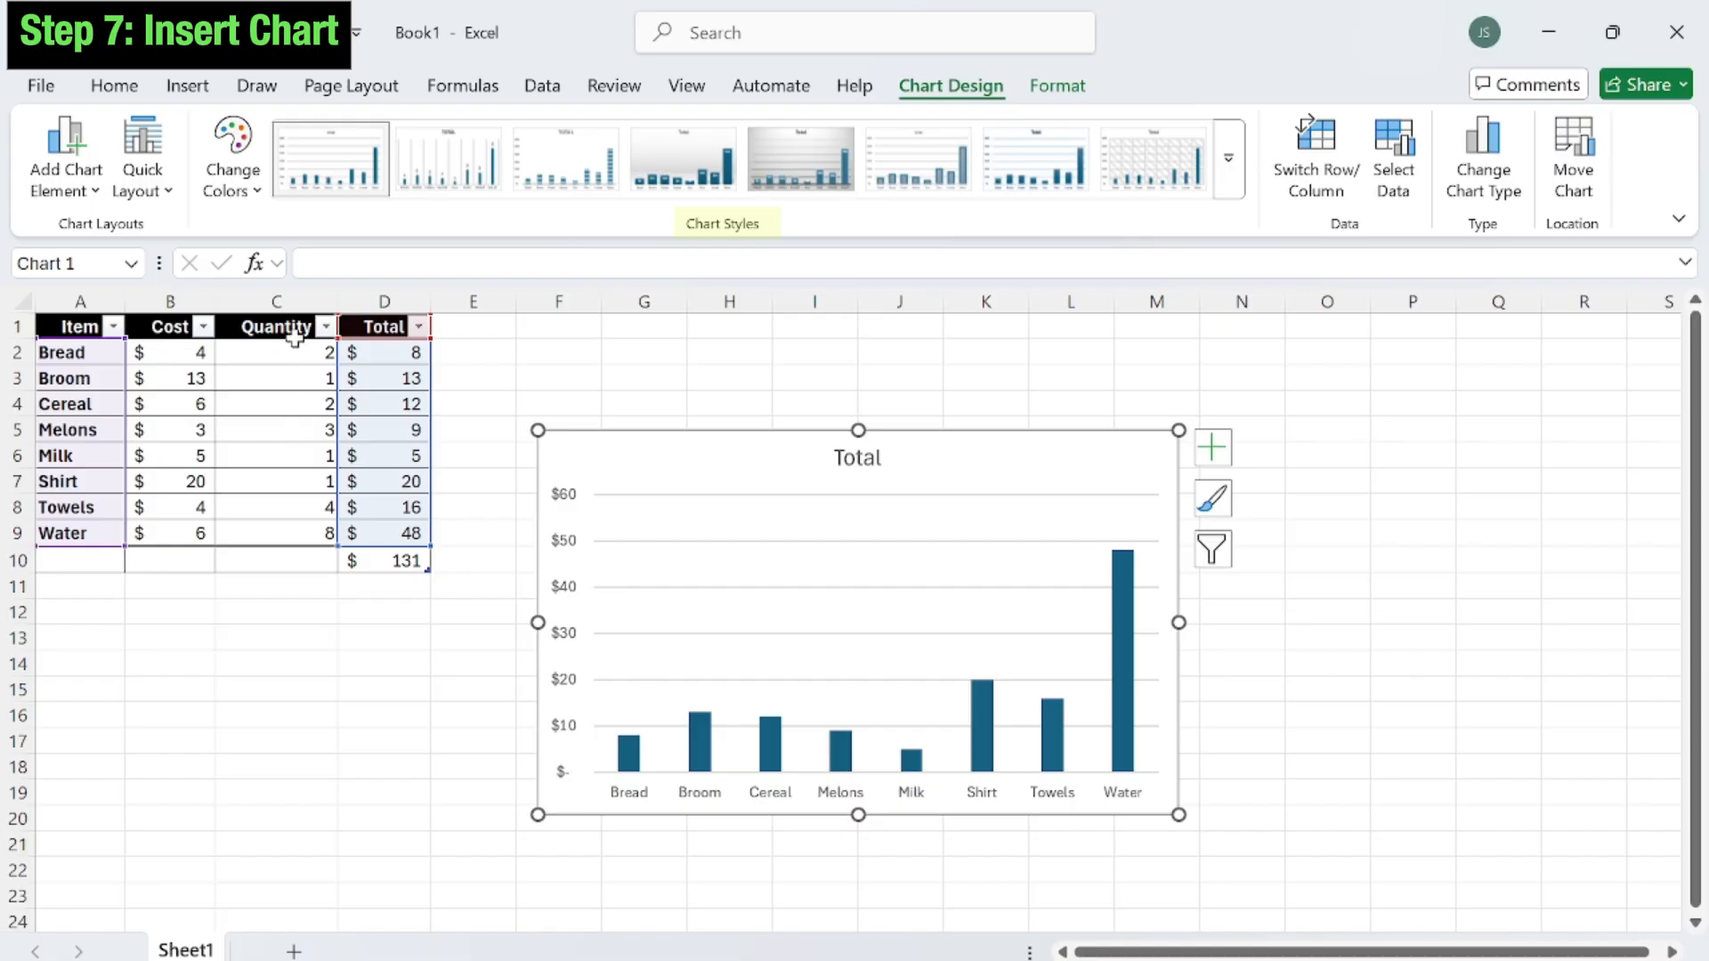
- Try the second chart style on the column chart, and settle on Style 7
left_click(450, 169)
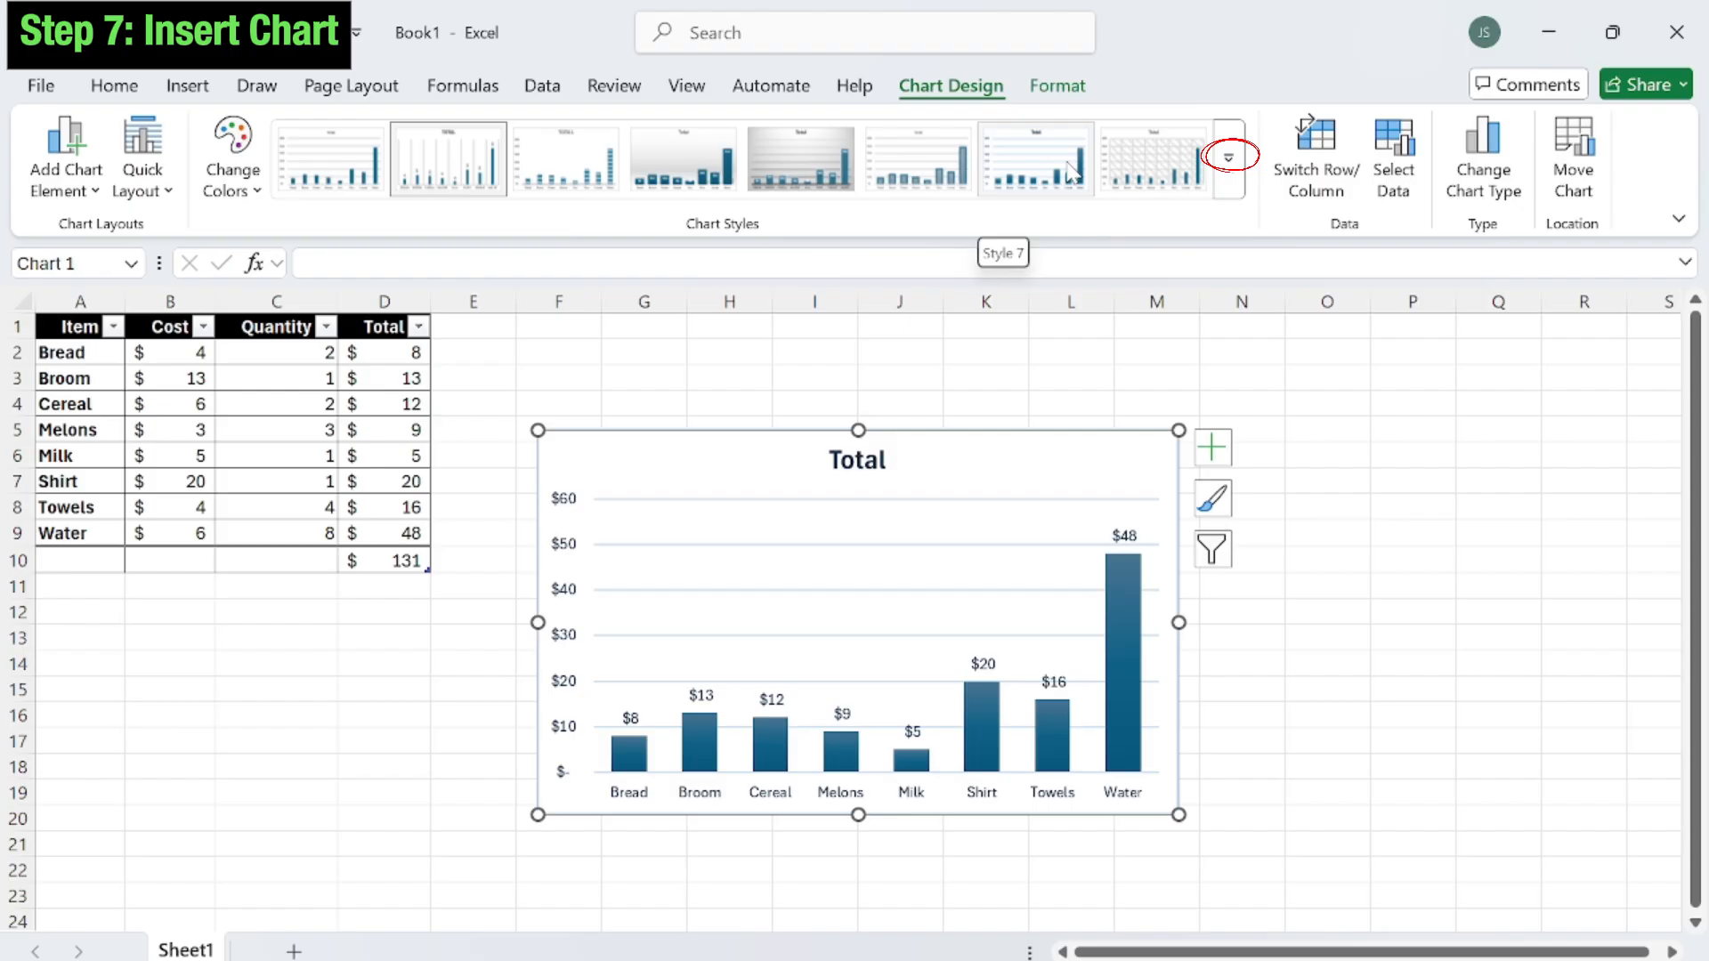
left_click(1072, 171)
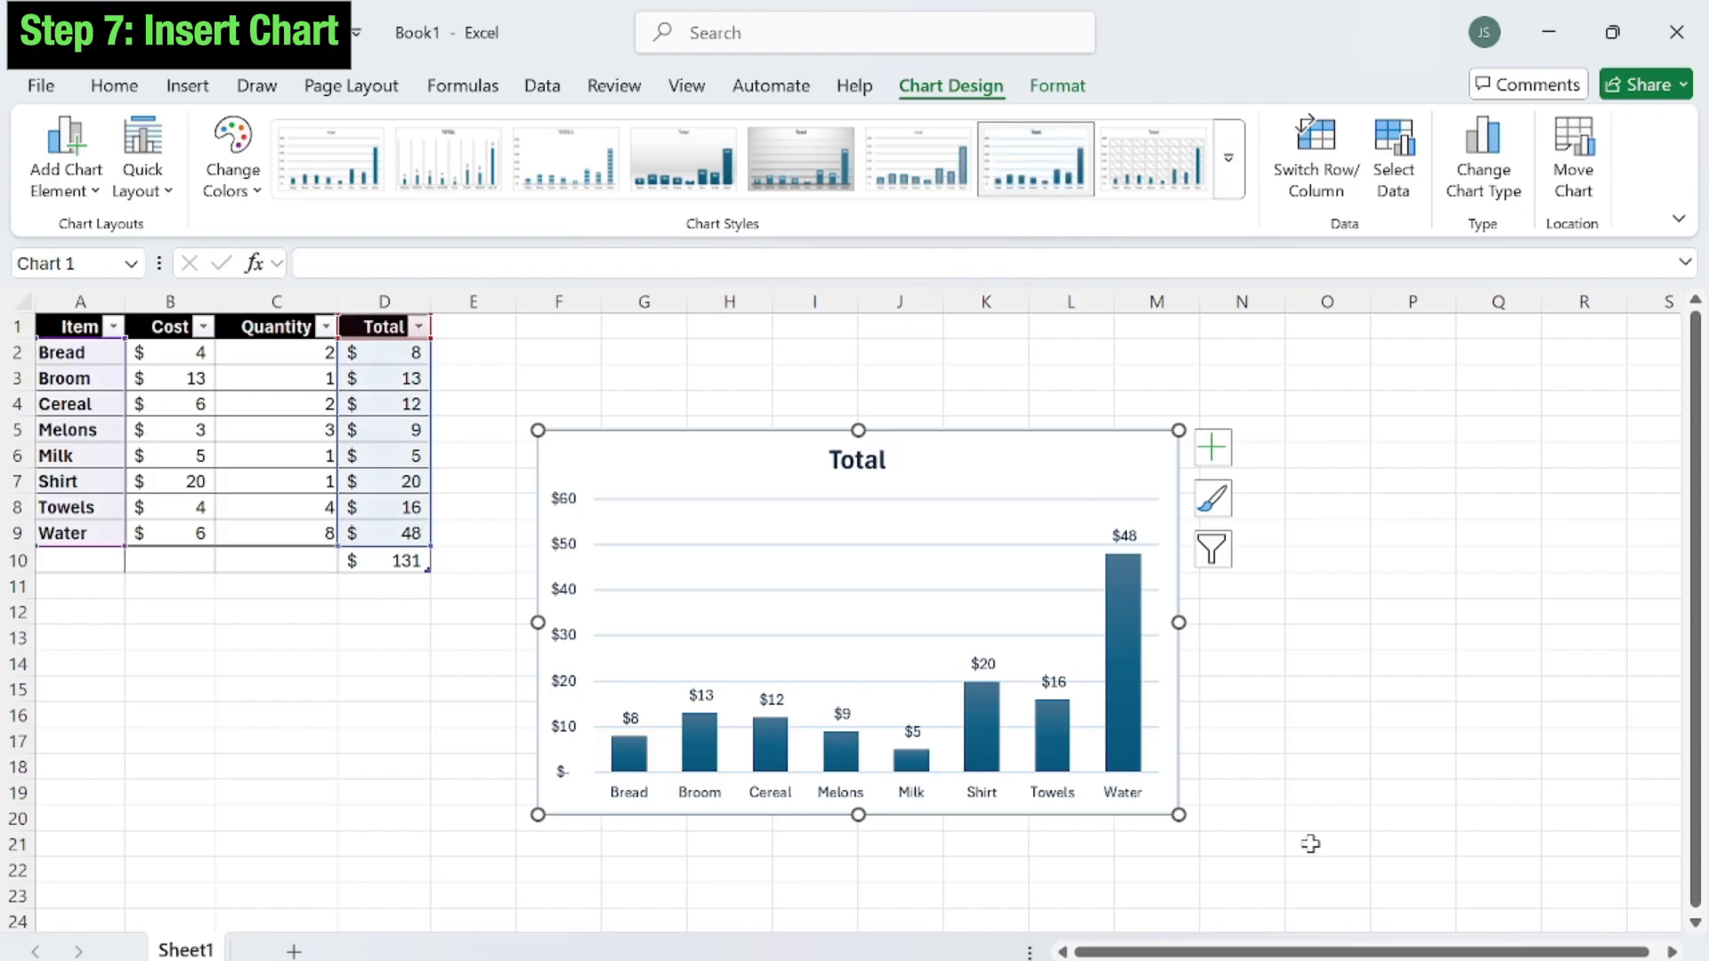
left_click(1312, 843)
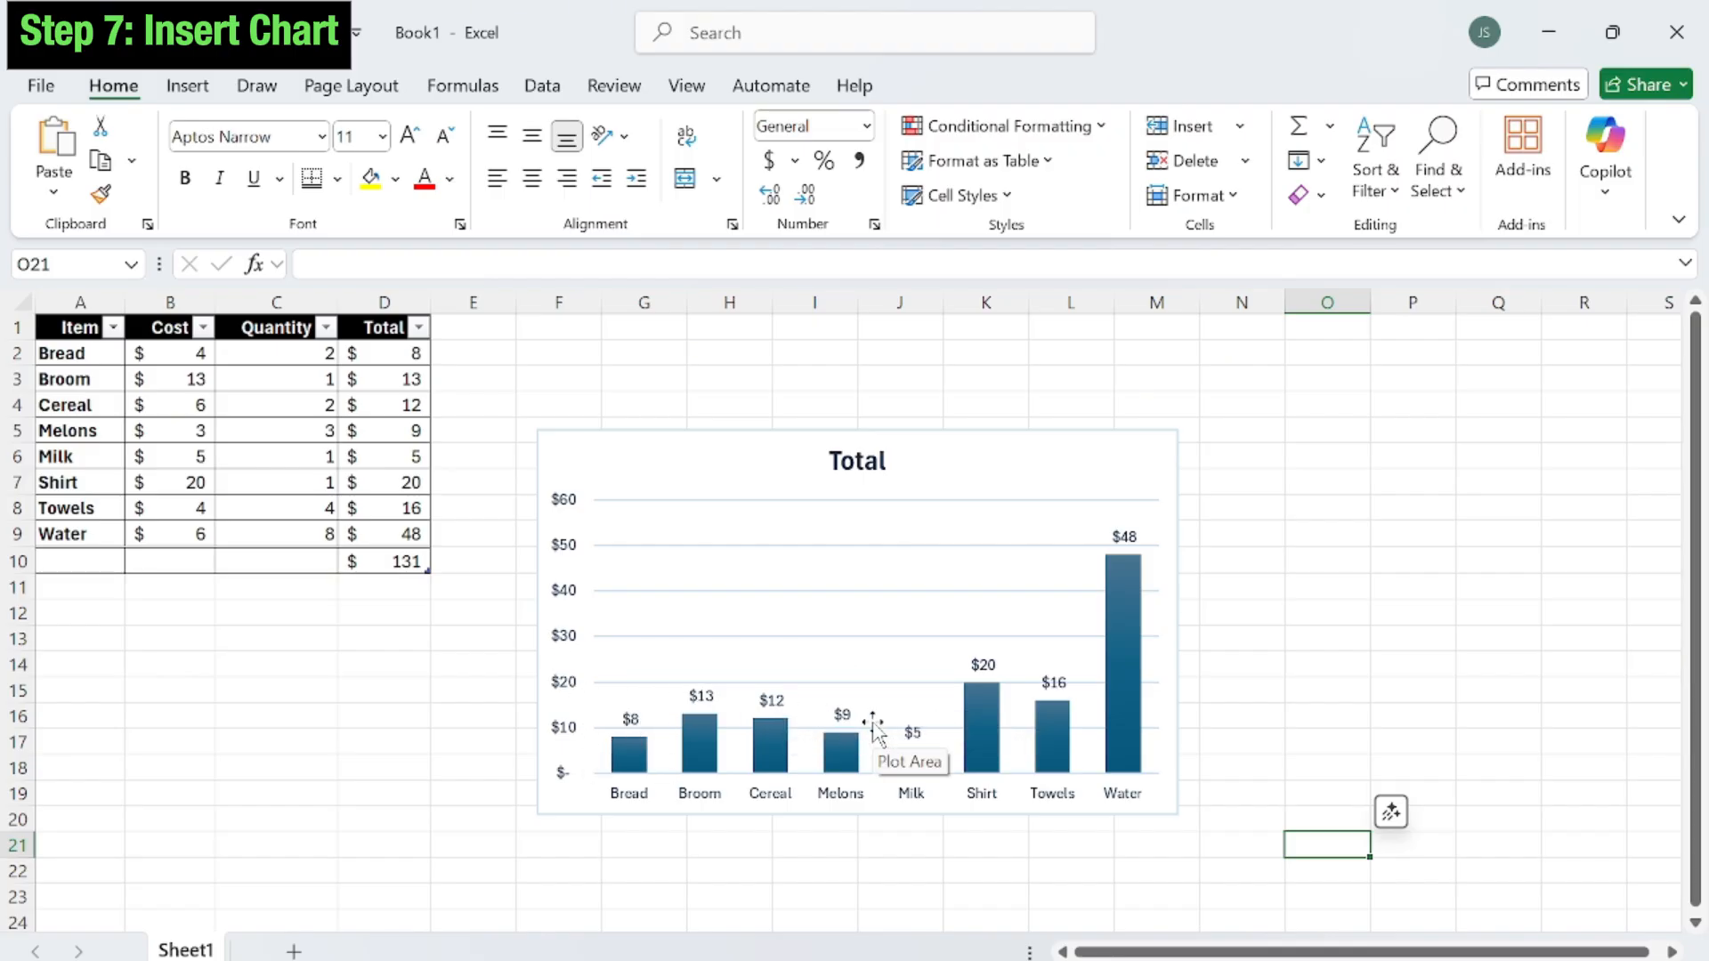
- Delete the data labels above the columns in the Total chart
left_click(837, 716)
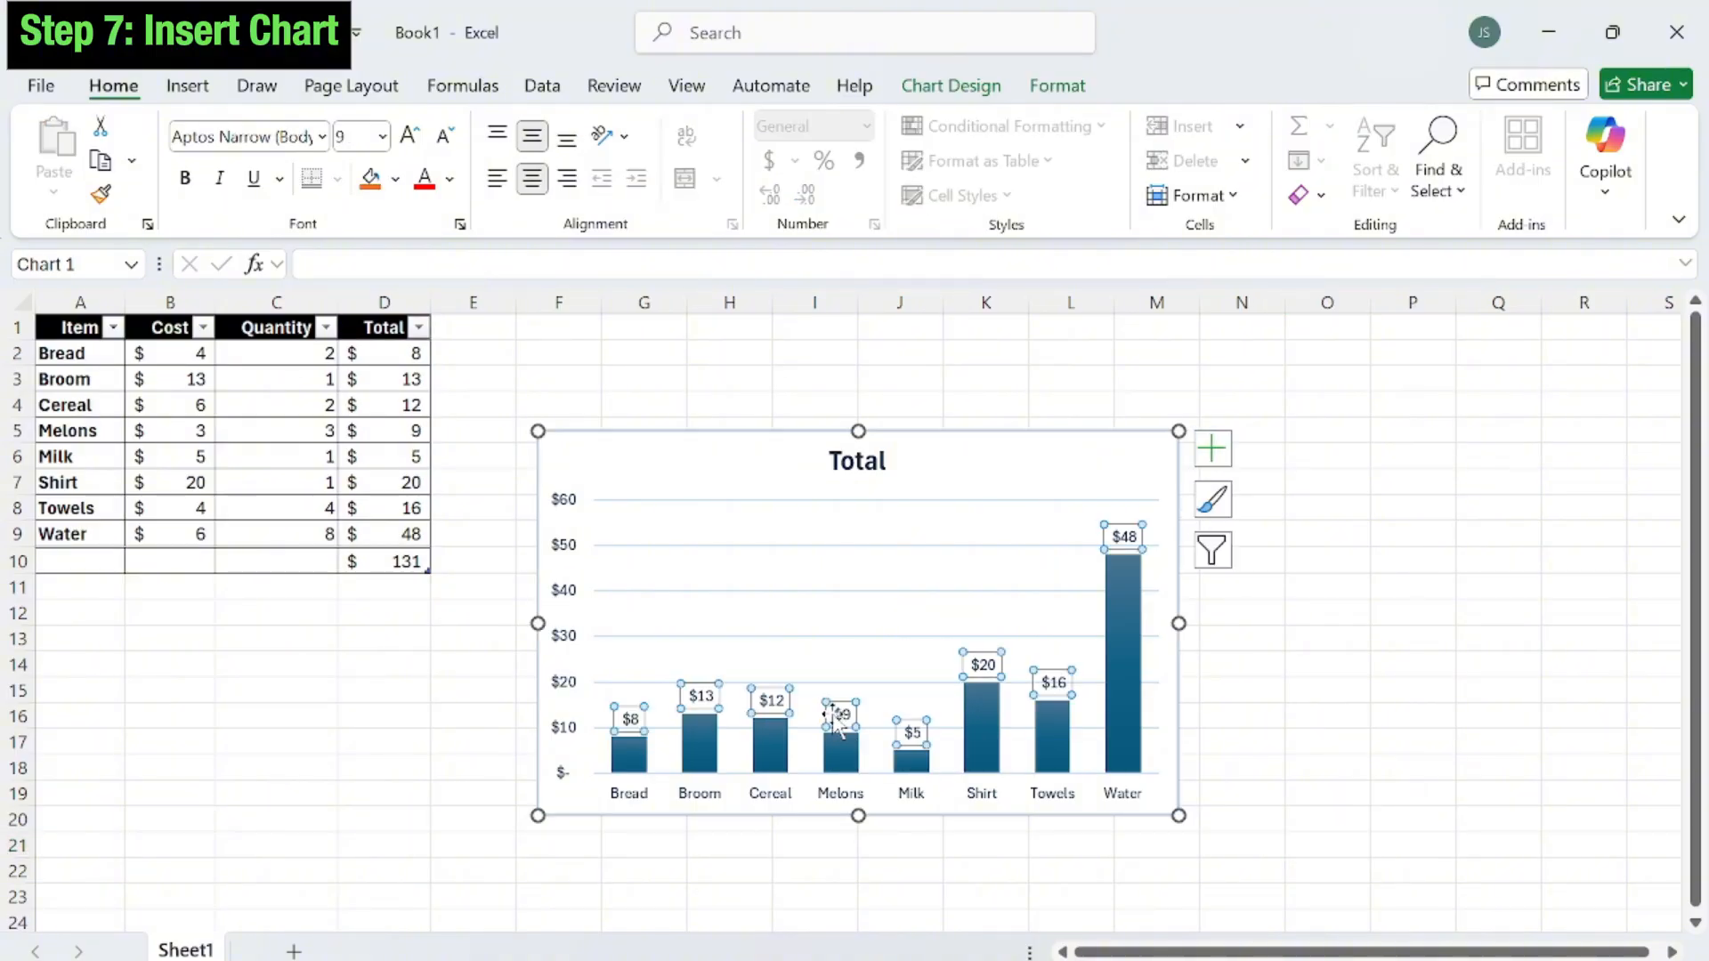
key("Delete")
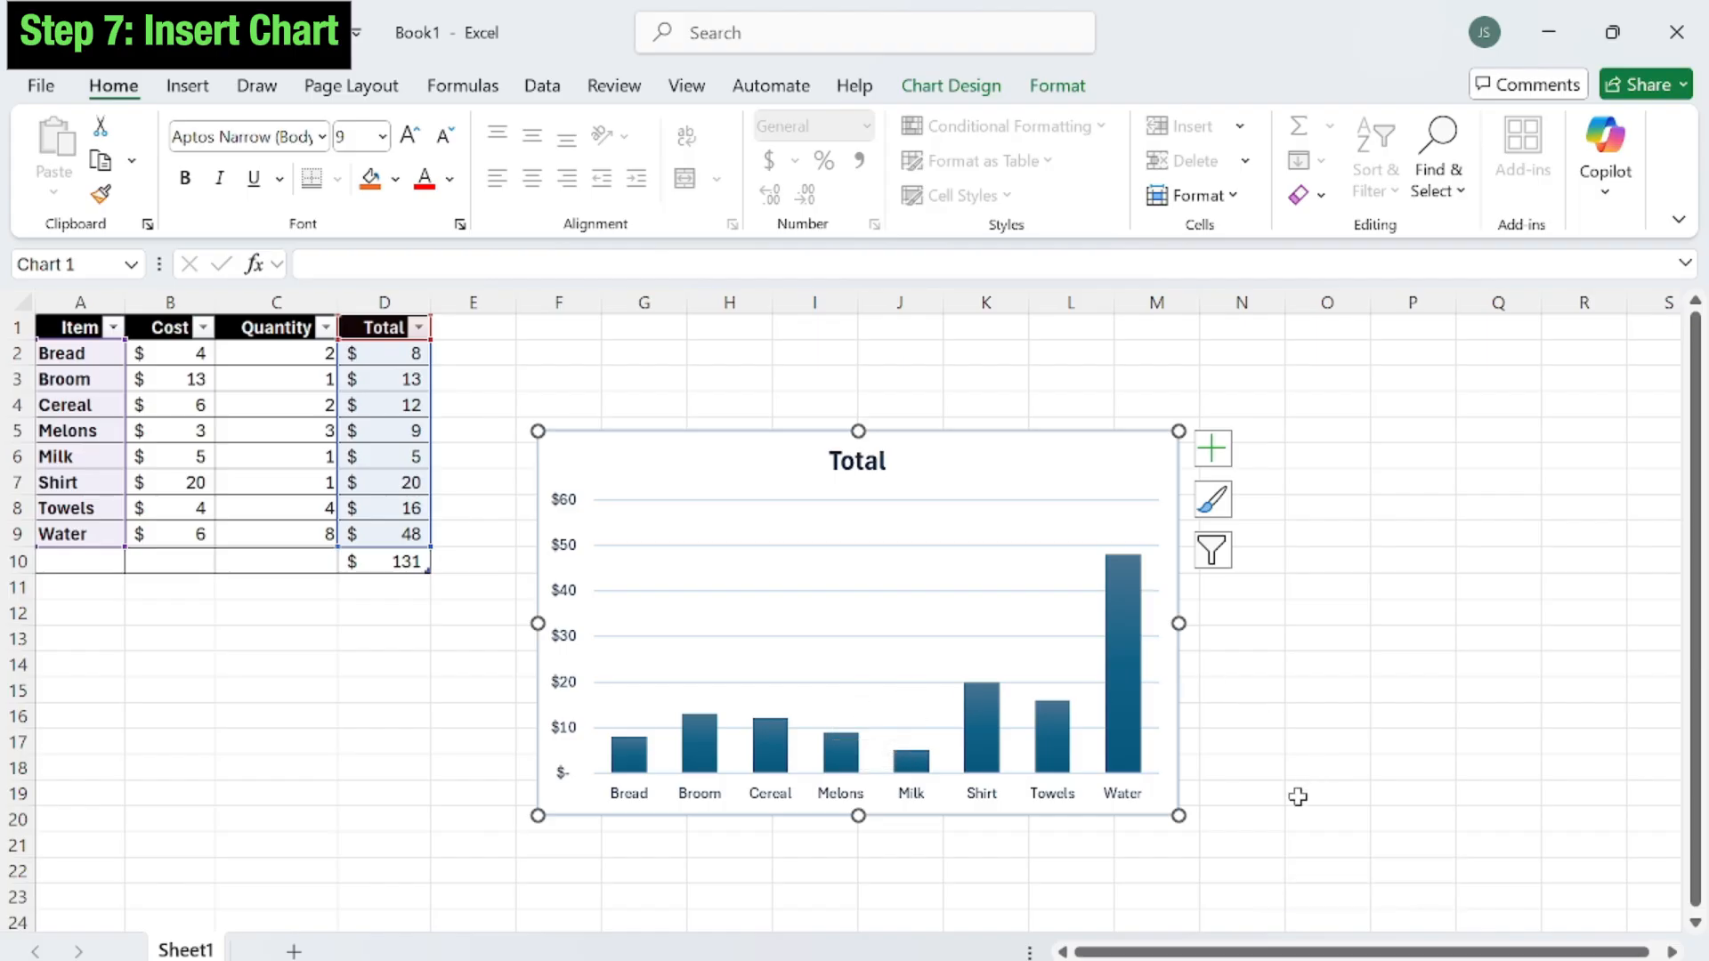
left_click(1350, 837)
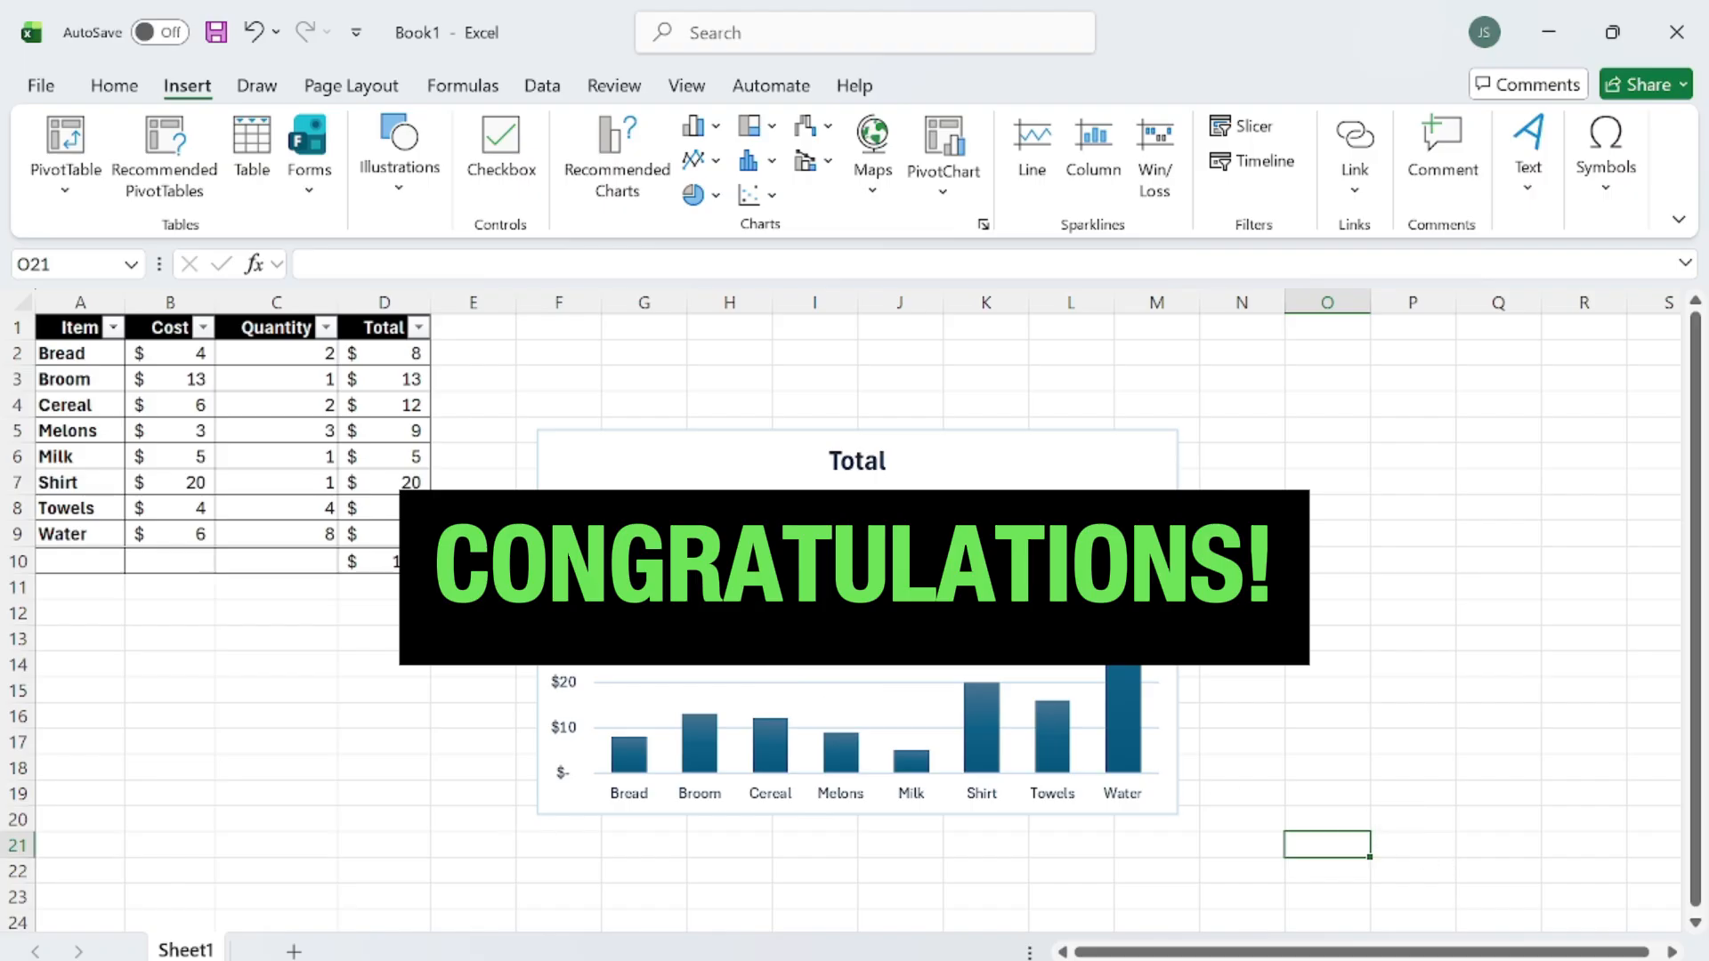
- Review the finished table A1:D10, the grand total formula in D10 and the area around the chart
left_click(84, 332)
left_click_drag(97, 340, 376, 553)
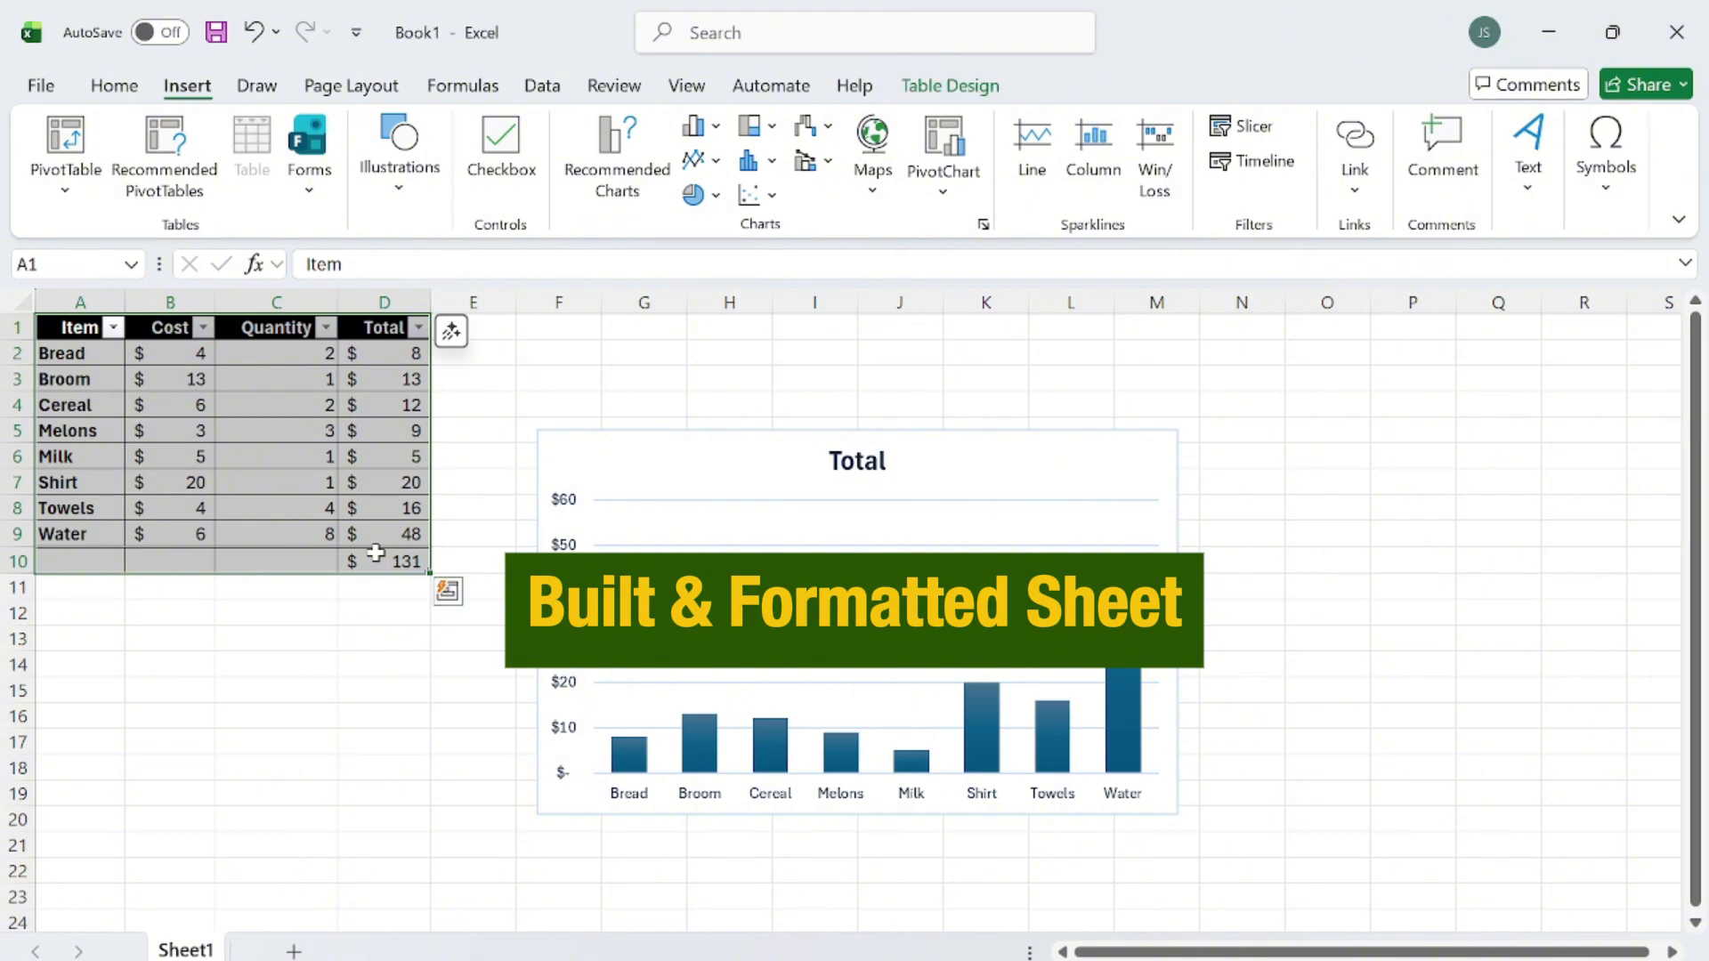
left_click(379, 559)
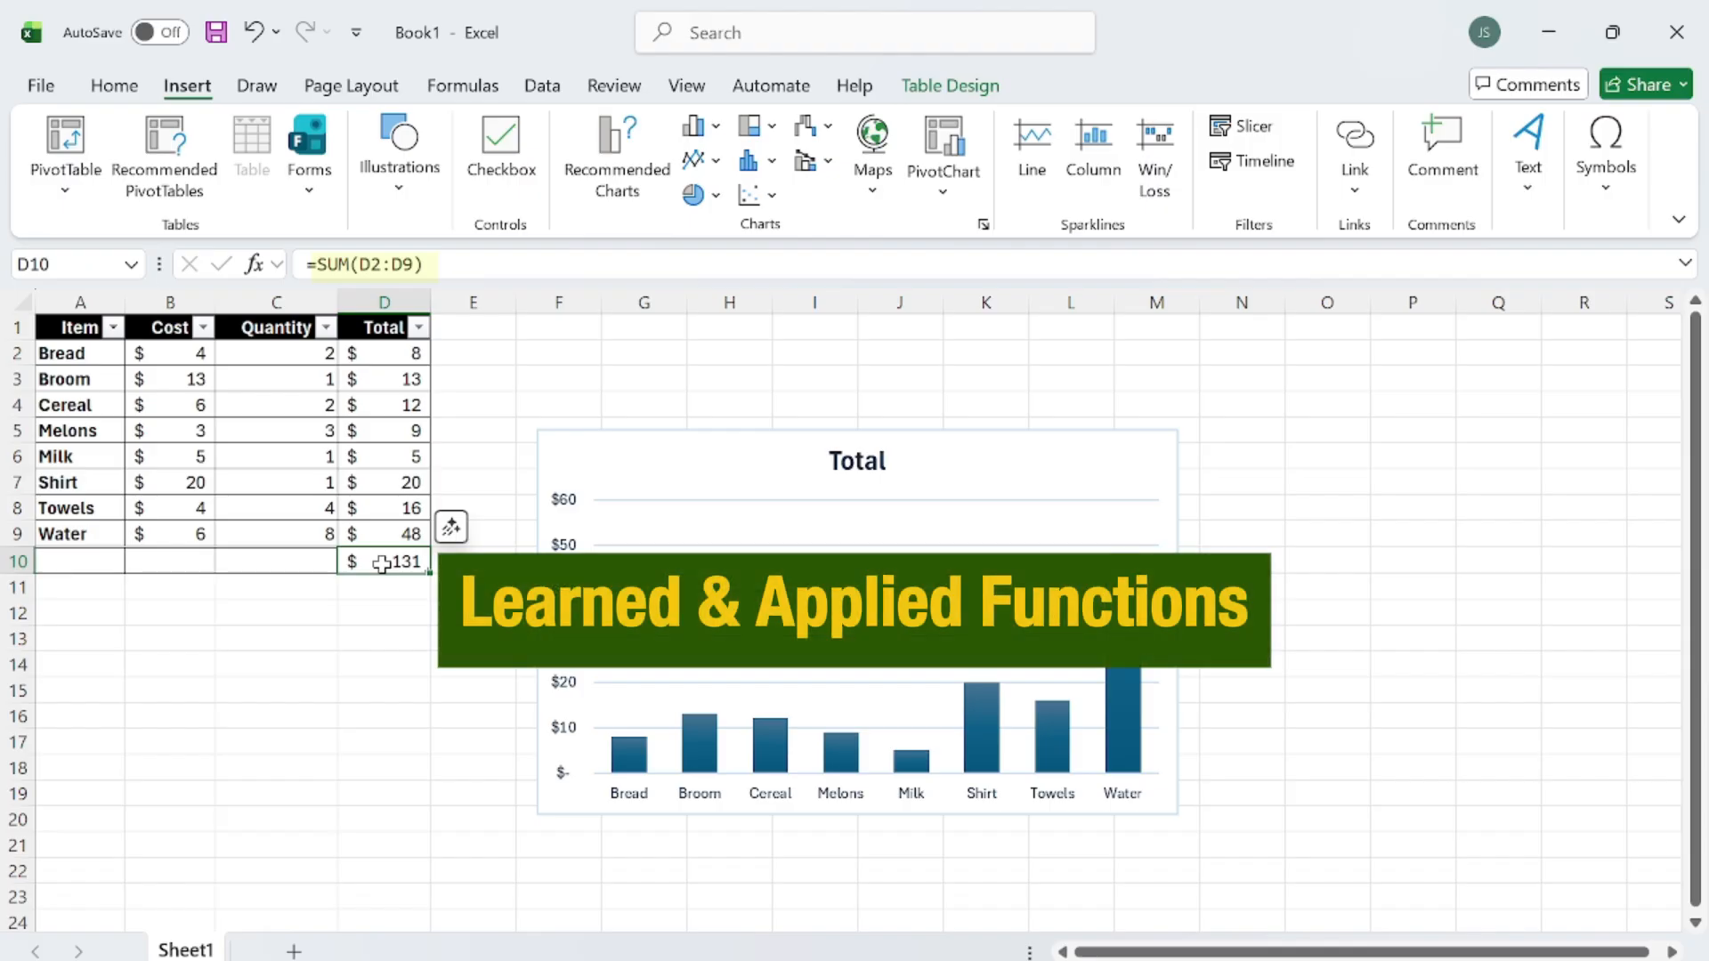
left_click_drag(472, 405, 1173, 857)
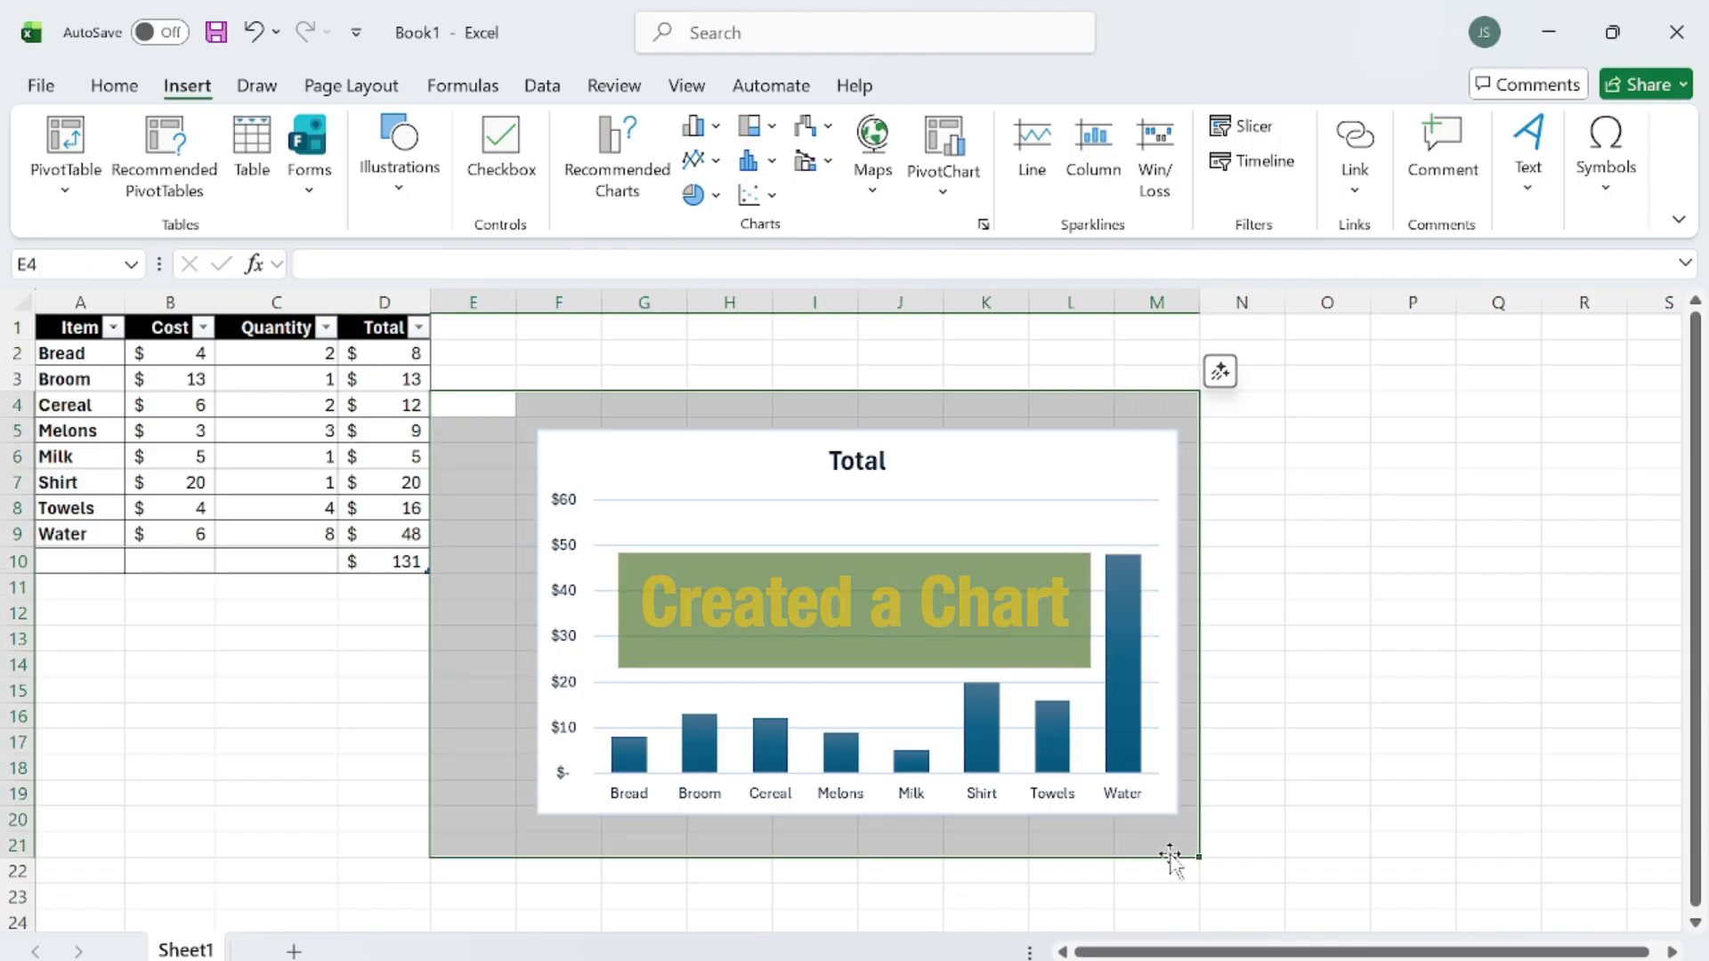
left_click(1580, 841)
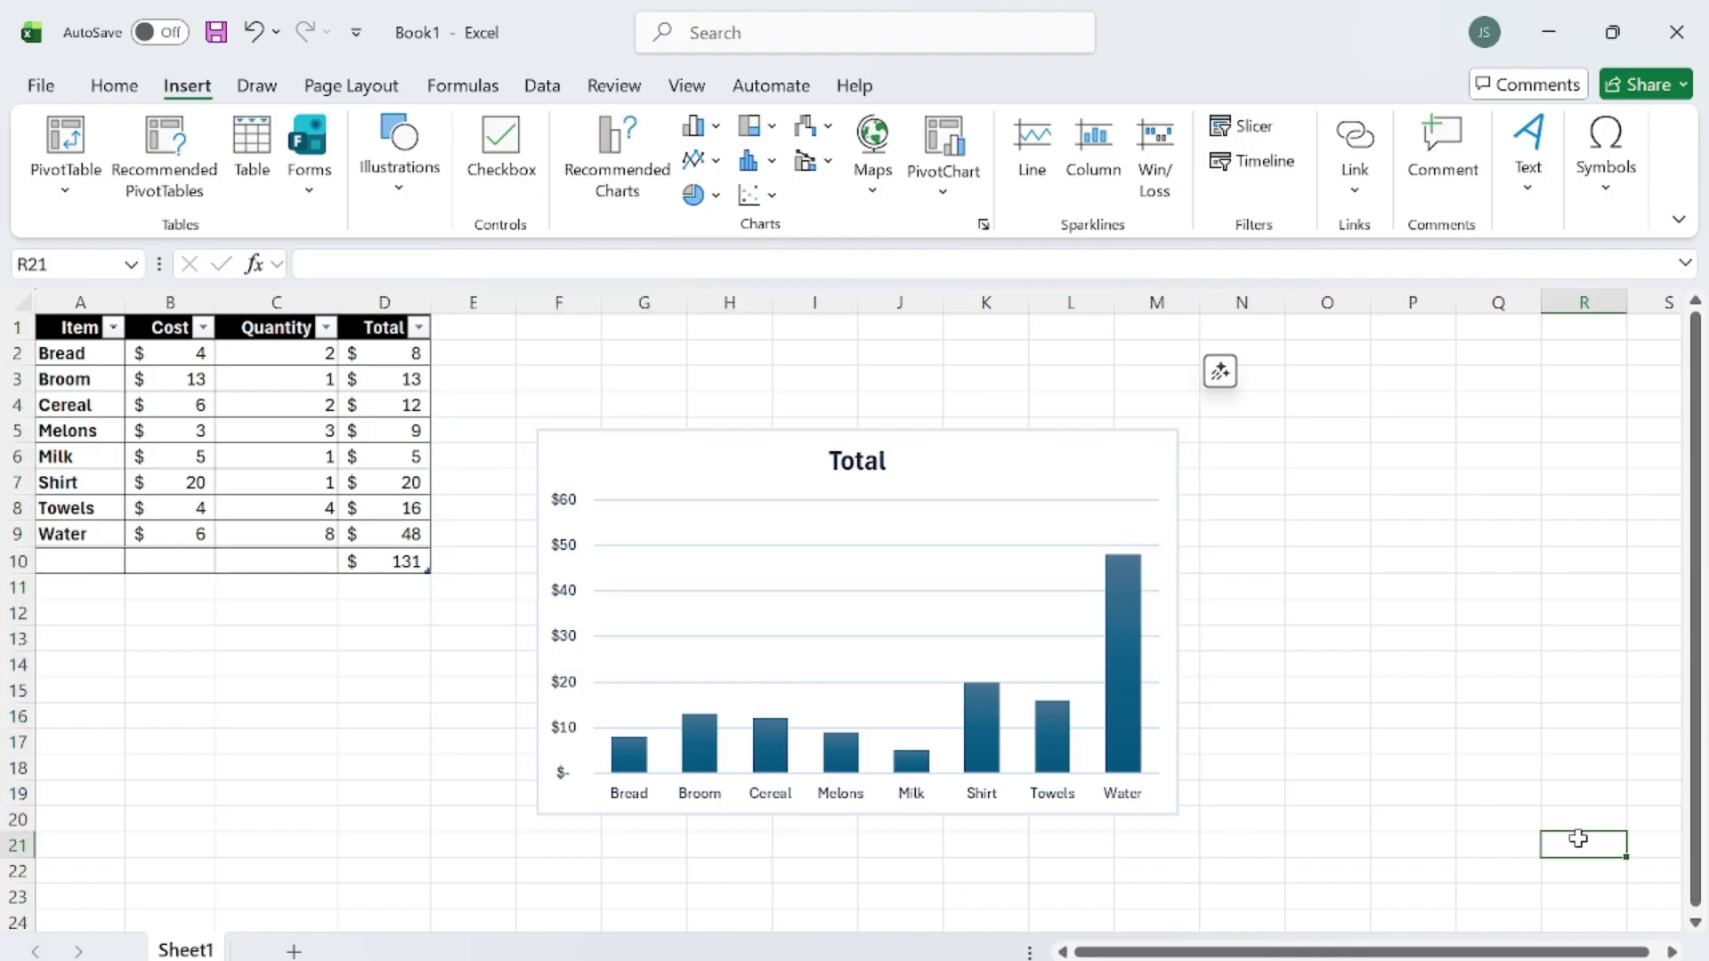